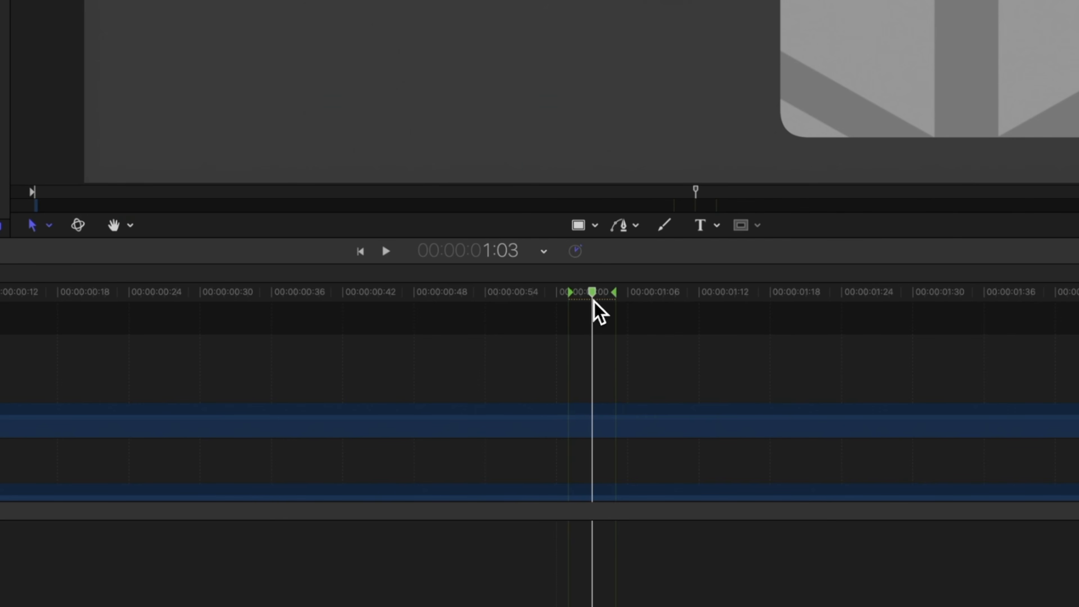
Move the playhead to 1:00
{"action": "left_click_drag", "start_coordinate": [593, 300], "coordinate": [564, 300]}
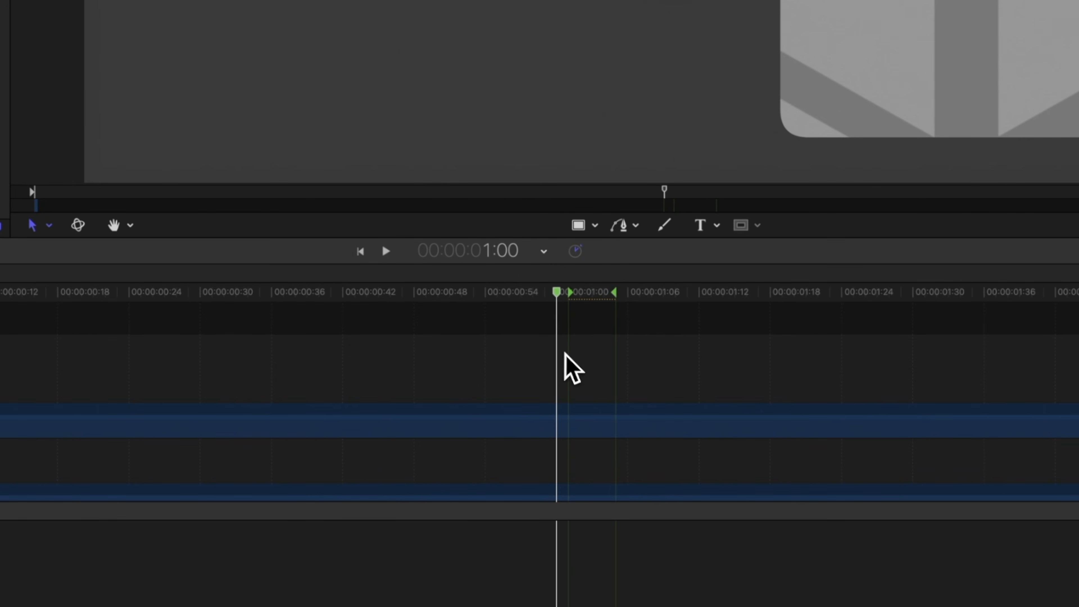
{"action": "left_click", "coordinate": [574, 298]}
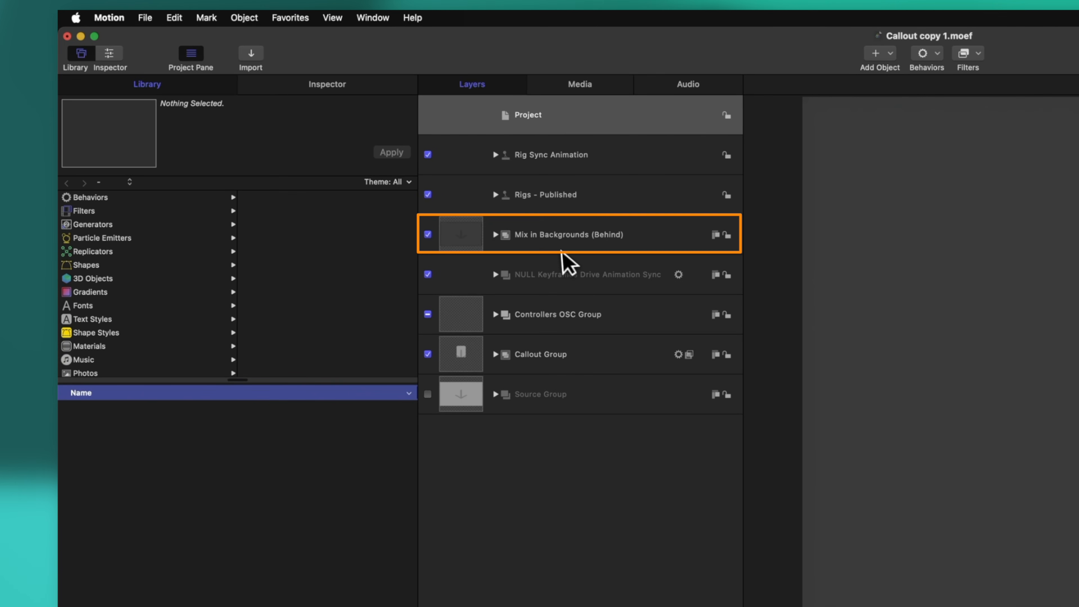
Expand the Mix in Backgrounds (Behind) and NULL Keyframes Drive Animation Sync groups to examine the rectangles and link behavior inside
{"action": "left_click", "coordinate": [534, 243]}
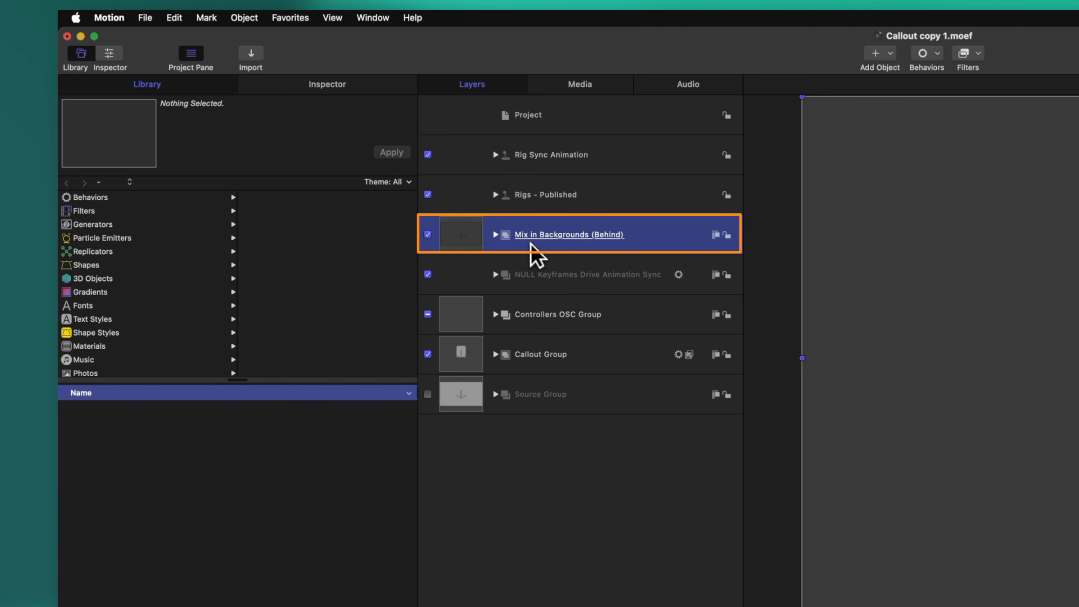
{"action": "left_click", "coordinate": [496, 235]}
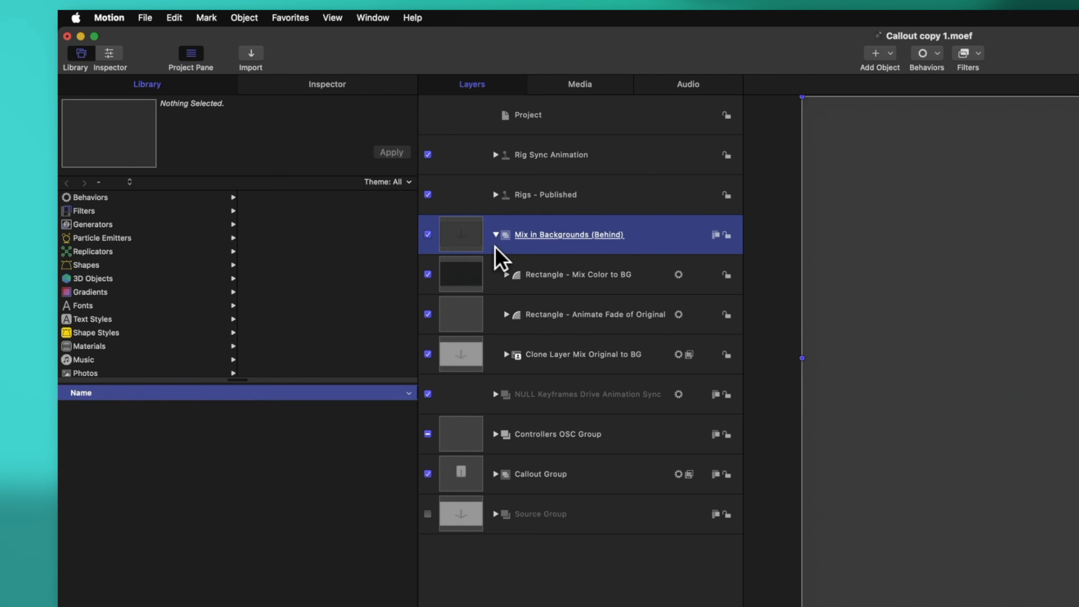
{"action": "left_click", "coordinate": [489, 283]}
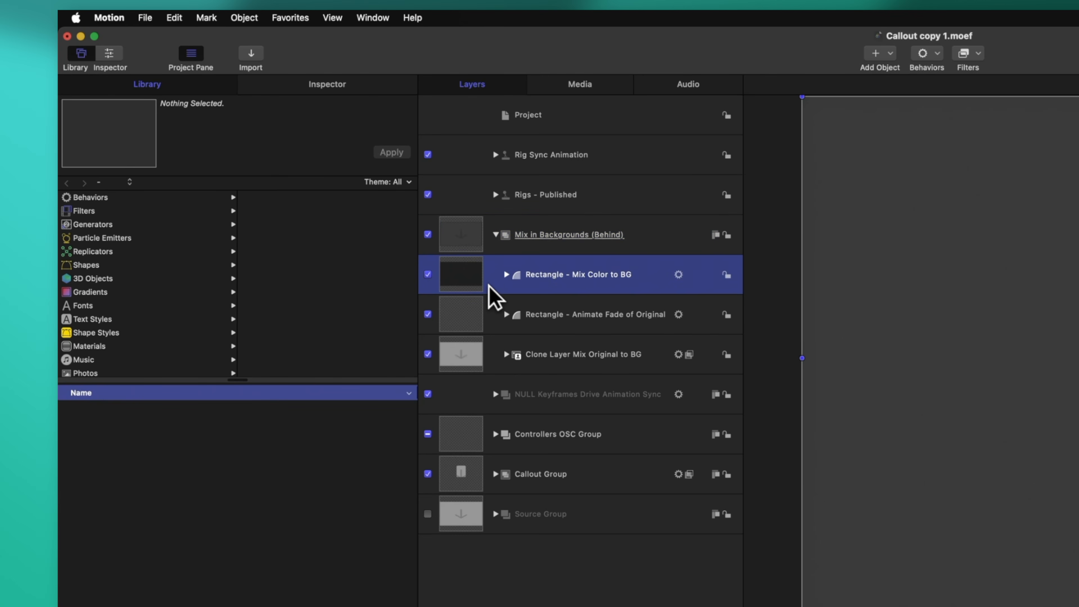
{"action": "left_click", "coordinate": [487, 301]}
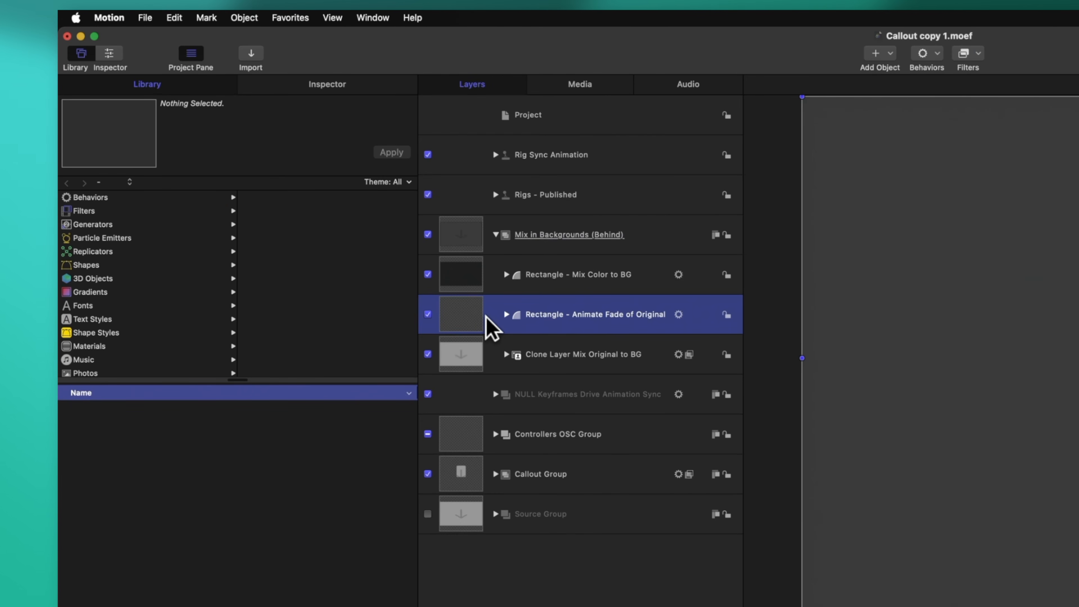
{"action": "left_click", "coordinate": [496, 394]}
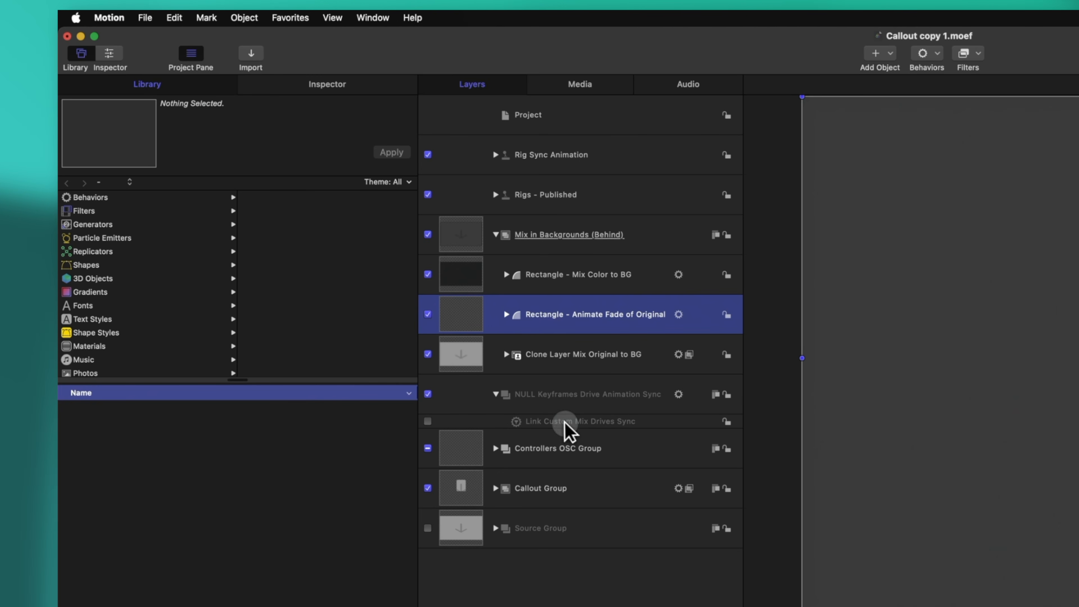
{"action": "left_click", "coordinate": [548, 421]}
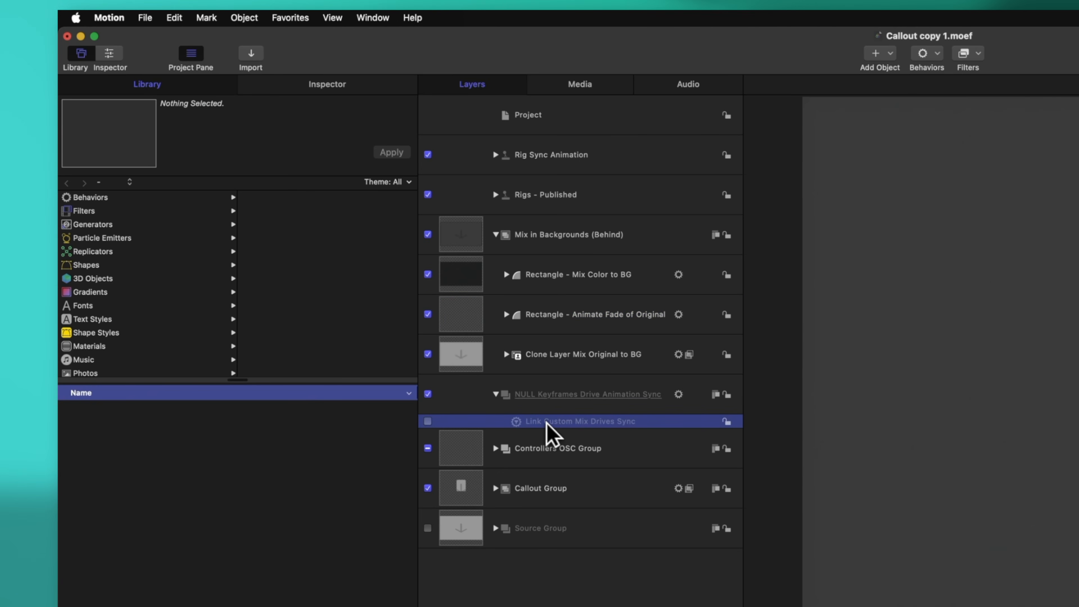
Add an opacity keyframe at 1:00 to Rectangle - Mix Color to BG and set its After Last Keyframe extrapolation to Ping-Pong
{"action": "left_click", "coordinate": [569, 286]}
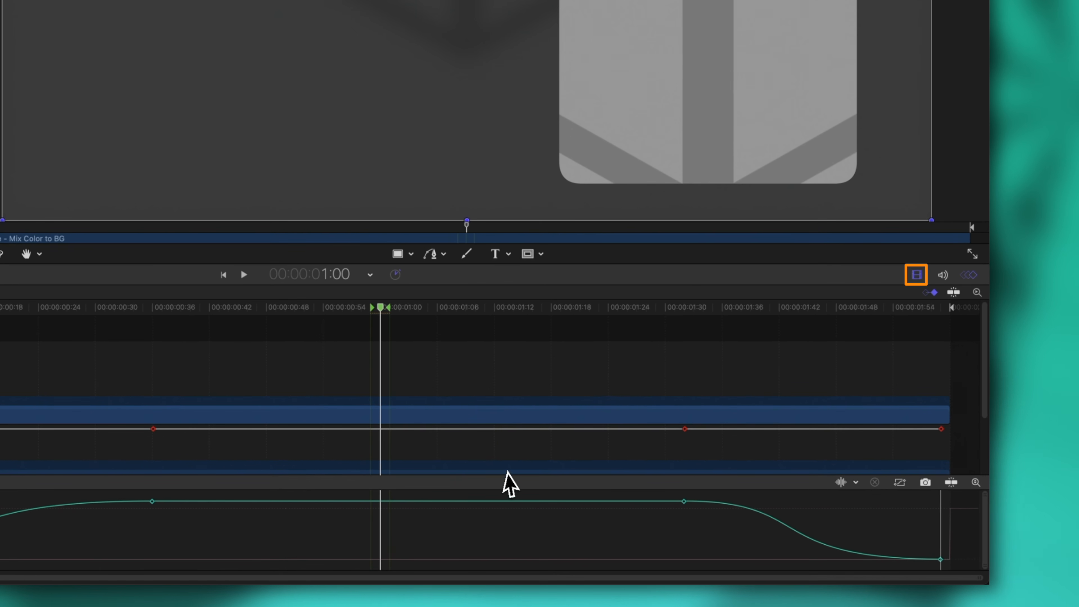
{"action": "left_click", "coordinate": [916, 276]}
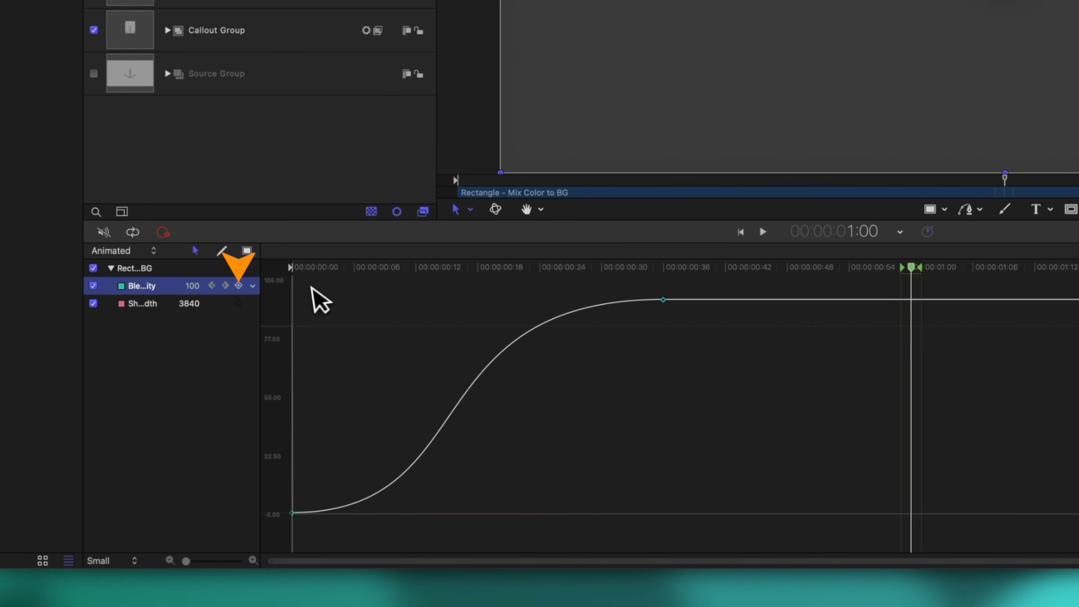
{"action": "left_click", "coordinate": [227, 289]}
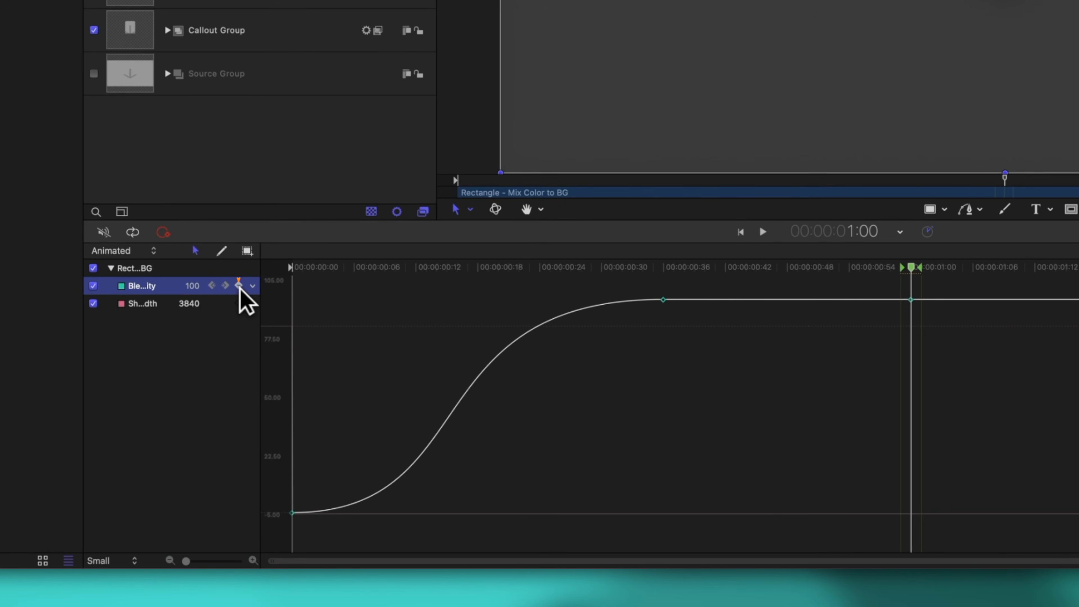
{"action": "left_click", "coordinate": [253, 287]}
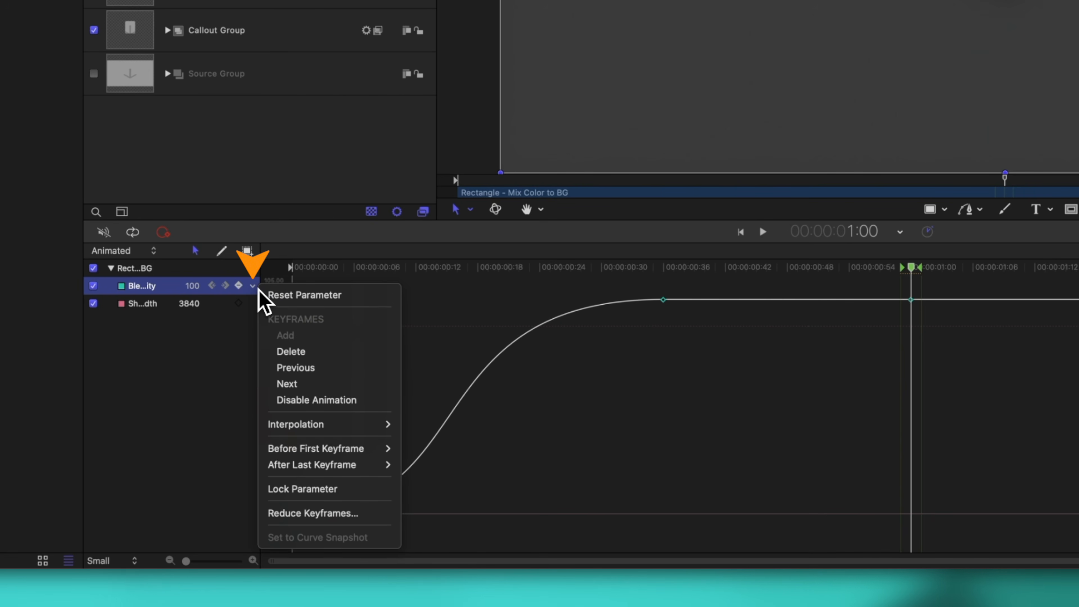
{"action": "mouse_move", "coordinate": [342, 459]}
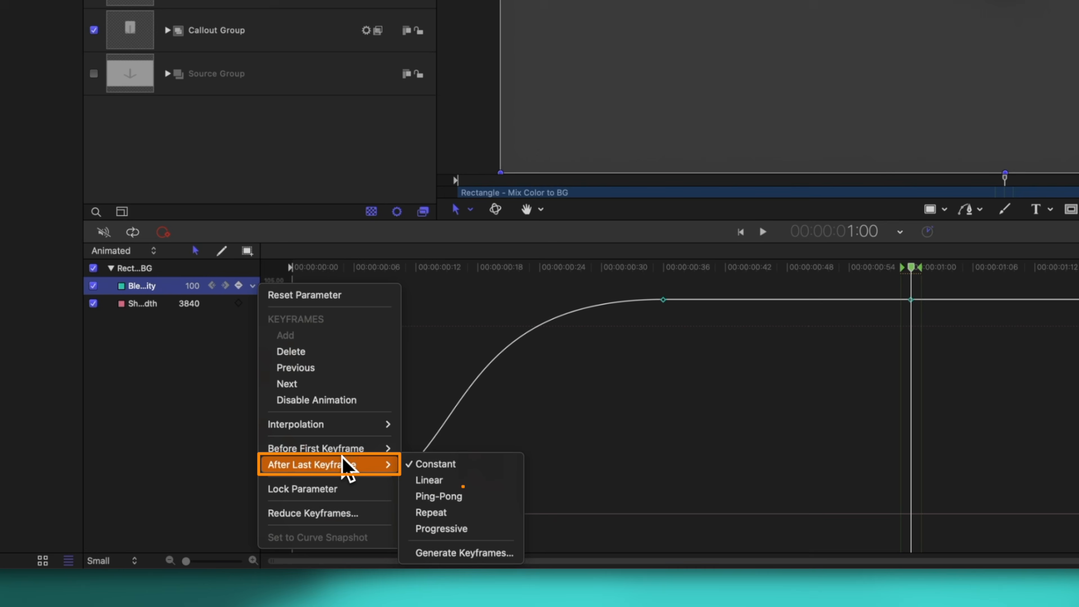
{"action": "left_click", "coordinate": [502, 497]}
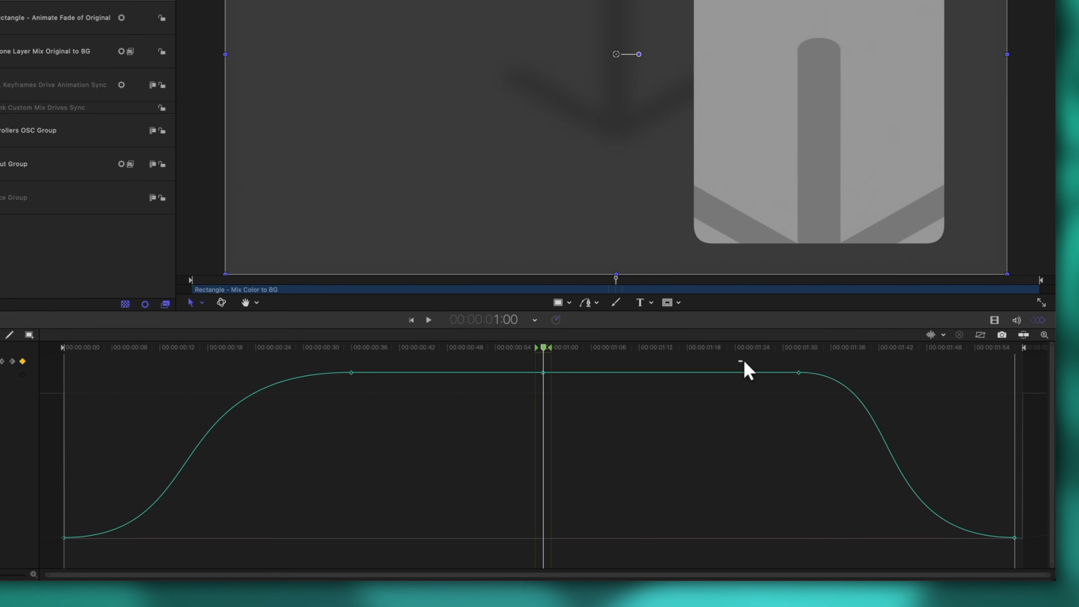
Delete the two opacity keyframes of Rectangle - Mix Color to BG that lie after 1:00
{"action": "left_click_drag", "start_coordinate": [736, 359], "coordinate": [1047, 569]}
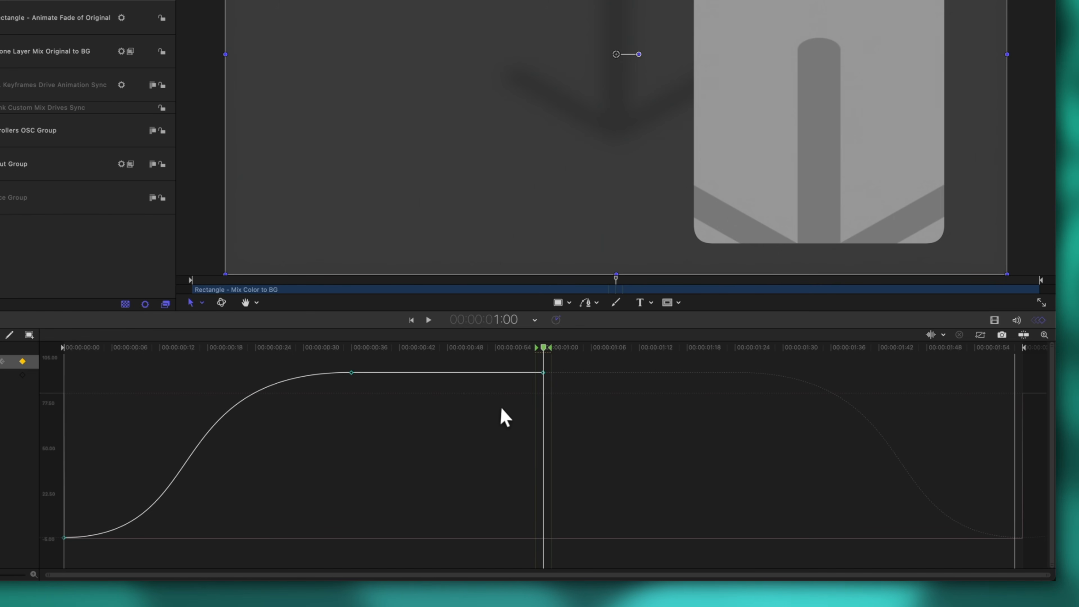
{"action": "mouse_move", "coordinate": [351, 372]}
{"action": "left_mouse_down"}
{"action": "mouse_move", "coordinate": [236, 372]}
{"action": "mouse_move", "coordinate": [384, 361]}
{"action": "mouse_move", "coordinate": [231, 363]}
{"action": "mouse_move", "coordinate": [416, 366]}
{"action": "mouse_move", "coordinate": [311, 370]}
{"action": "mouse_move", "coordinate": [351, 372]}
{"action": "left_mouse_up"}
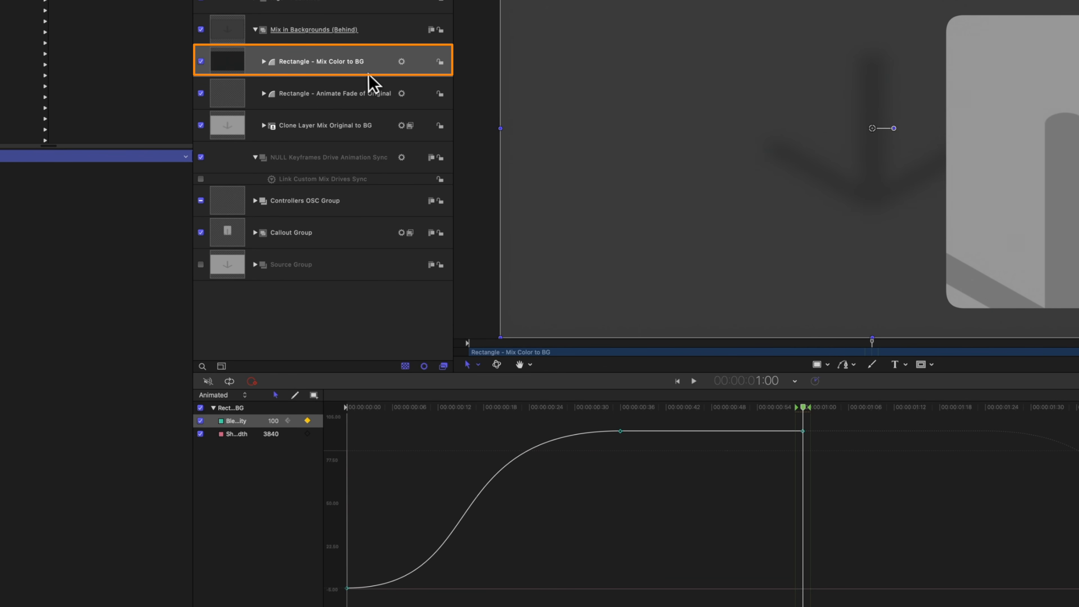
Add an opacity keyframe at 1:00 to Rectangle - Animate Fade of Original and delete the two keyframes after it
{"action": "left_click", "coordinate": [331, 87]}
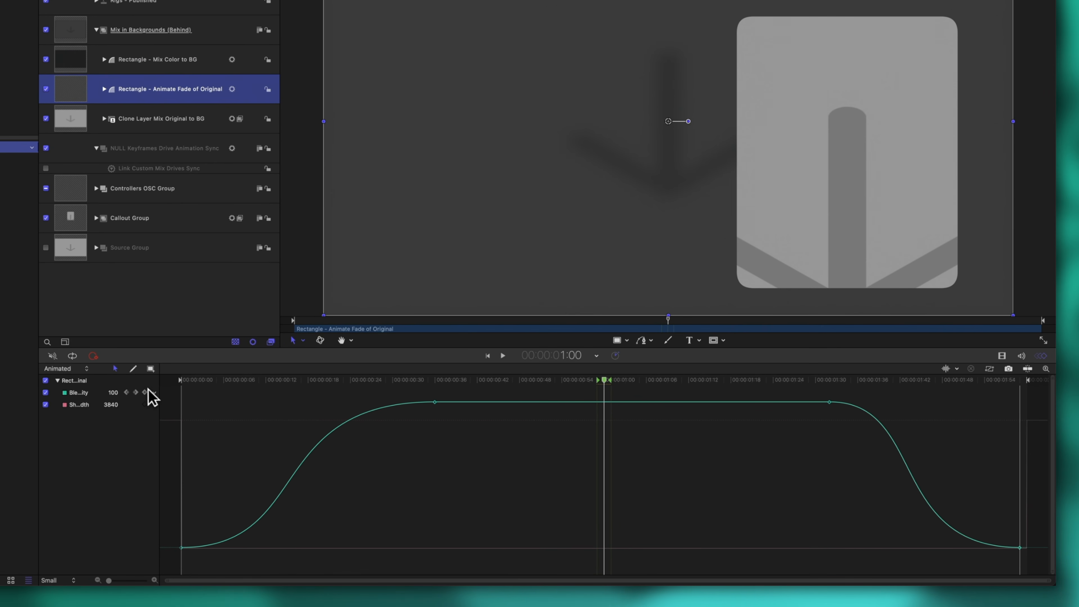
{"action": "left_click", "coordinate": [146, 392]}
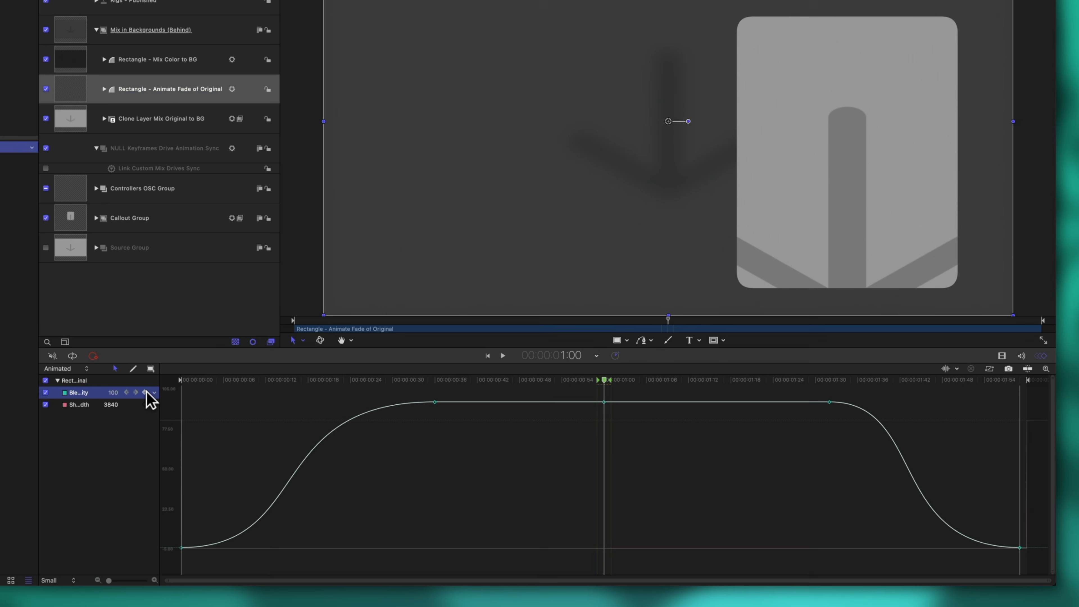
{"action": "left_click_drag", "start_coordinate": [807, 390], "coordinate": [1028, 574]}
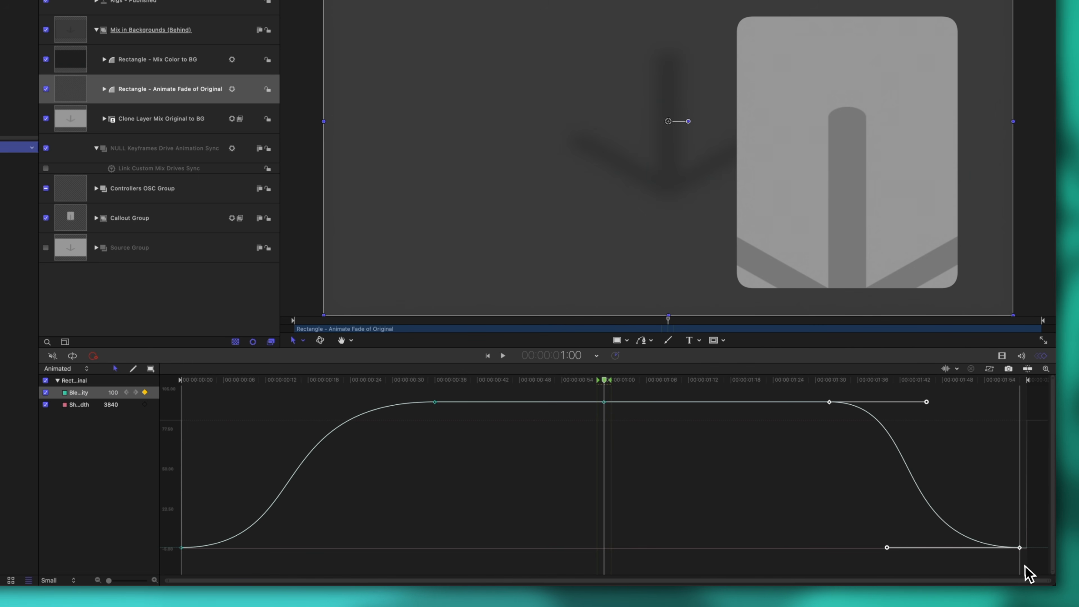
Set the After Last Keyframe extrapolation of Rectangle - Animate Fade of Original's opacity to Ping-Pong
{"action": "right_click", "coordinate": [164, 396]}
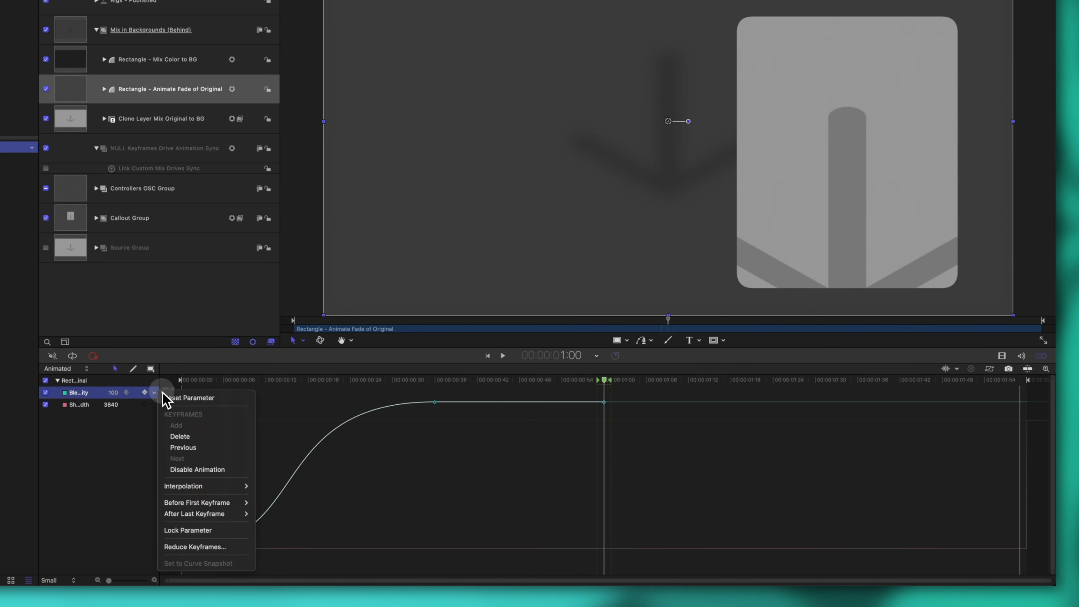
{"action": "mouse_move", "coordinate": [217, 514]}
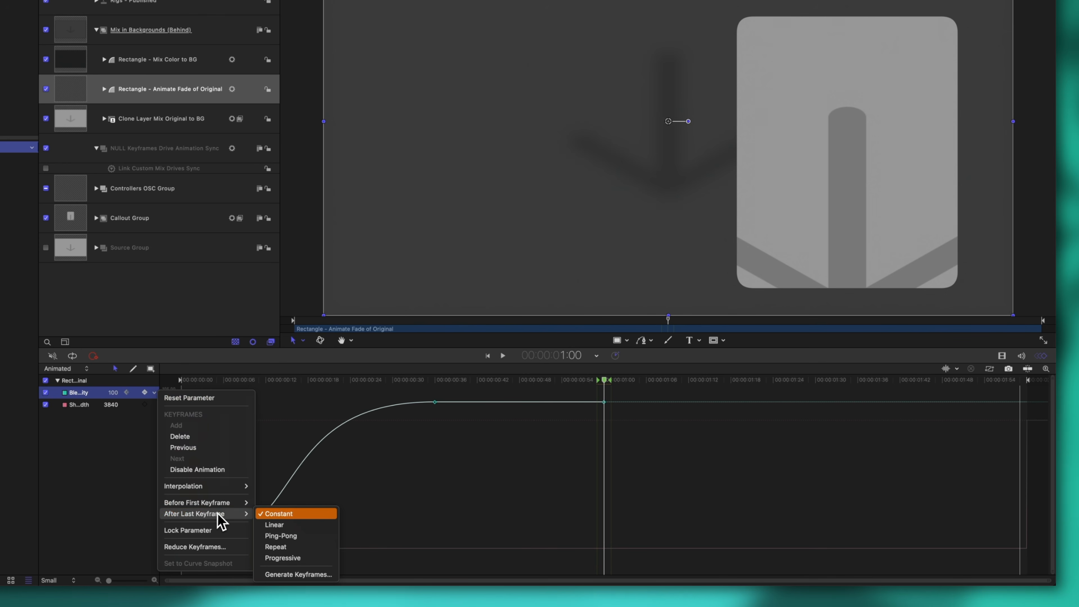
{"action": "left_click", "coordinate": [294, 536]}
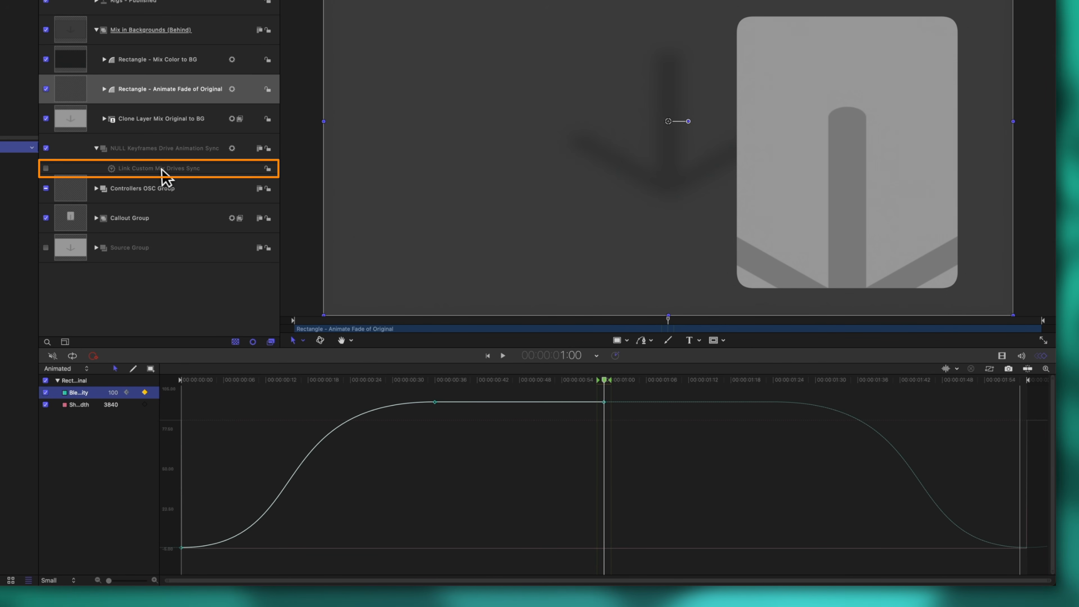
Add a Custom Mix keyframe at 1:00 to Link Custom Mix Drives Sync, and delete all keyframes after it plus the one midway down the slope
{"action": "left_click", "coordinate": [143, 169]}
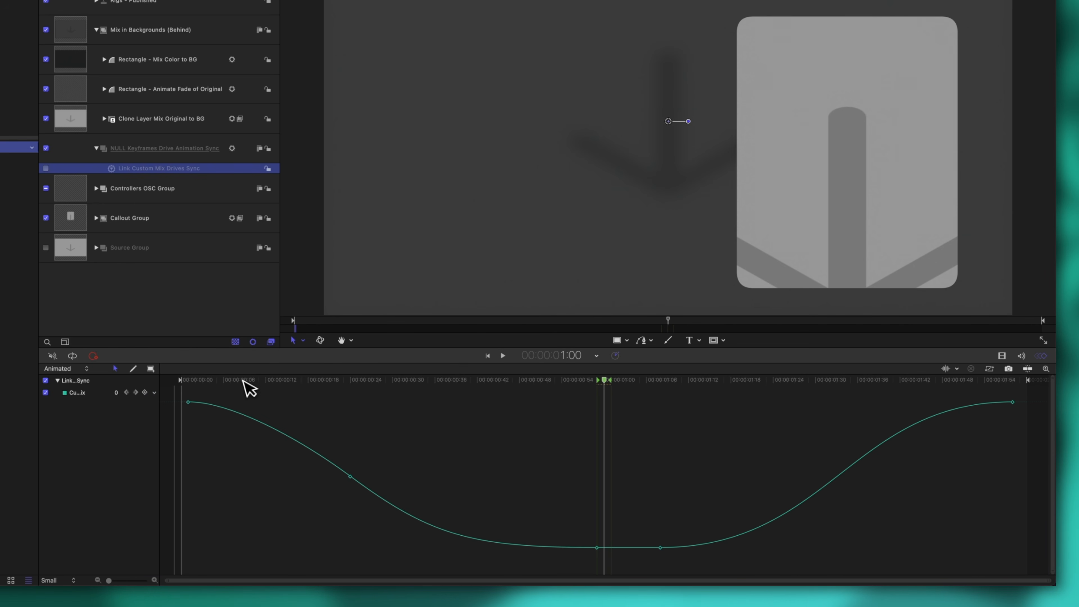
{"action": "left_click", "coordinate": [153, 393]}
{"action": "left_click_drag", "start_coordinate": [634, 562], "coordinate": [996, 417]}
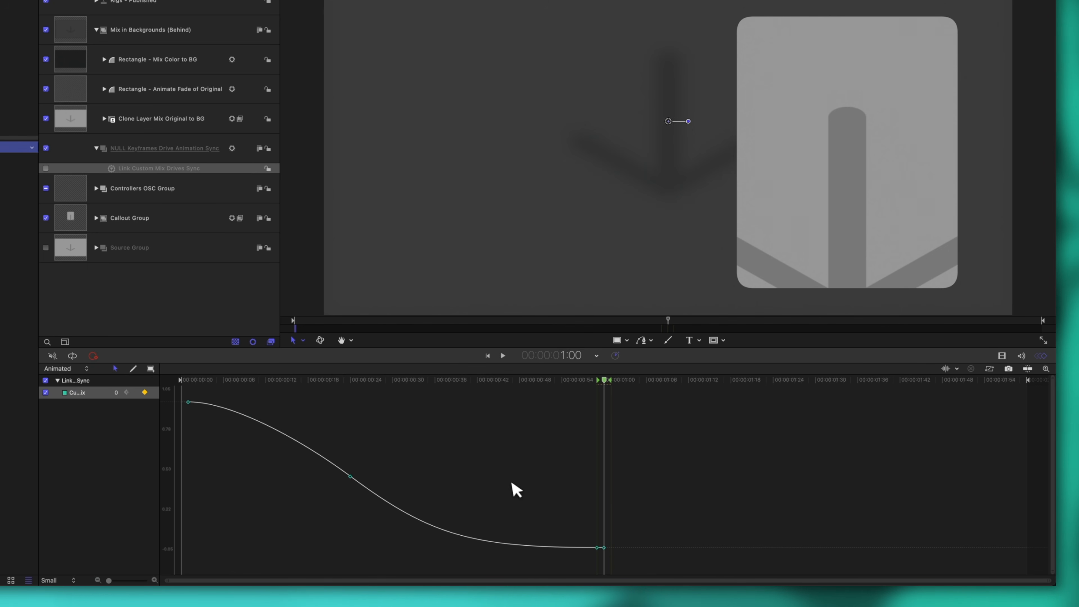
{"action": "left_click", "coordinate": [350, 475]}
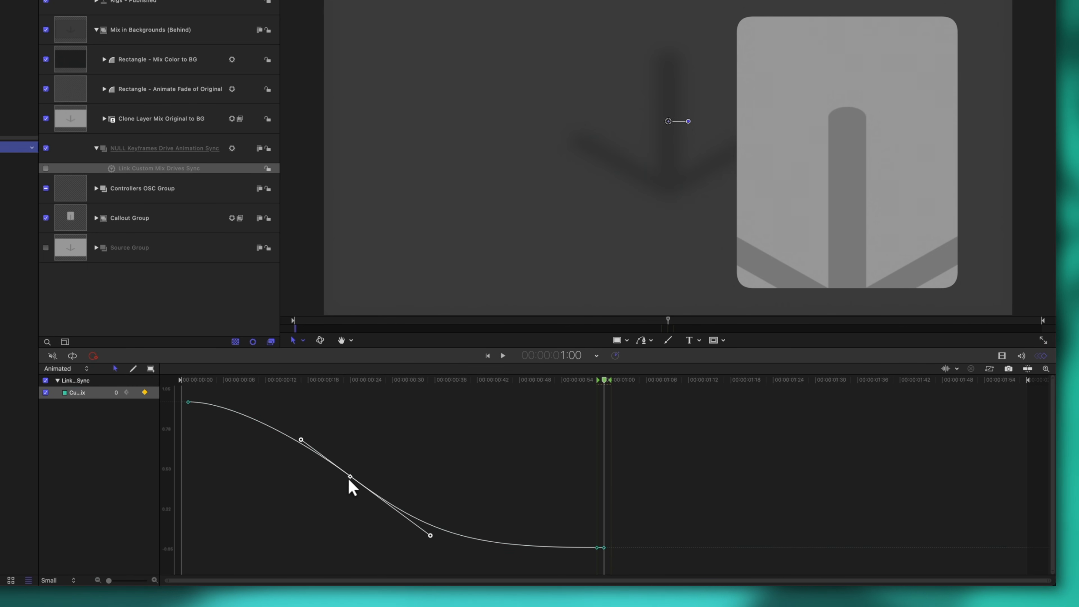
{"action": "key", "text": "Delete"}
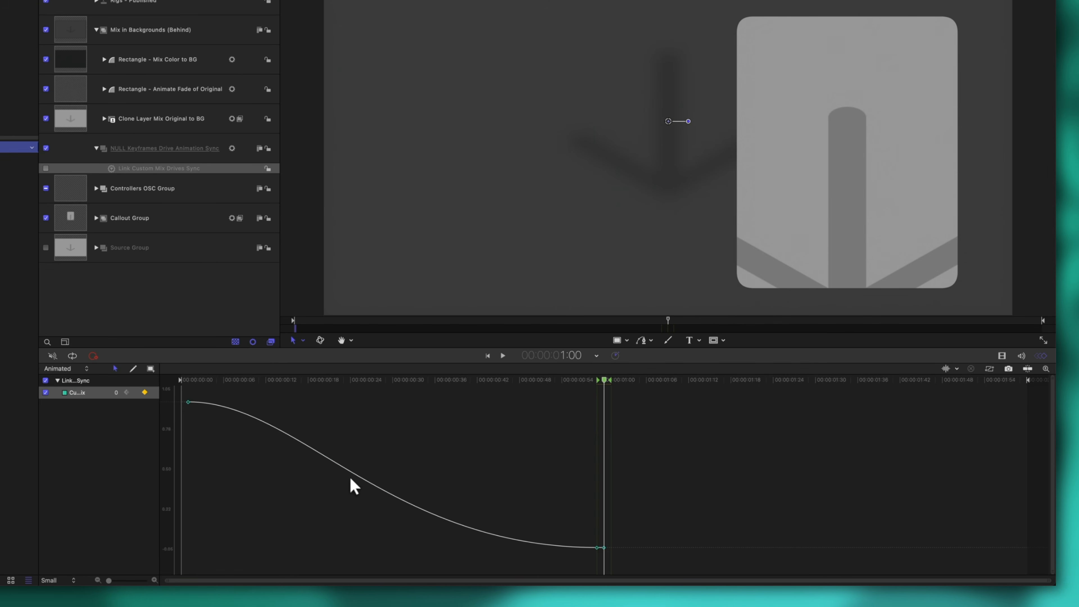
Set the After Last Keyframe extrapolation of Link Custom Mix Drives Sync's Custom Mix to Ping-Pong
{"action": "left_click", "coordinate": [155, 395]}
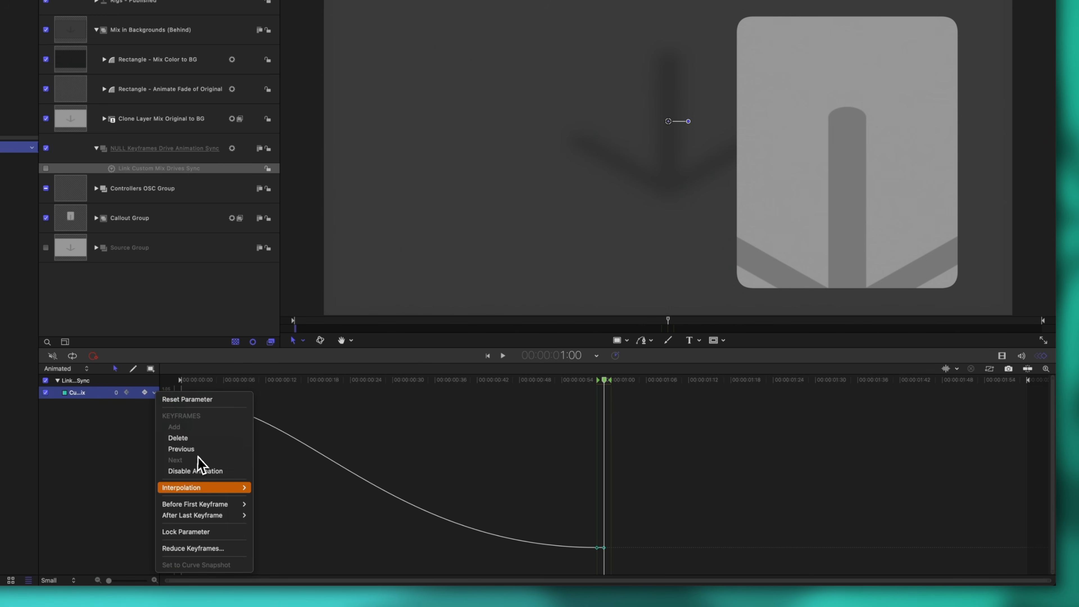
{"action": "left_click", "coordinate": [296, 535]}
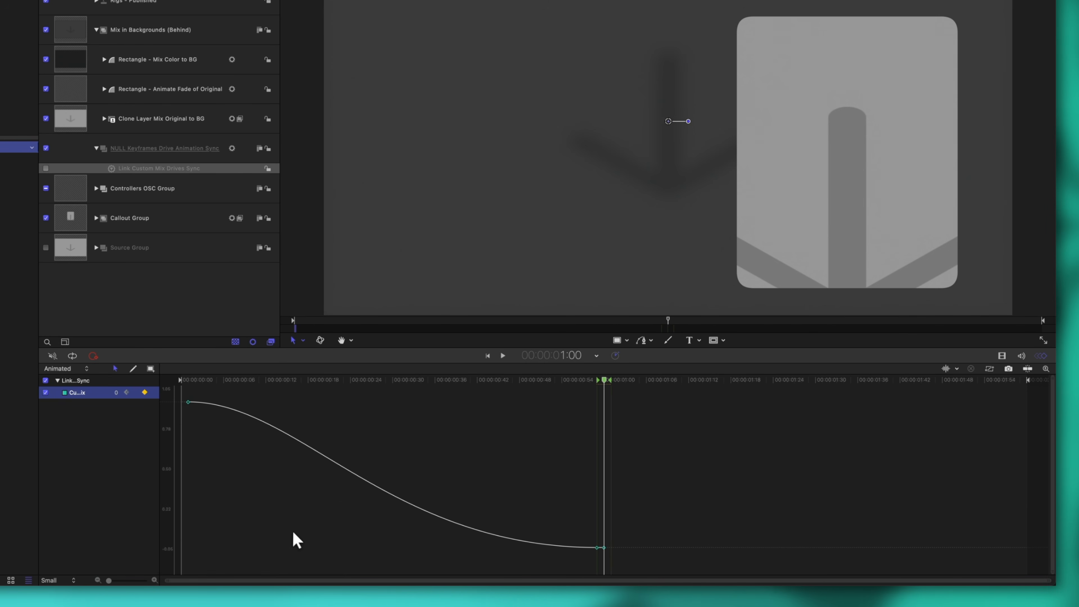
Play back the project to check the callout's animation in and out
{"action": "key", "text": "space"}
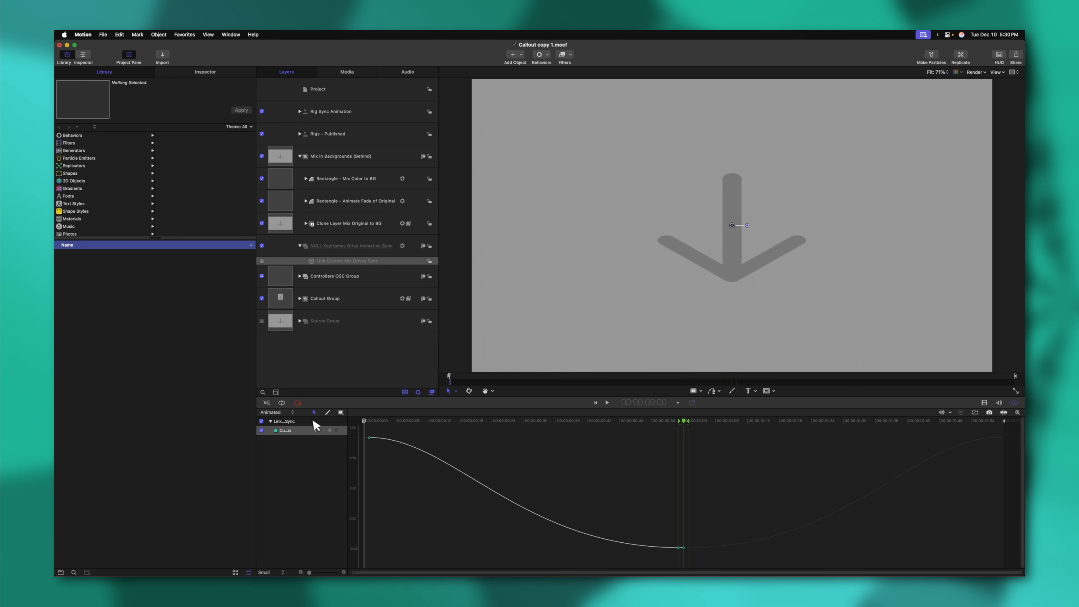
{"action": "key", "text": "space"}
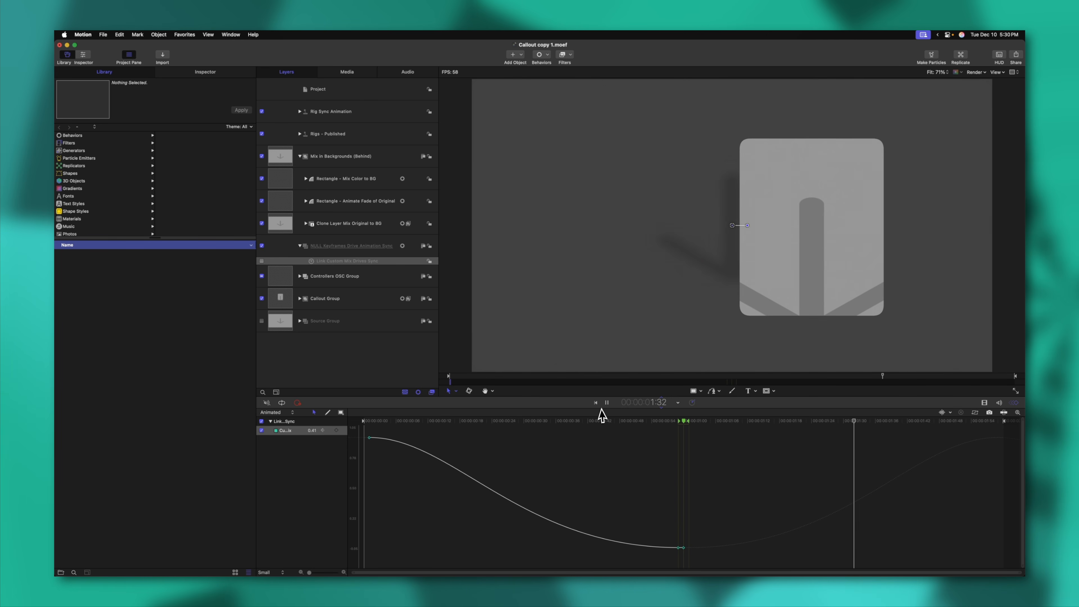
{"action": "key", "text": "space"}
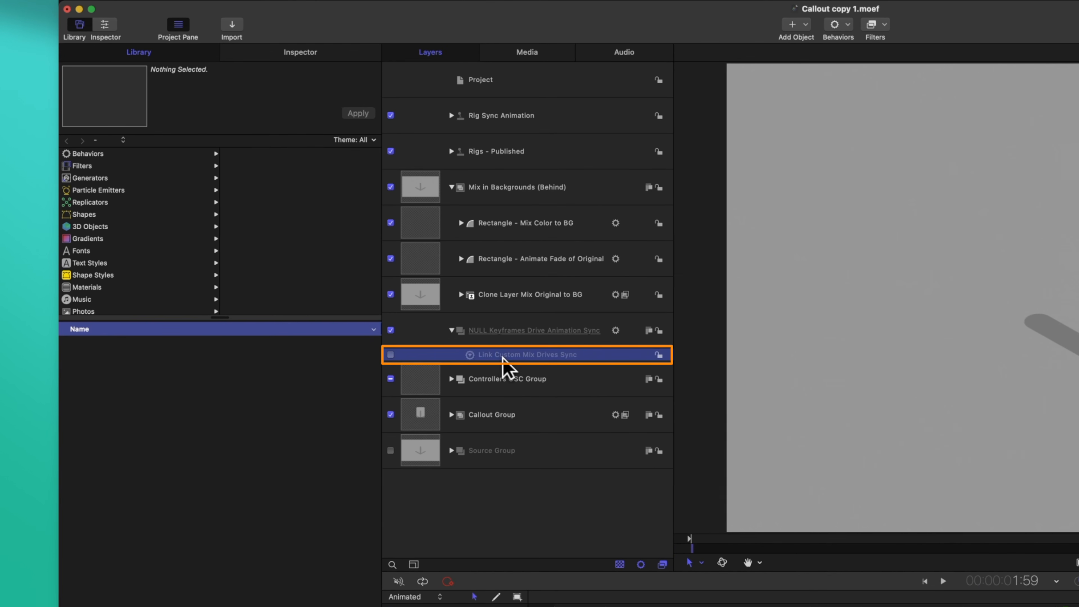
Add the Custom Mix parameter of Link Custom Mix Drives Sync to a new pop-up widget in the Rigs - Published rig
{"action": "left_click", "coordinate": [325, 53]}
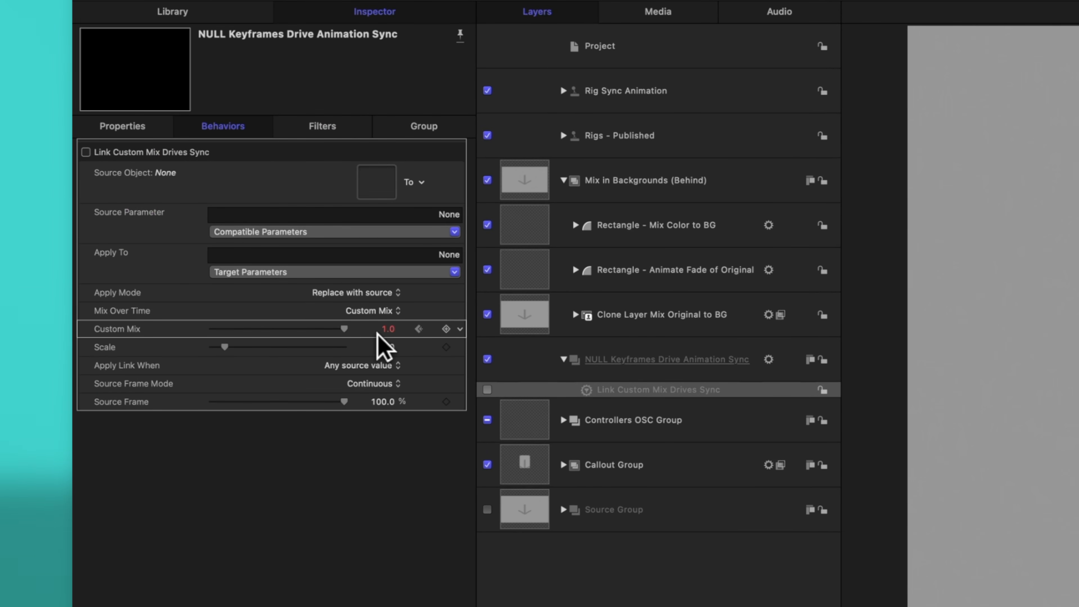
{"action": "left_click", "coordinate": [460, 329]}
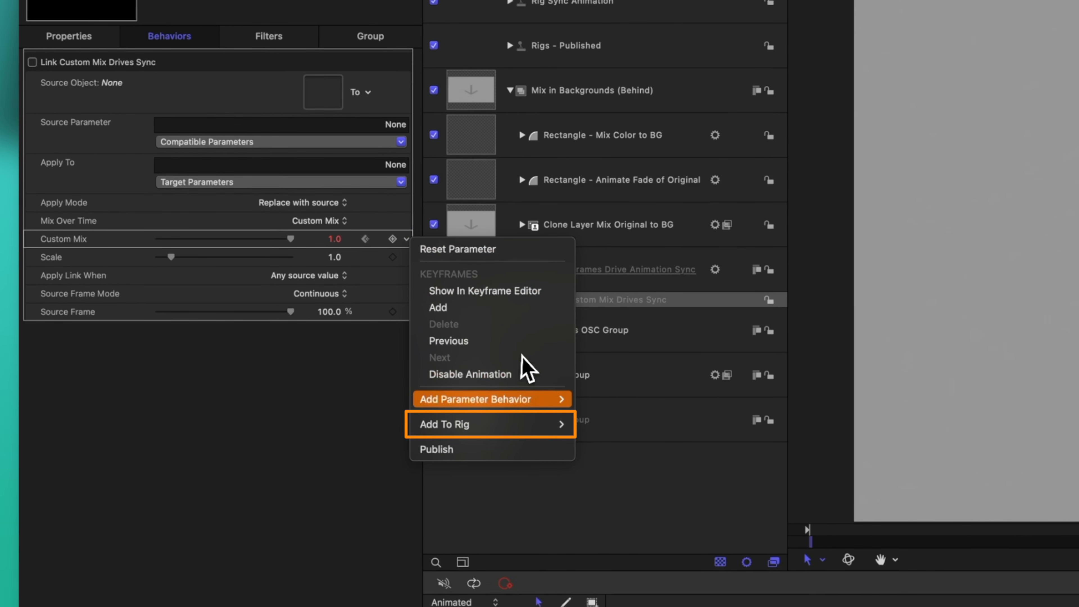
{"action": "mouse_move", "coordinate": [534, 414]}
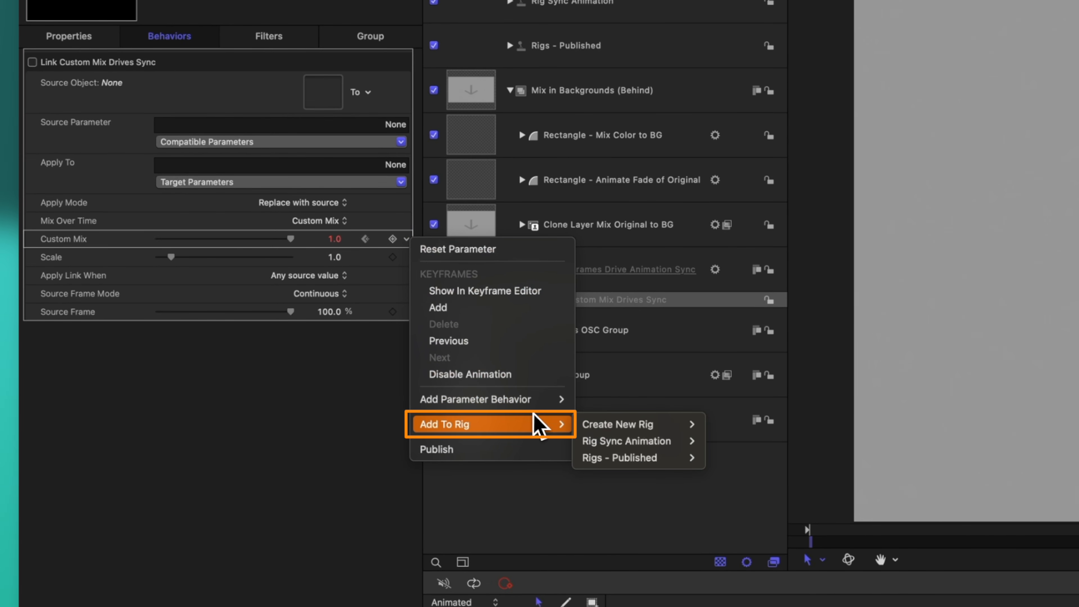
{"action": "mouse_move", "coordinate": [639, 459]}
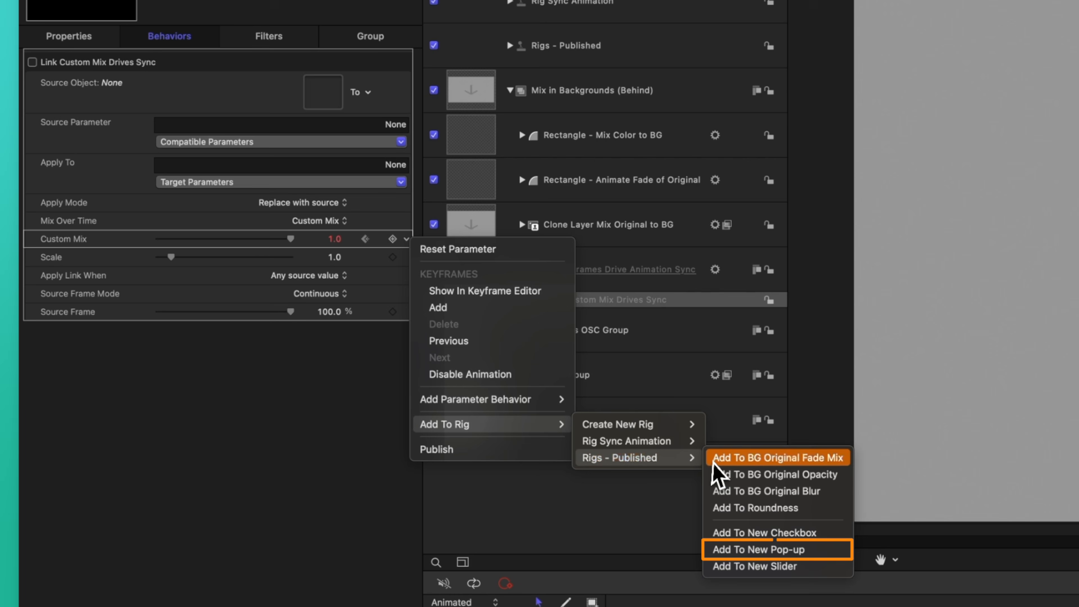
{"action": "left_click", "coordinate": [814, 548]}
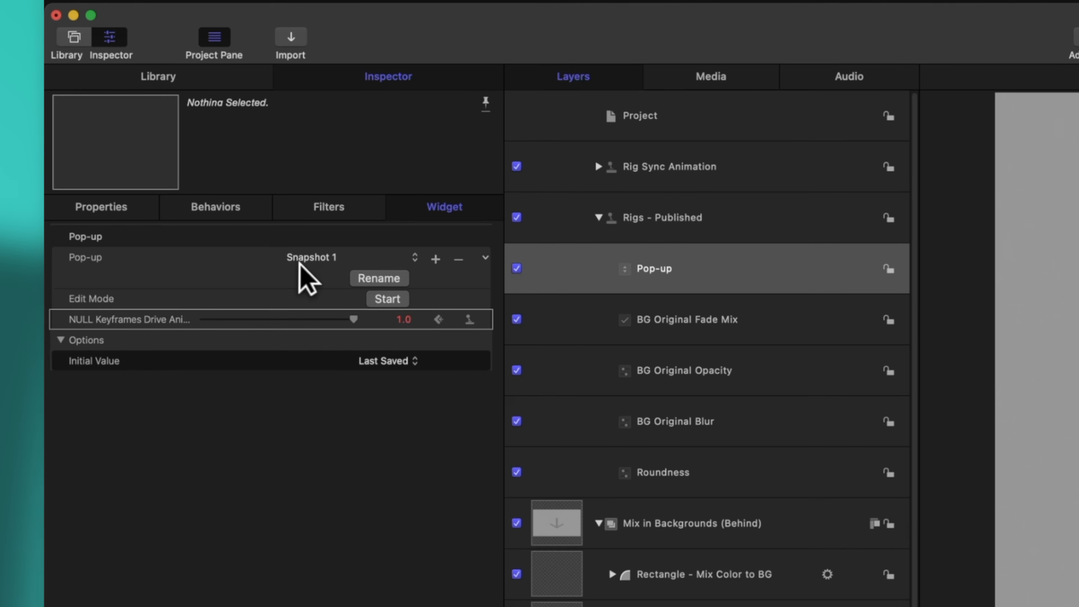
Switch between the new pop-up's Snapshot 1 and Snapshot 2 to examine how each one holds the rigged Custom Mix
{"action": "left_click", "coordinate": [318, 260]}
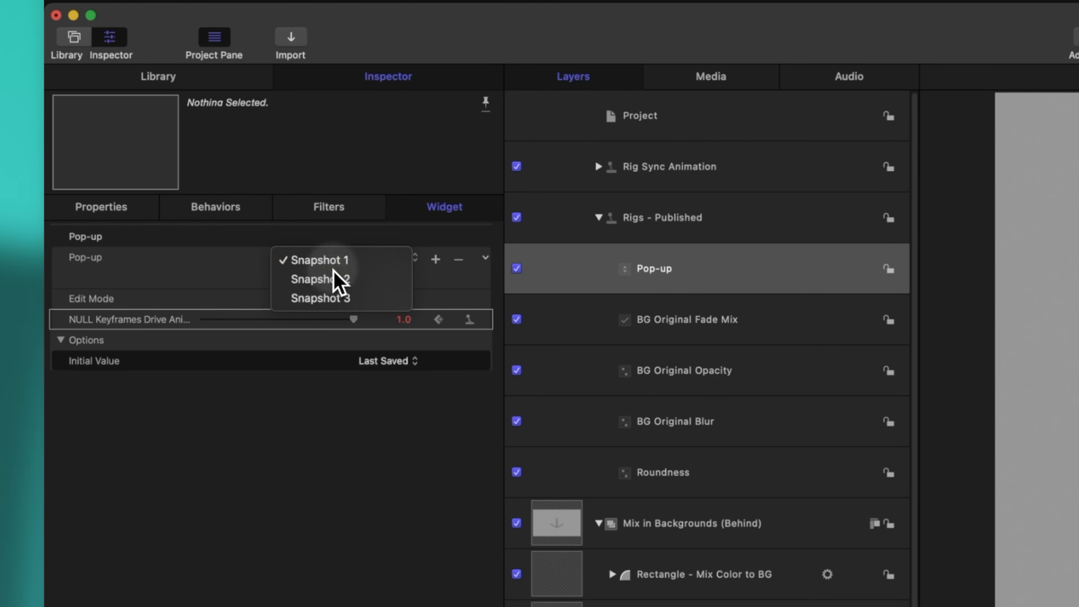
{"action": "left_click", "coordinate": [282, 268]}
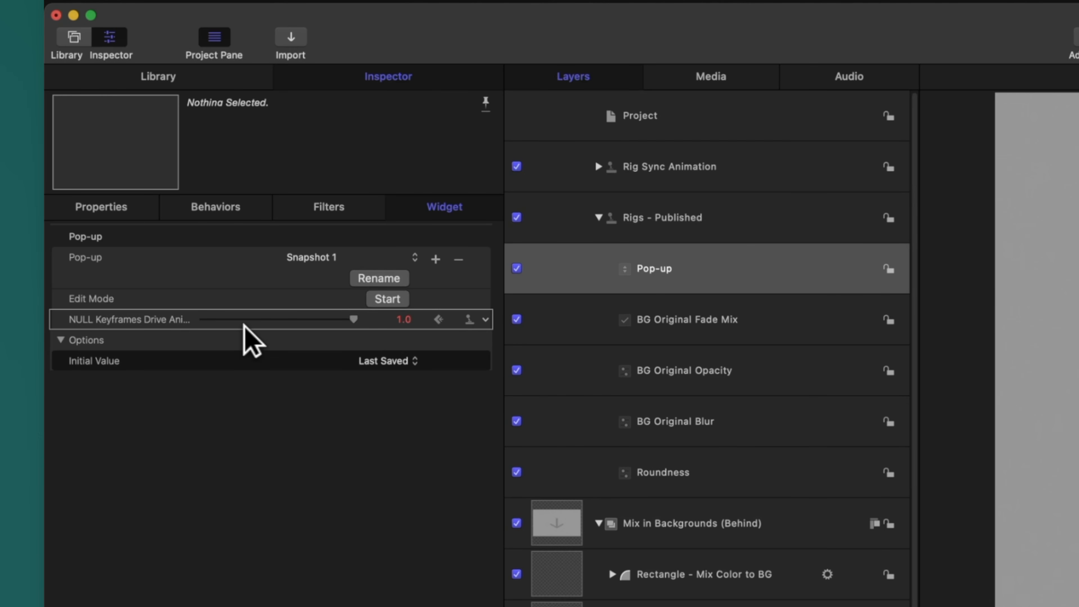
{"action": "left_click", "coordinate": [312, 260]}
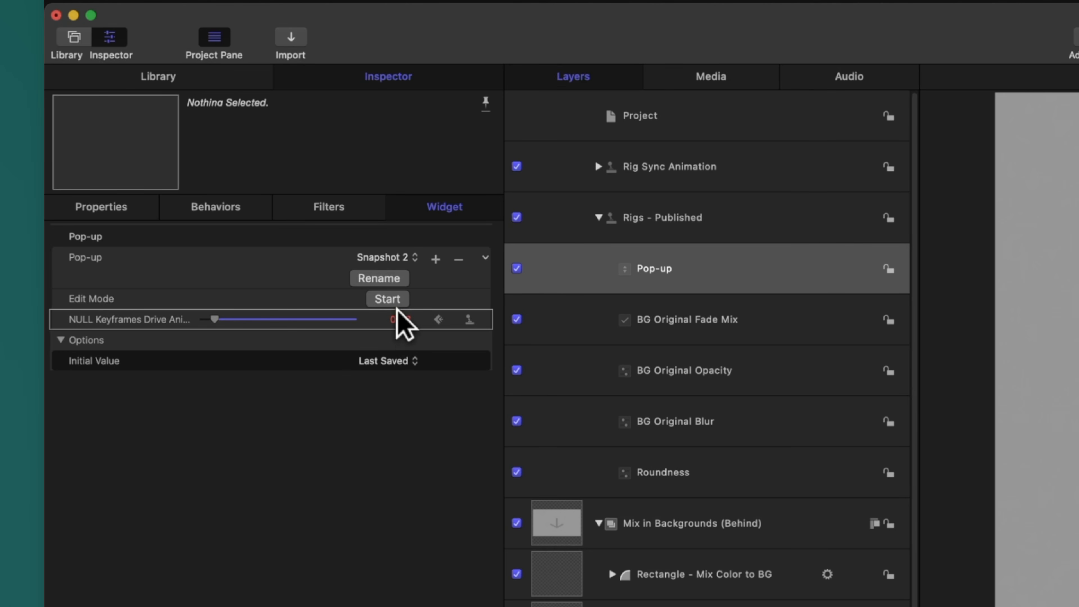
{"action": "left_click", "coordinate": [394, 247]}
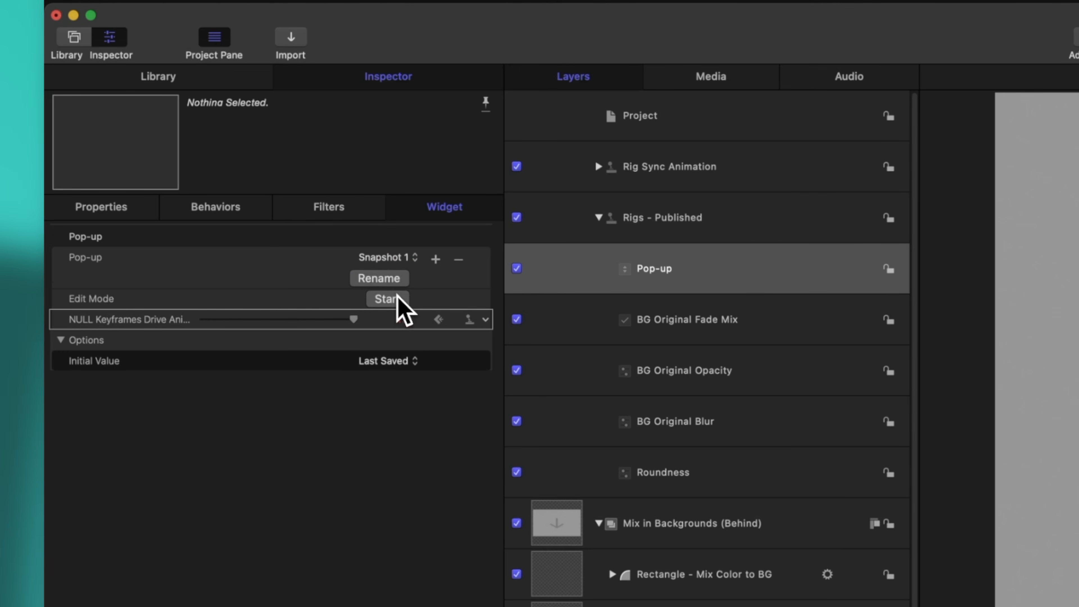
{"action": "left_click", "coordinate": [393, 259]}
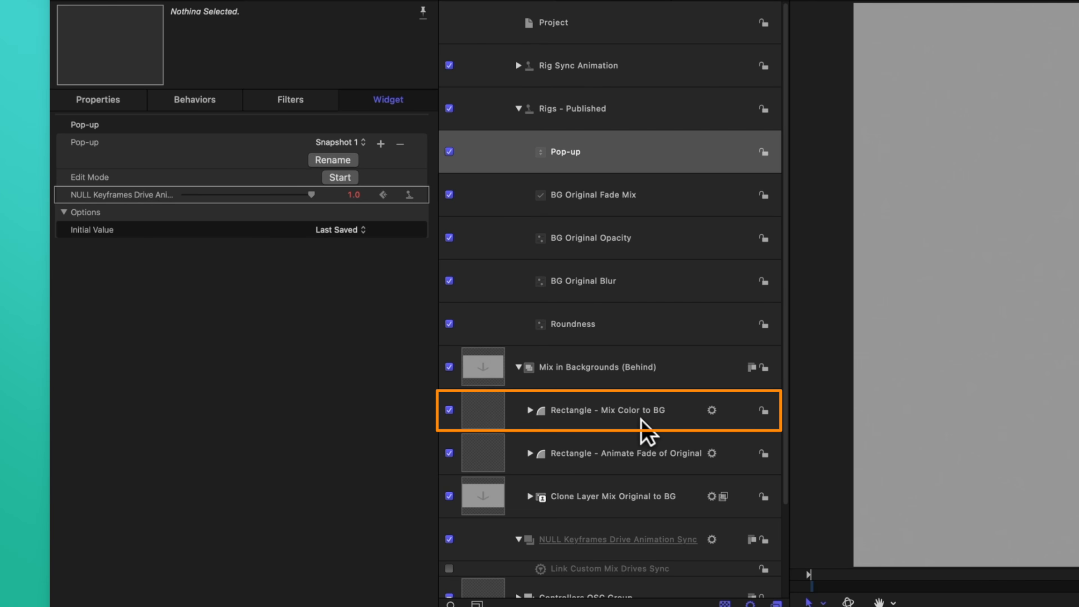
Add the opacity of Rectangle - Mix Color to BG to the existing Pop-up widget in the Rigs - Published rig
{"action": "left_click", "coordinate": [618, 421]}
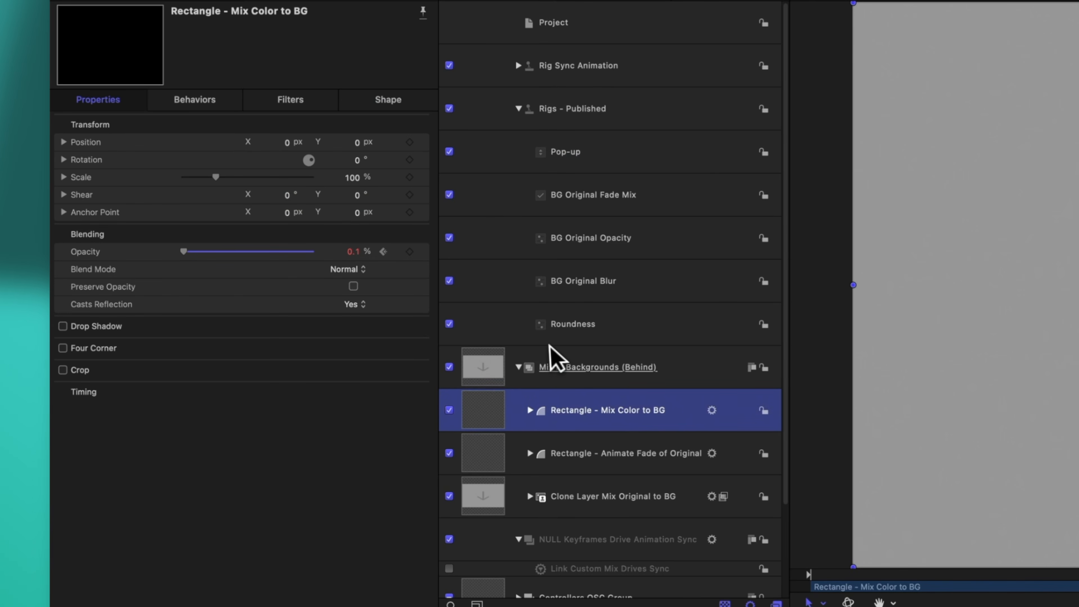
{"action": "left_click", "coordinate": [184, 250]}
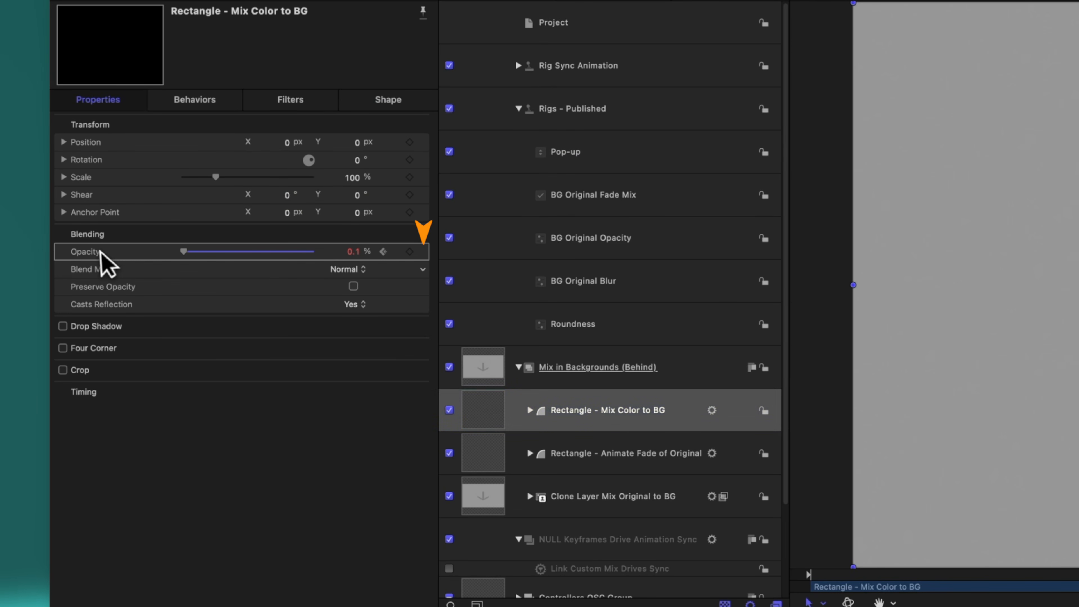
{"action": "left_click", "coordinate": [423, 252]}
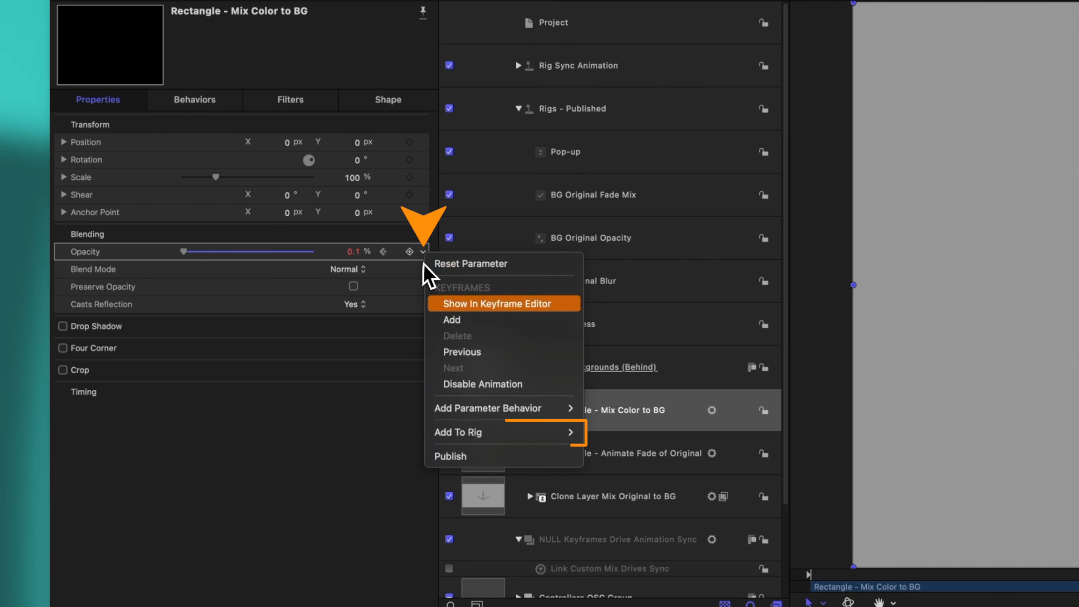
{"action": "mouse_move", "coordinate": [633, 465]}
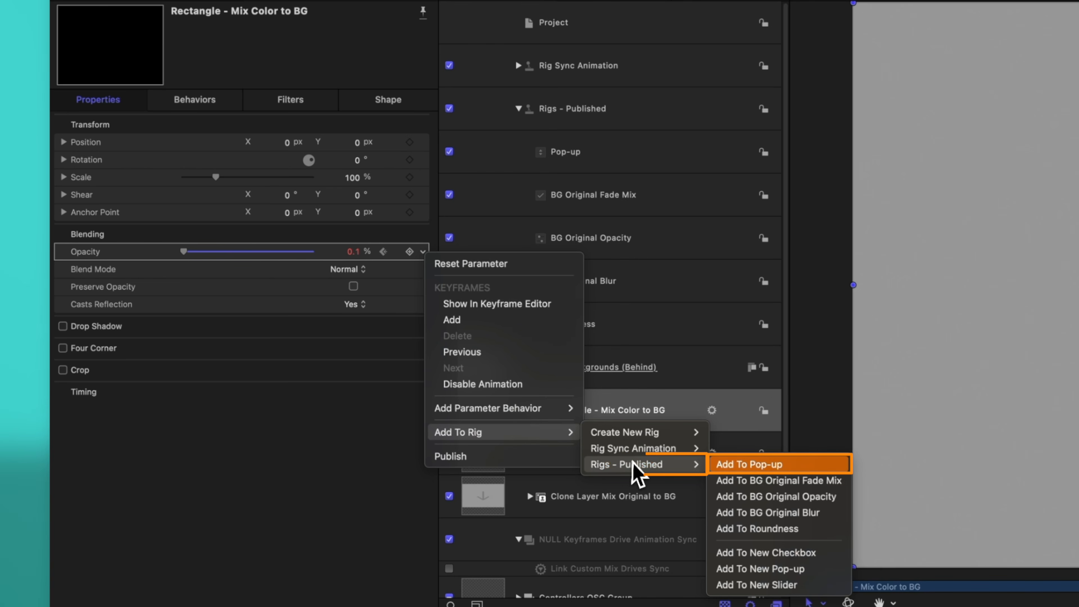
{"action": "left_click", "coordinate": [718, 465]}
Add the opacity of Rectangle - Animate Fade of Original to the existing Pop-up widget in the Rigs - Published rig
{"action": "left_click", "coordinate": [669, 472]}
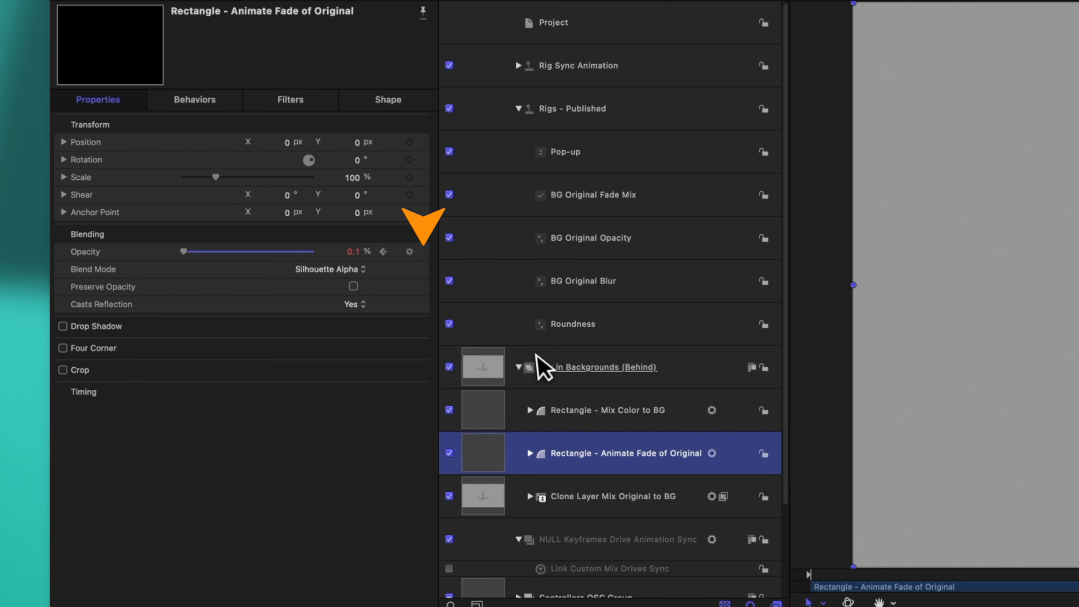
{"action": "left_click", "coordinate": [422, 252]}
{"action": "mouse_move", "coordinate": [546, 454]}
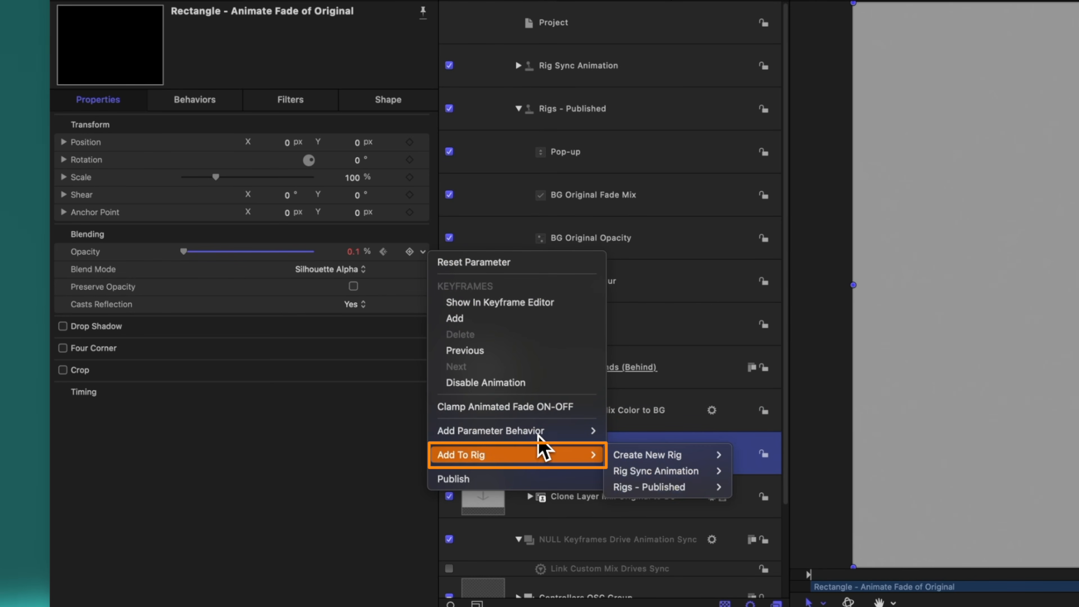
{"action": "mouse_move", "coordinate": [713, 487]}
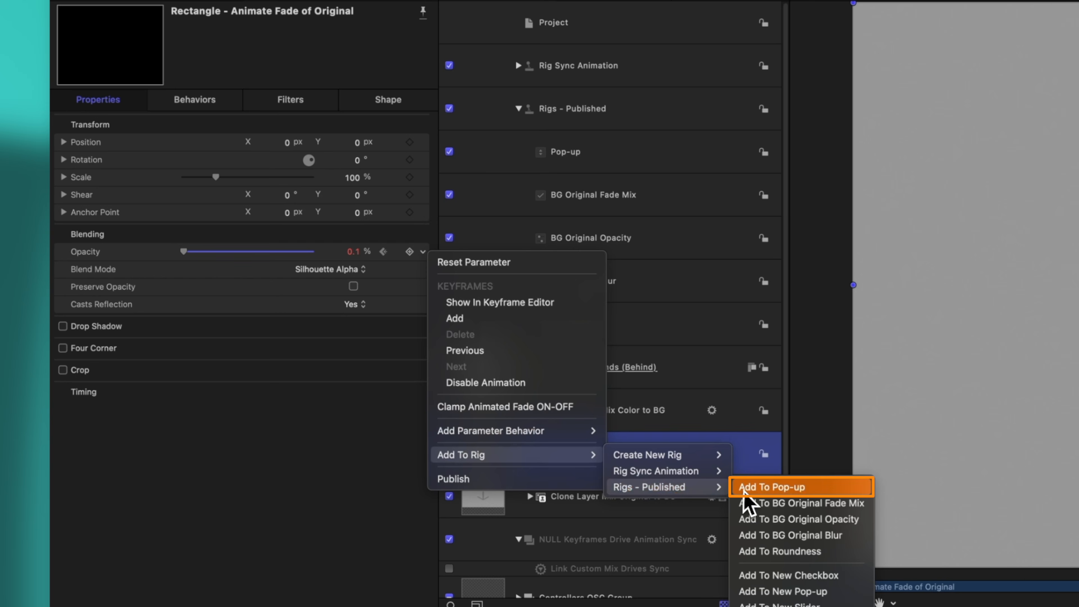
{"action": "left_click", "coordinate": [760, 486]}
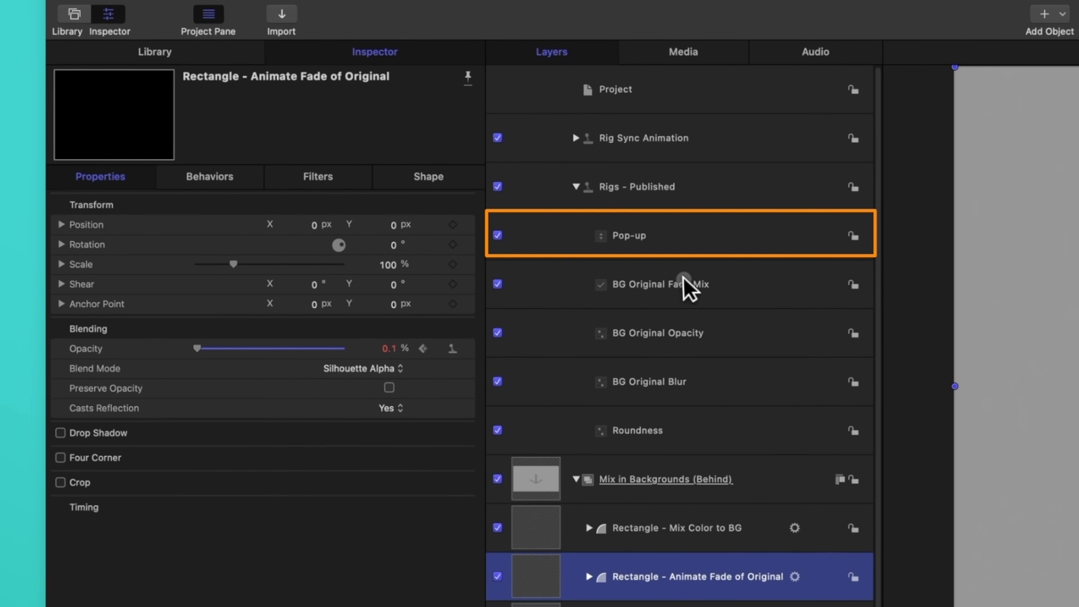
Show all three parameters rigged to the Pop-up widget in the Keyframe Editor and select the opacity keyframes at frame 36
{"action": "left_click", "coordinate": [603, 147]}
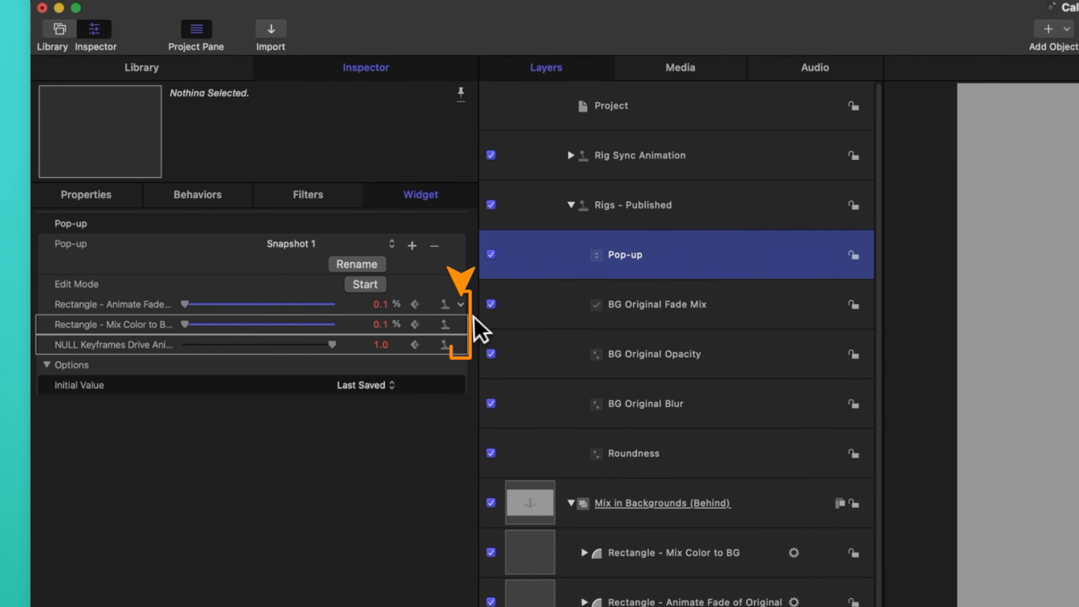
{"action": "left_click", "coordinate": [283, 196]}
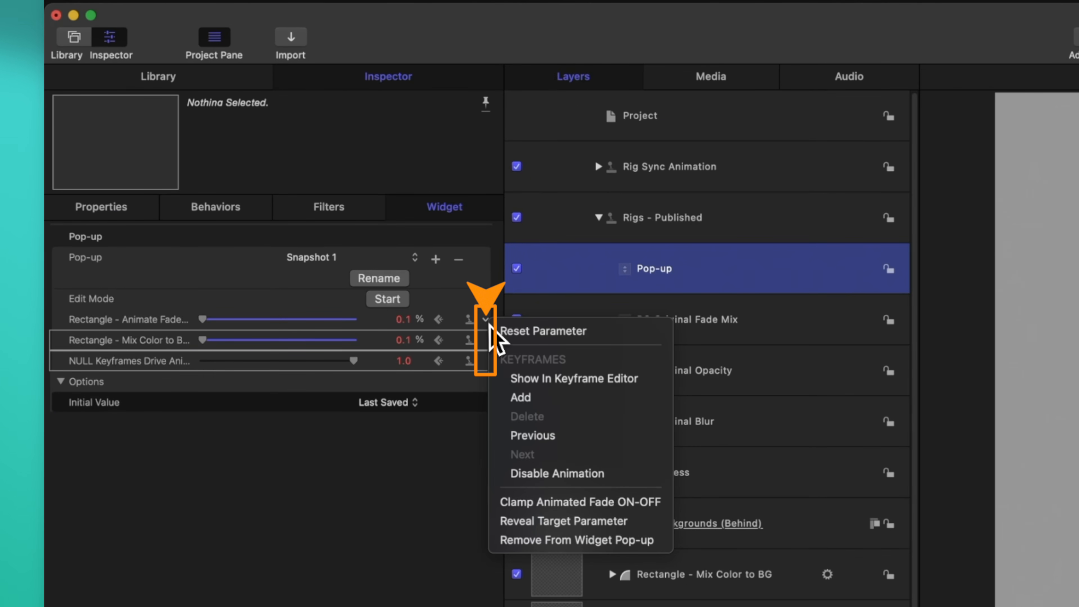
{"action": "left_click", "coordinate": [576, 381]}
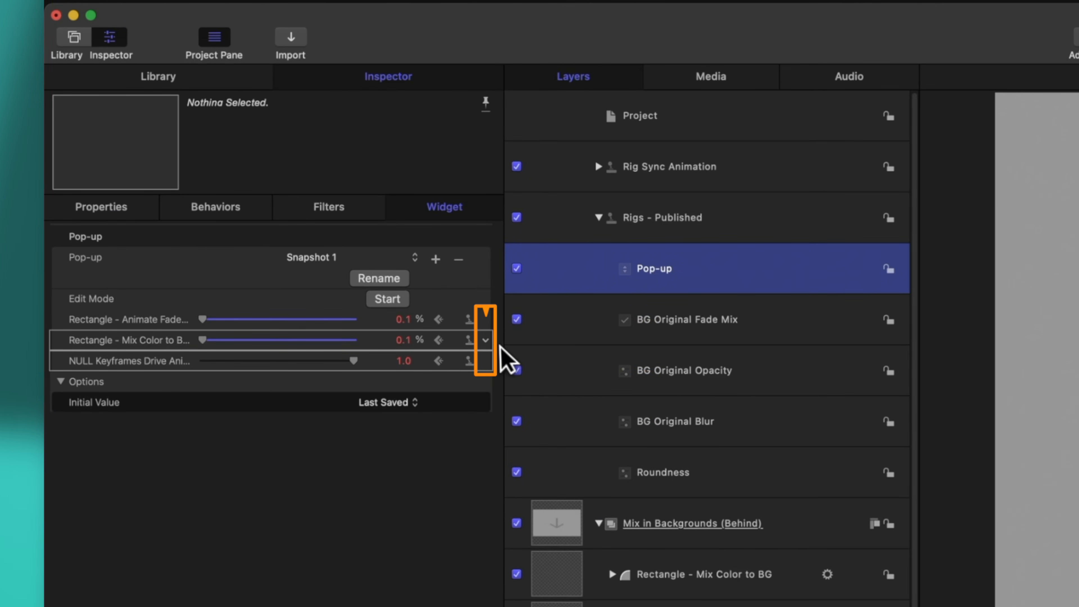
{"action": "left_click", "coordinate": [485, 341]}
{"action": "left_click", "coordinate": [519, 395]}
{"action": "left_click", "coordinate": [485, 360]}
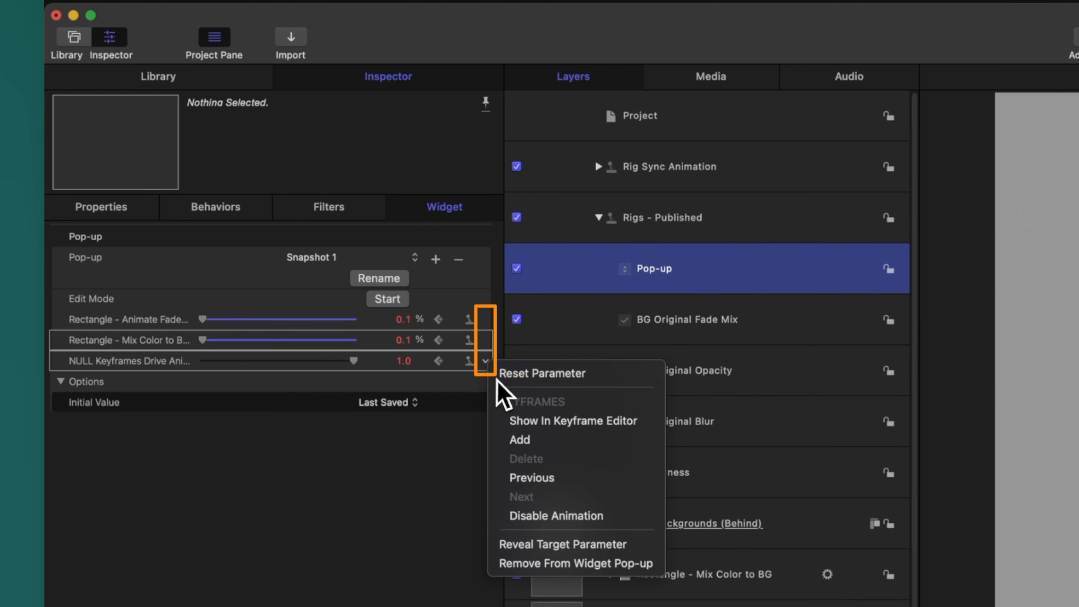
{"action": "left_click", "coordinate": [513, 416]}
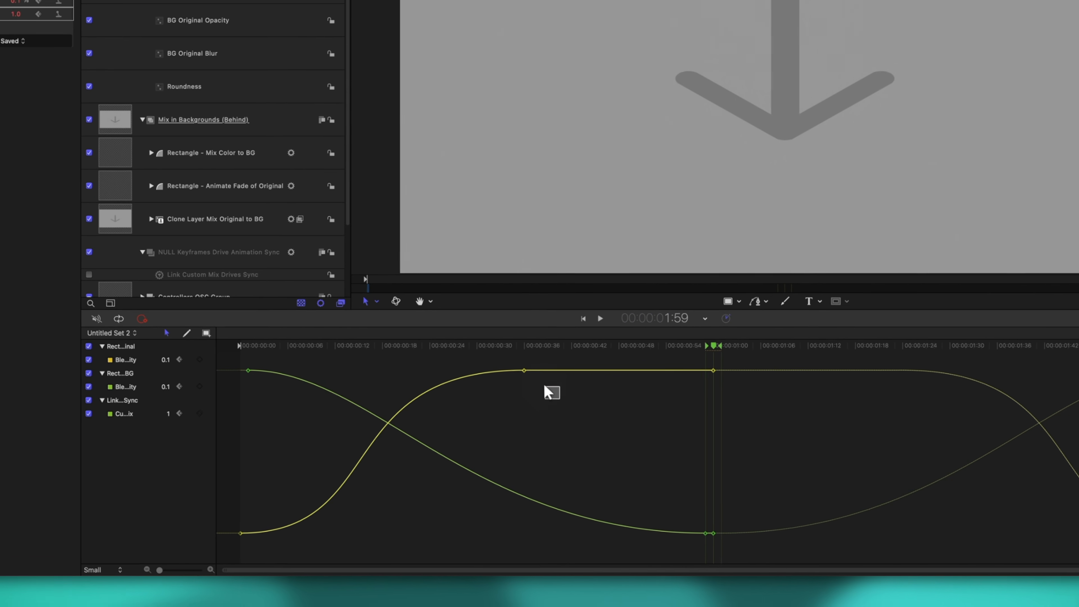
{"action": "left_click", "coordinate": [523, 370]}
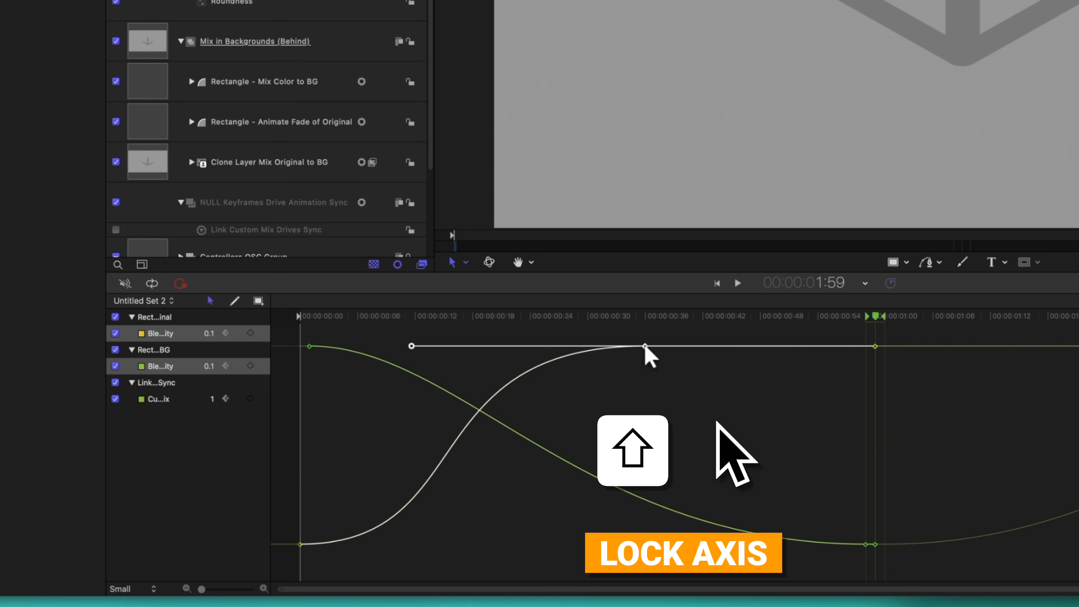
{"action": "left_click_drag", "start_coordinate": [643, 364], "coordinate": [643, 371]}
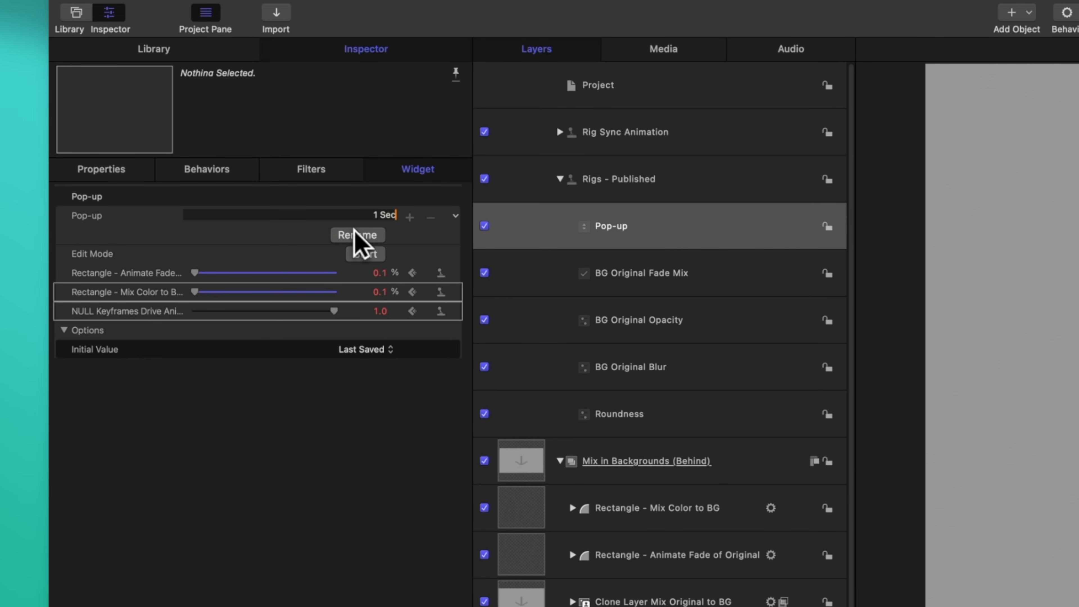
Switch the Pop-up widget to Snapshot 2 and rename that snapshot 0.5 Seconds
{"action": "left_click", "coordinate": [382, 217]}
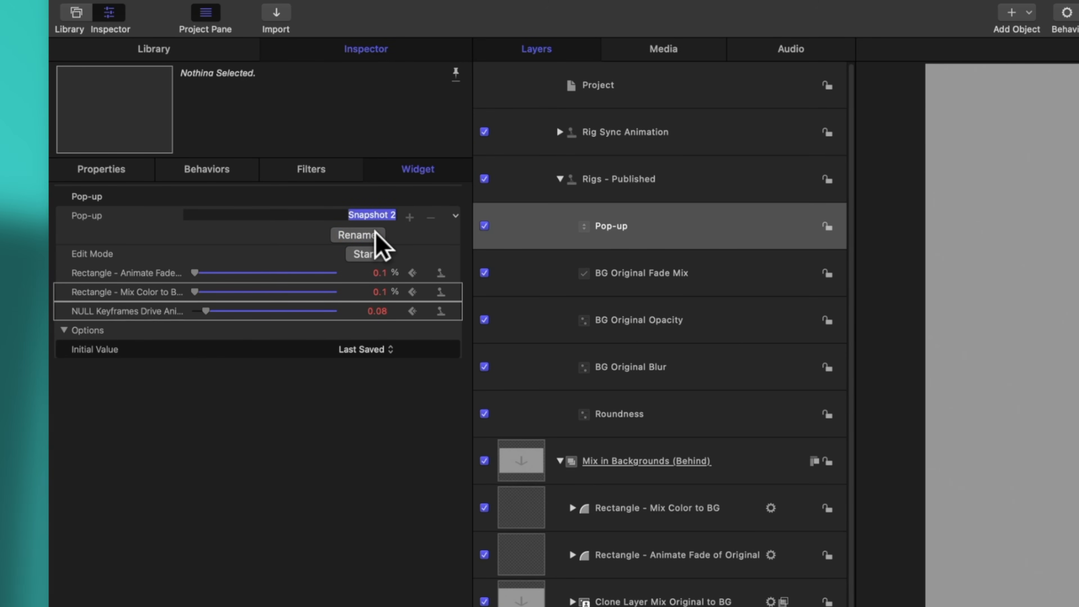
{"action": "type", "text": "0.5"}
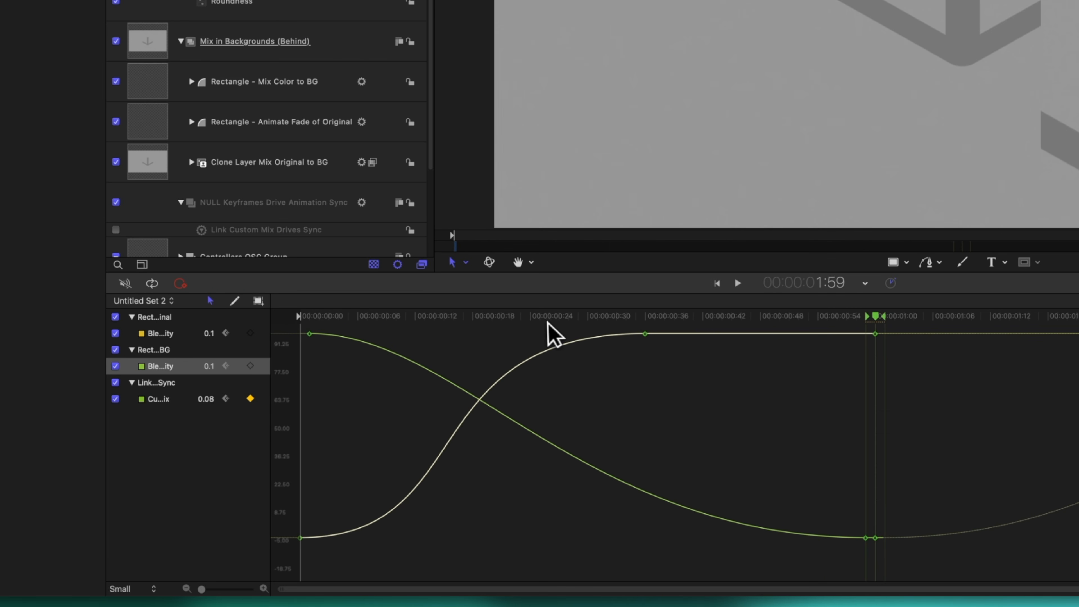
Set the playhead to frame 30 and move both opacity curves' frame-36 keyframes horizontally to it
{"action": "left_click_drag", "start_coordinate": [535, 317], "coordinate": [588, 321]}
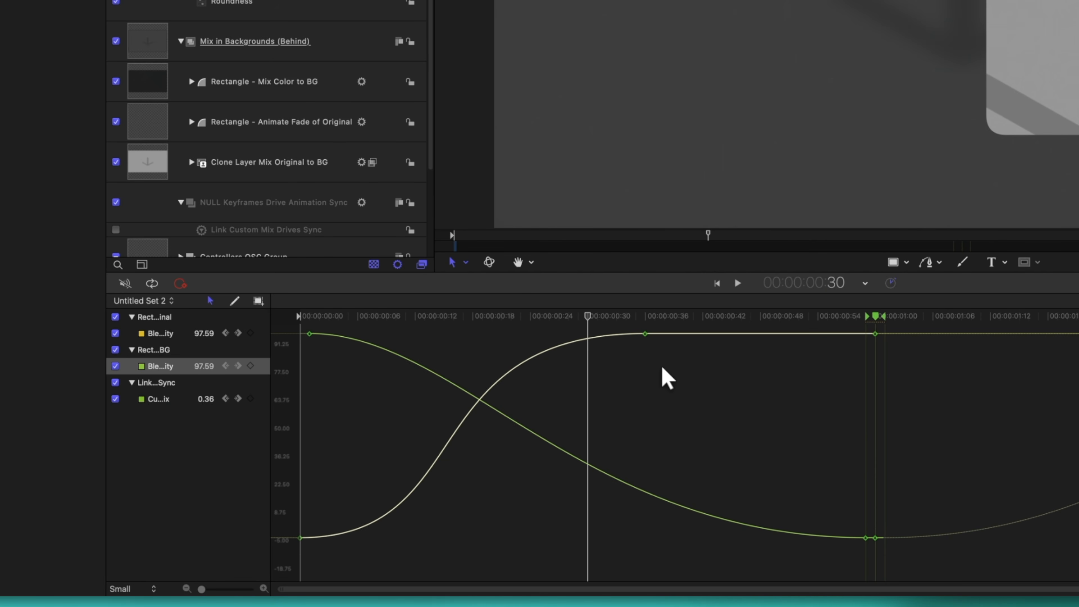
{"action": "left_click", "coordinate": [645, 334]}
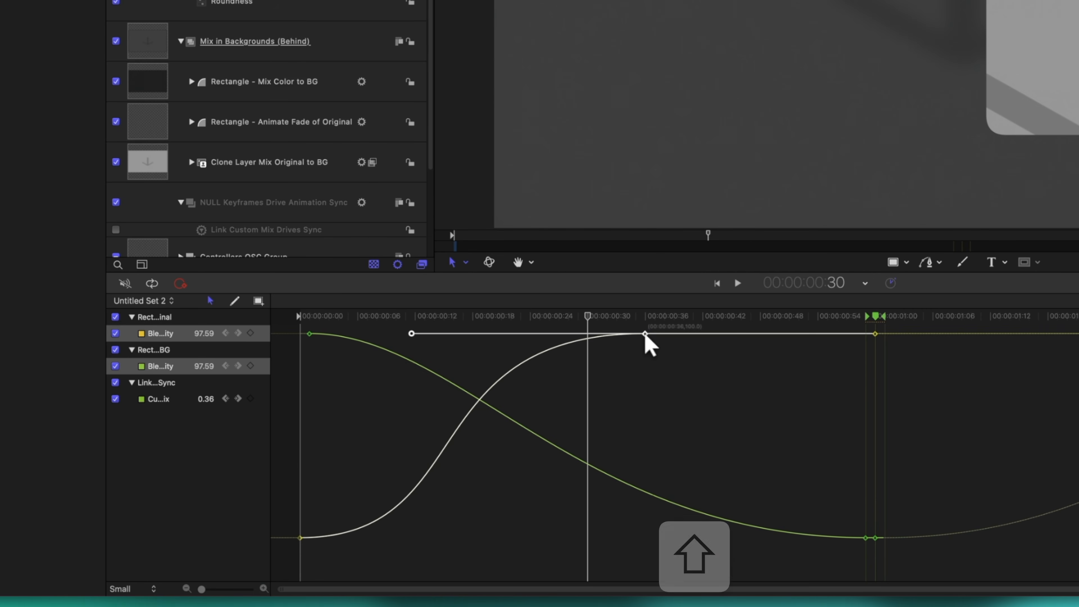
{"action": "left_click_drag", "start_coordinate": [645, 333], "coordinate": [596, 333]}
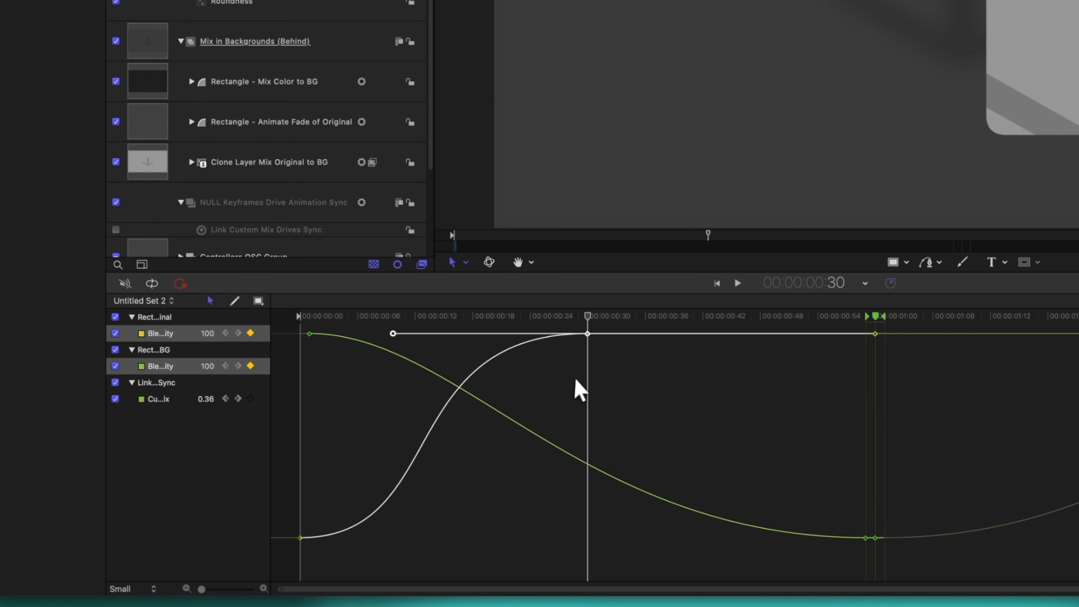
Move the Custom Mix keyframe just before 1:00 back to frame 30, keeping its value at 0
{"action": "left_click", "coordinate": [844, 504]}
{"action": "left_click_drag", "start_coordinate": [854, 551], "coordinate": [863, 562]}
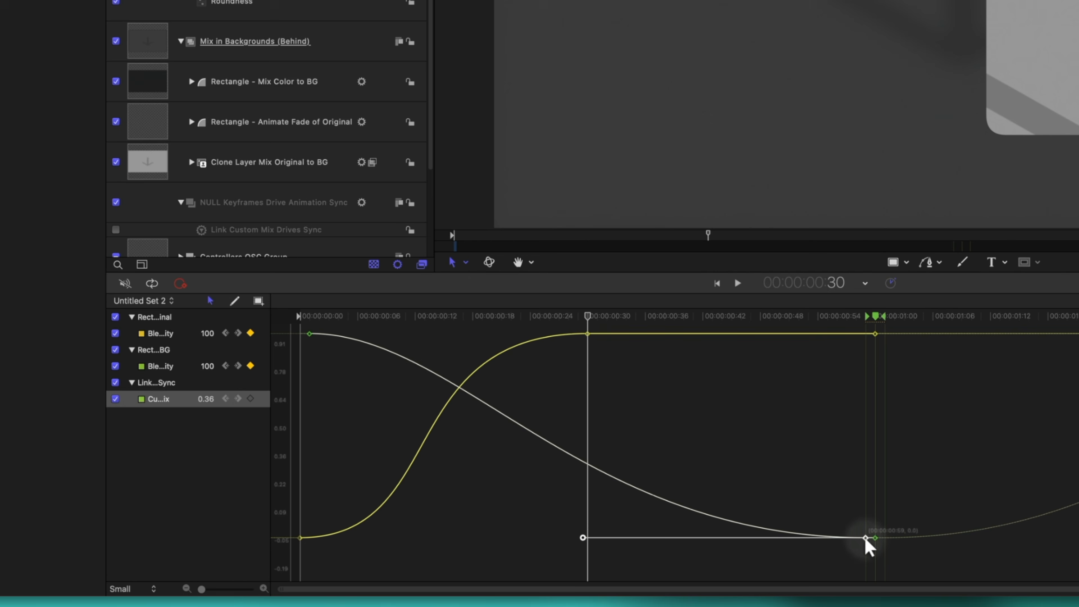
{"action": "left_click_drag", "start_coordinate": [851, 536], "coordinate": [593, 521]}
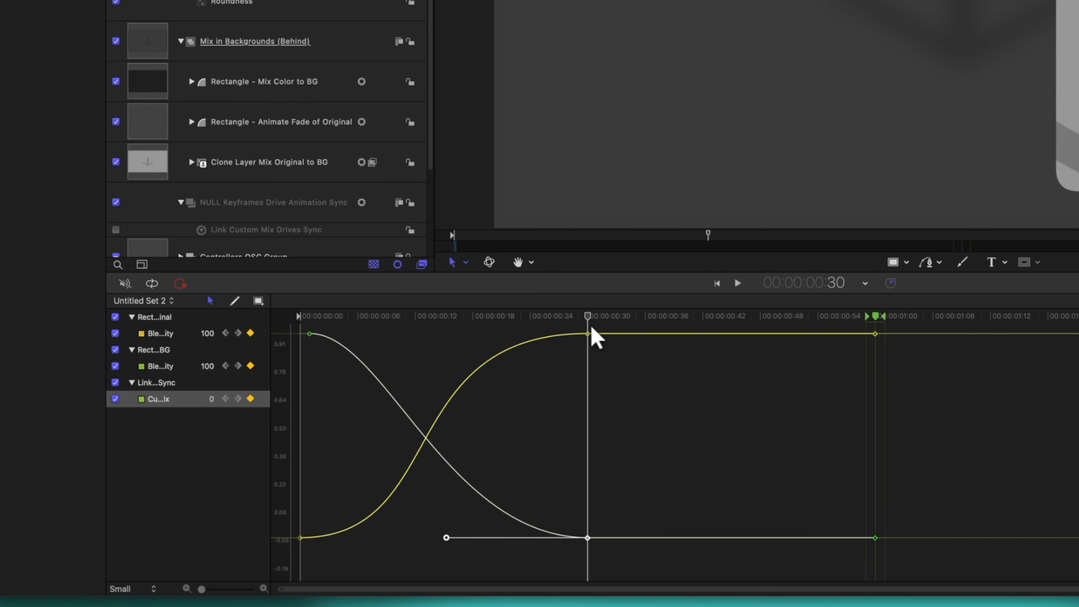
Play the project from the start and scrub the timeline to check the 0.5 Seconds snapshot's animation
{"action": "left_click_drag", "start_coordinate": [585, 316], "coordinate": [291, 291]}
{"action": "key", "text": "space"}
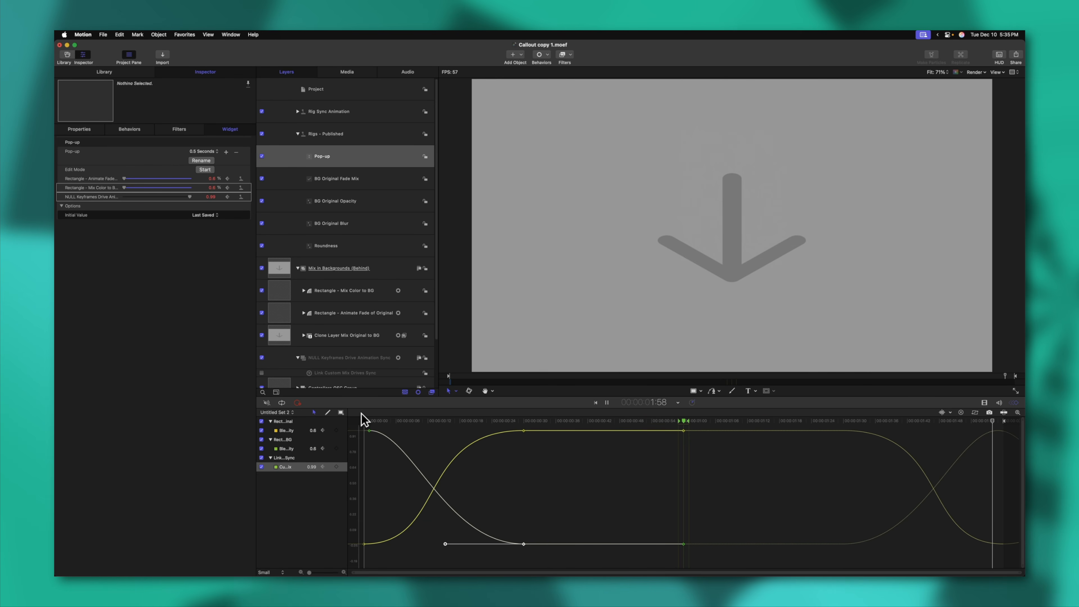
{"action": "left_click_drag", "start_coordinate": [863, 420], "coordinate": [784, 422]}
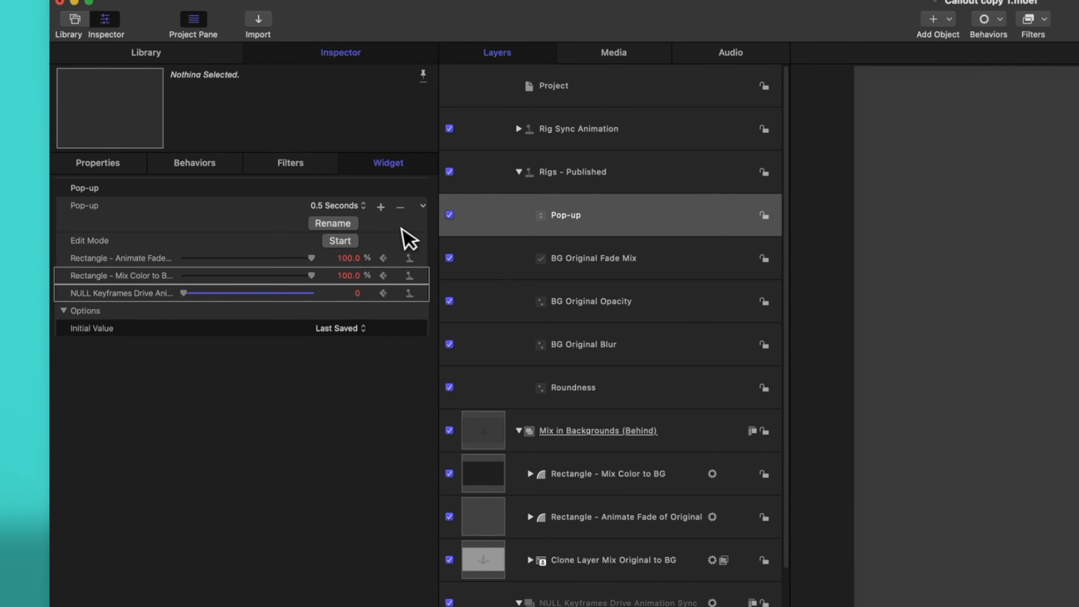
Switch the Pop-up widget to Snapshot 3 and rename that snapshot 0.25 Seconds
{"action": "left_click", "coordinate": [281, 179]}
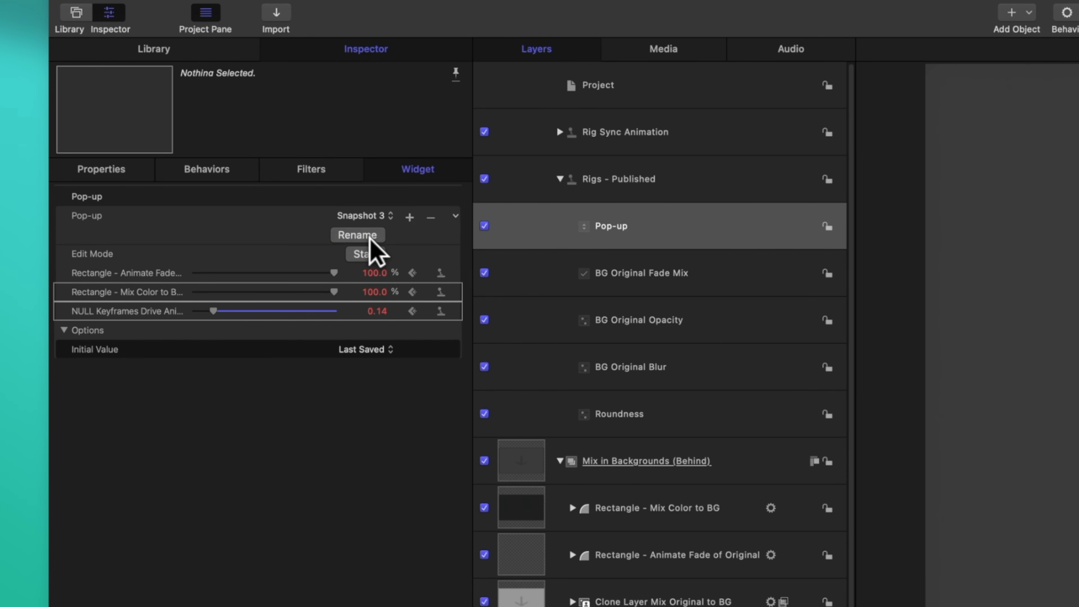
{"action": "left_click", "coordinate": [356, 235]}
{"action": "type", "text": "0.2"}
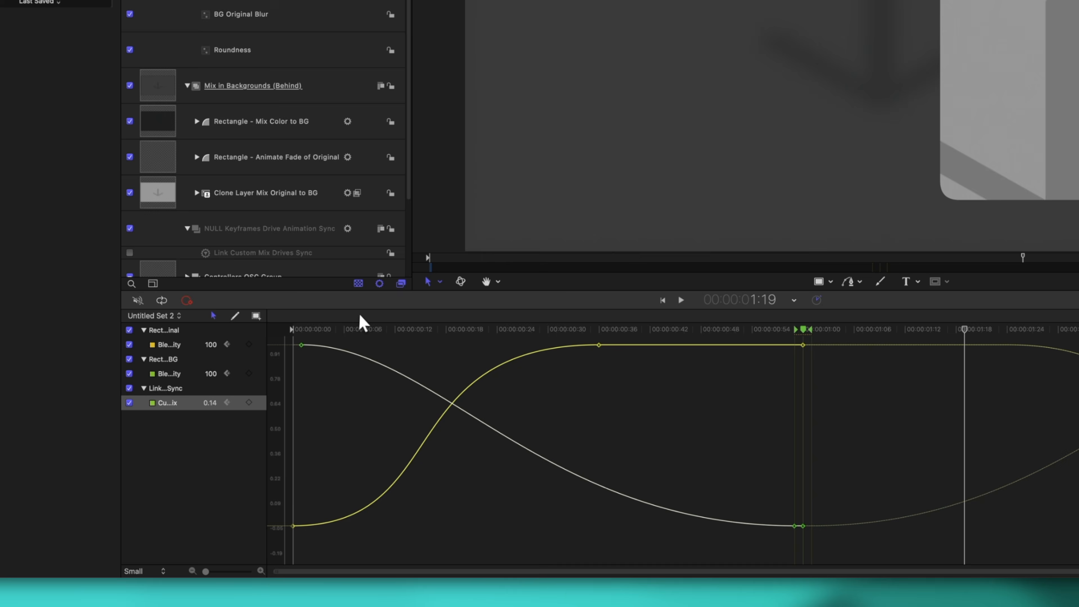
Set the playhead to frame 15 and move both opacity curves' frame-36 keyframes and the Custom Mix keyframe just before 1:00 to it
{"action": "left_click_drag", "start_coordinate": [361, 328], "coordinate": [421, 331]}
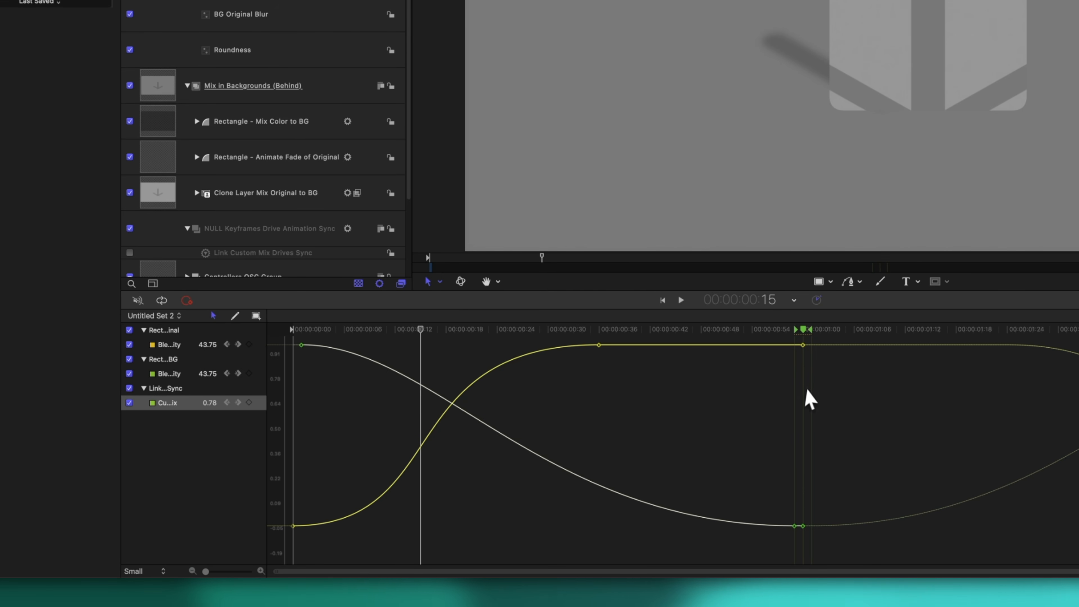
{"action": "left_click", "coordinate": [598, 343]}
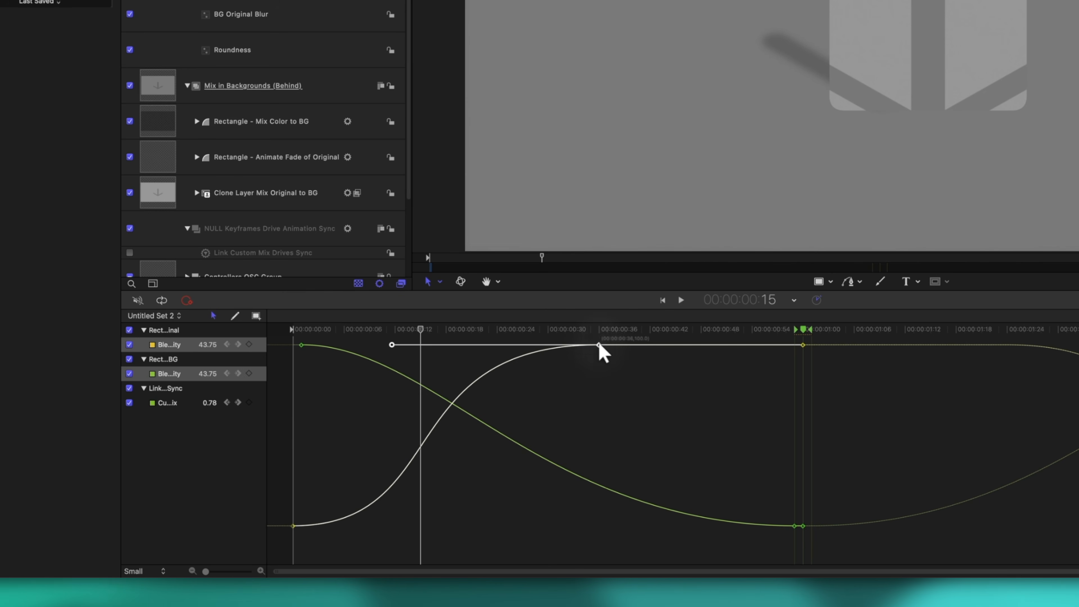
{"action": "left_click_drag", "start_coordinate": [598, 344], "coordinate": [418, 344]}
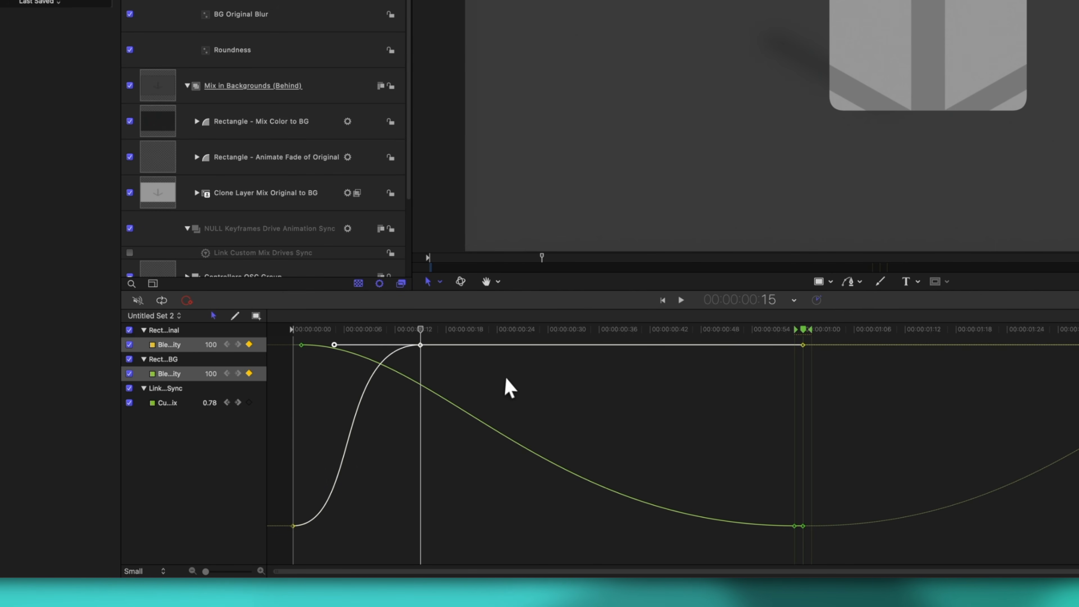
{"action": "left_click_drag", "start_coordinate": [795, 525], "coordinate": [420, 526]}
Play the 0.25 Seconds animation from the project start, and switch the Pop-up widget to 1 Second to preview that speed too
{"action": "left_click", "coordinate": [303, 330]}
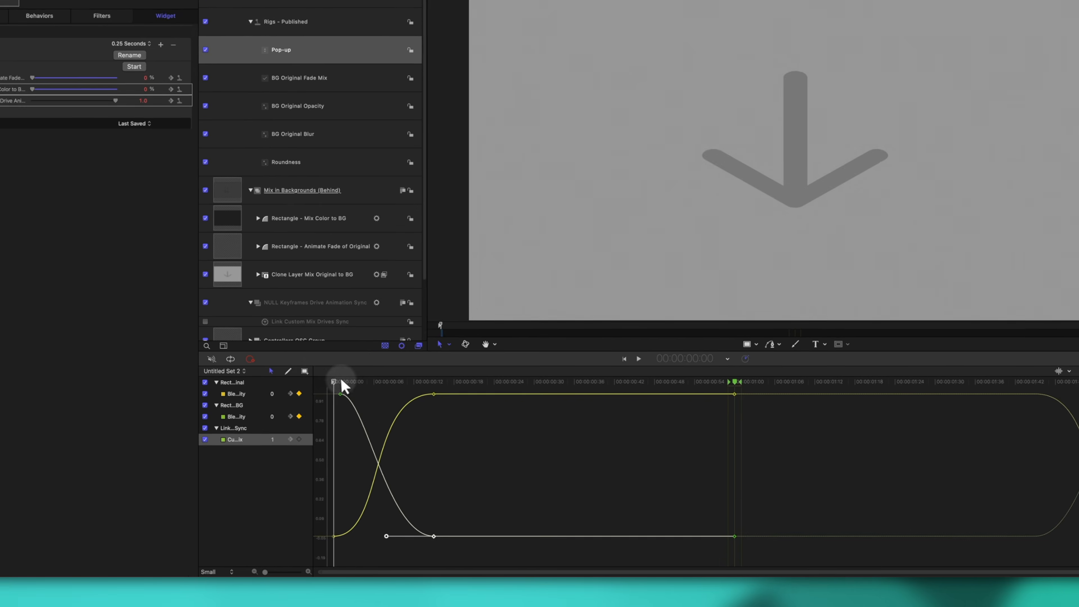
{"action": "key", "text": "space"}
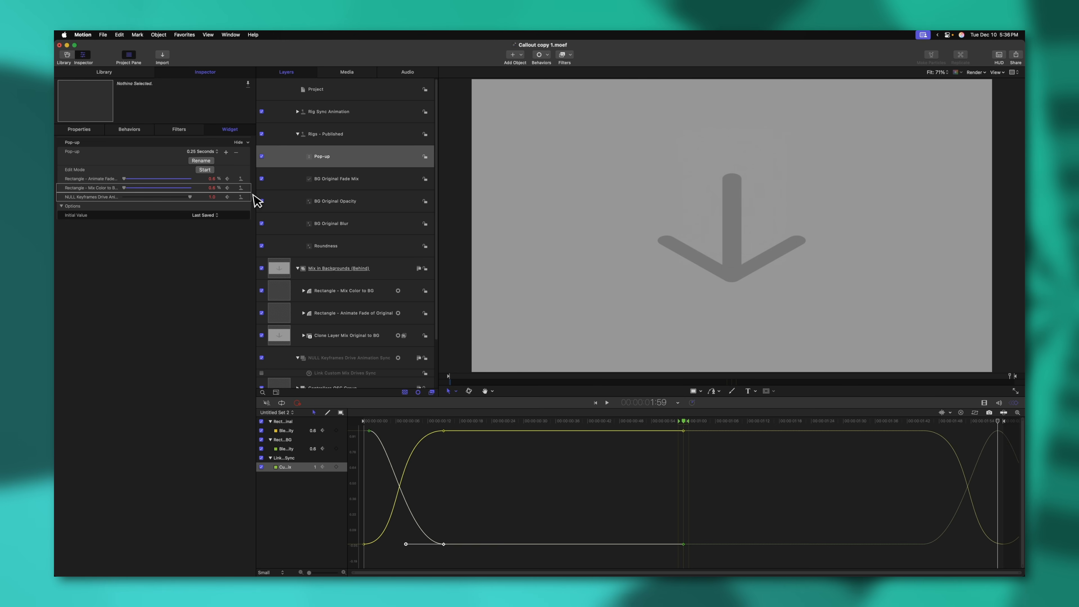
{"action": "left_click", "coordinate": [198, 152]}
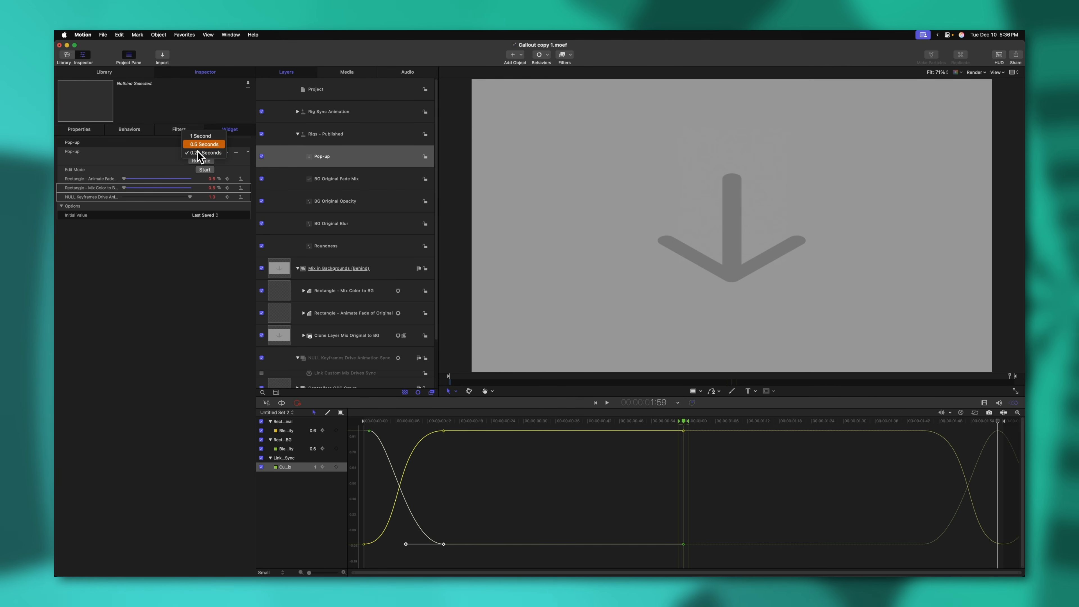
{"action": "left_click", "coordinate": [202, 136]}
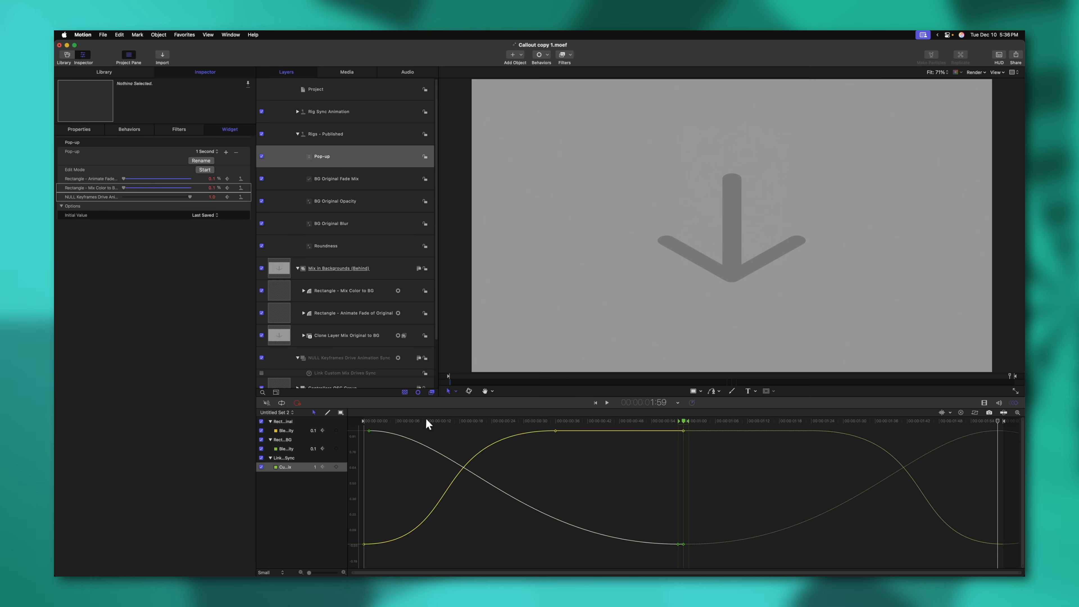
{"action": "key", "text": "space"}
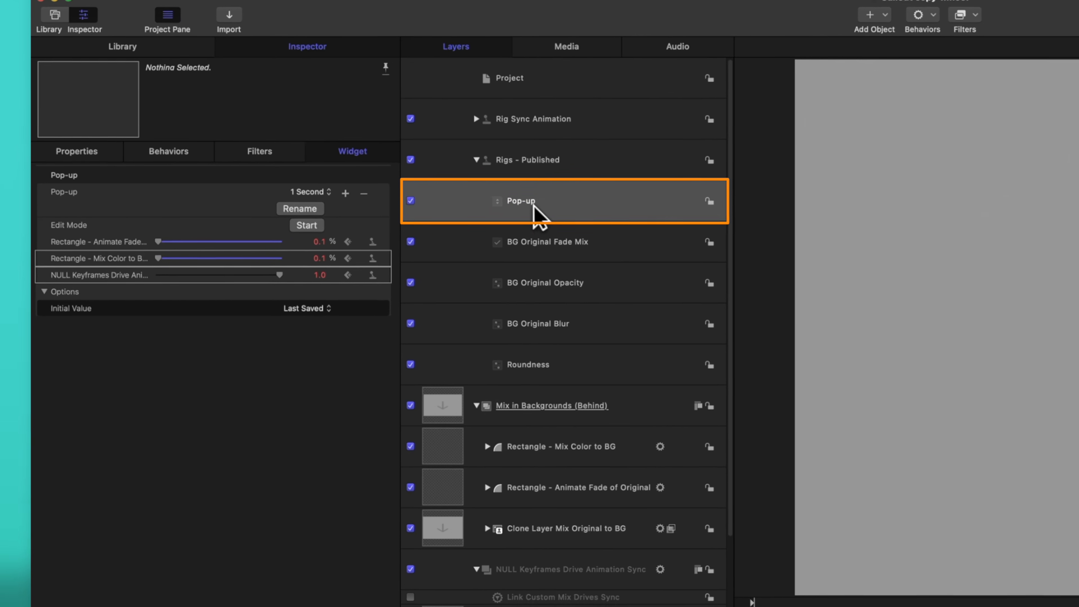
Rename the Pop-up widget Speed and publish its pop-up parameter
{"action": "double_click", "coordinate": [364, 165]}
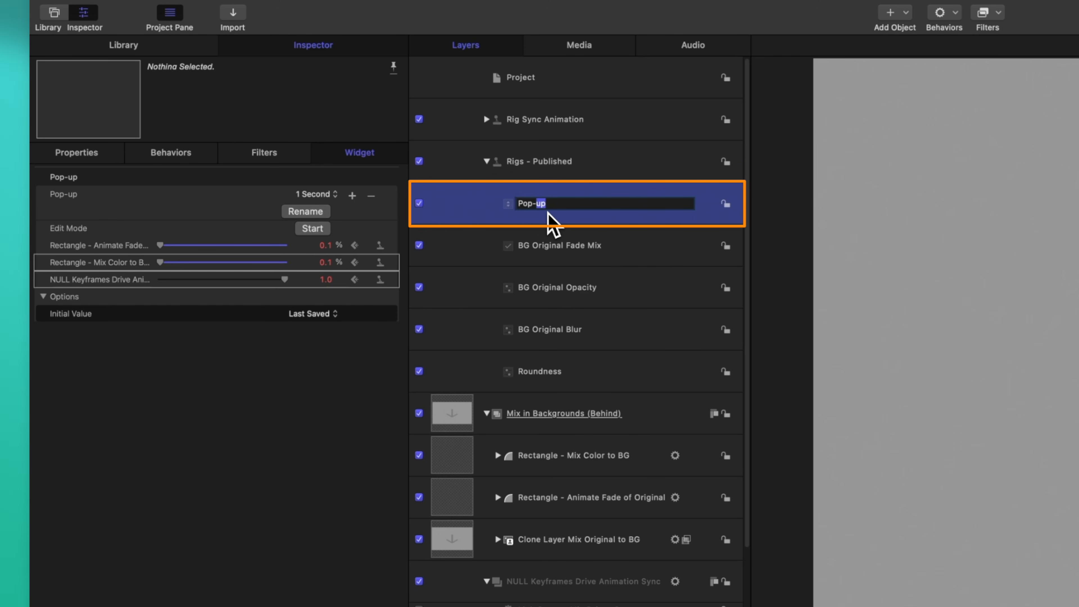
{"action": "type", "text": "Speed"}
{"action": "key", "text": "Return"}
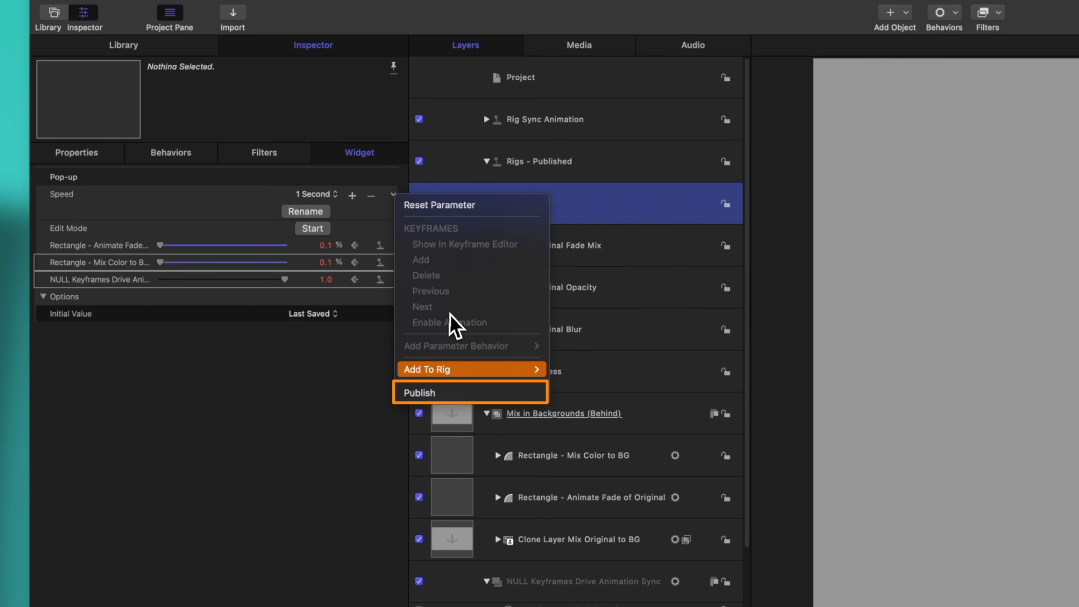
{"action": "left_click", "coordinate": [463, 392]}
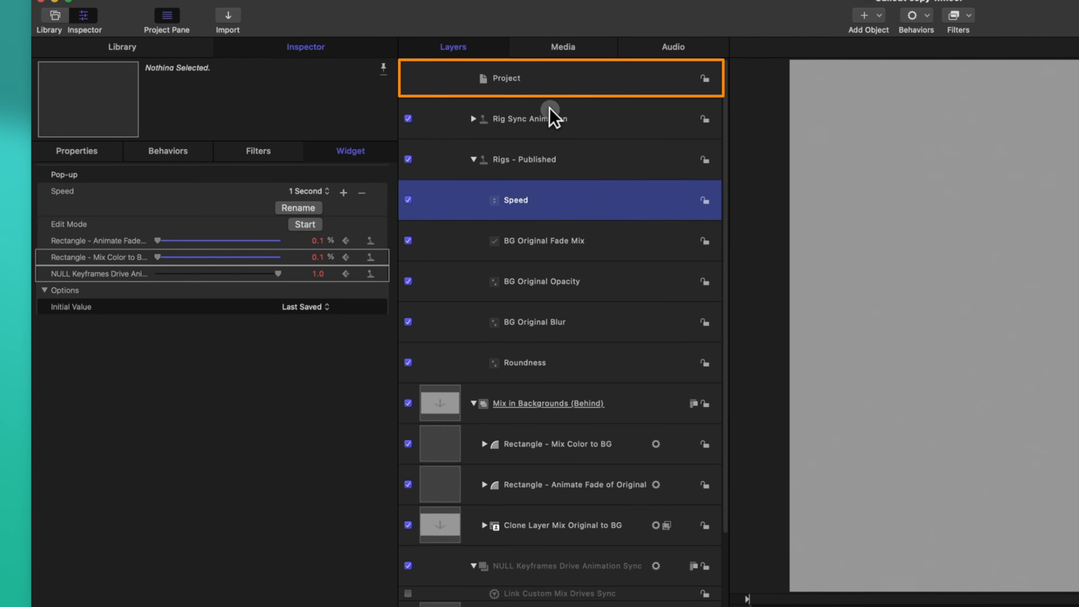
Reveal the original parameter behind the project's published Outline Color and publish the Stroke filter's Stroke Type
{"action": "left_click", "coordinate": [372, 91]}
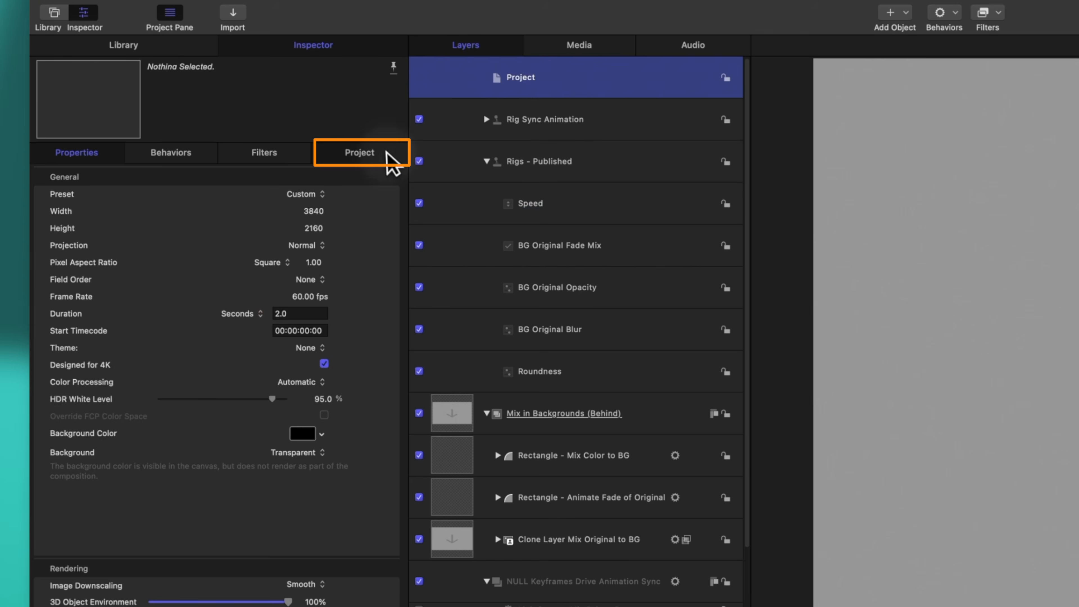
{"action": "left_click", "coordinate": [377, 153]}
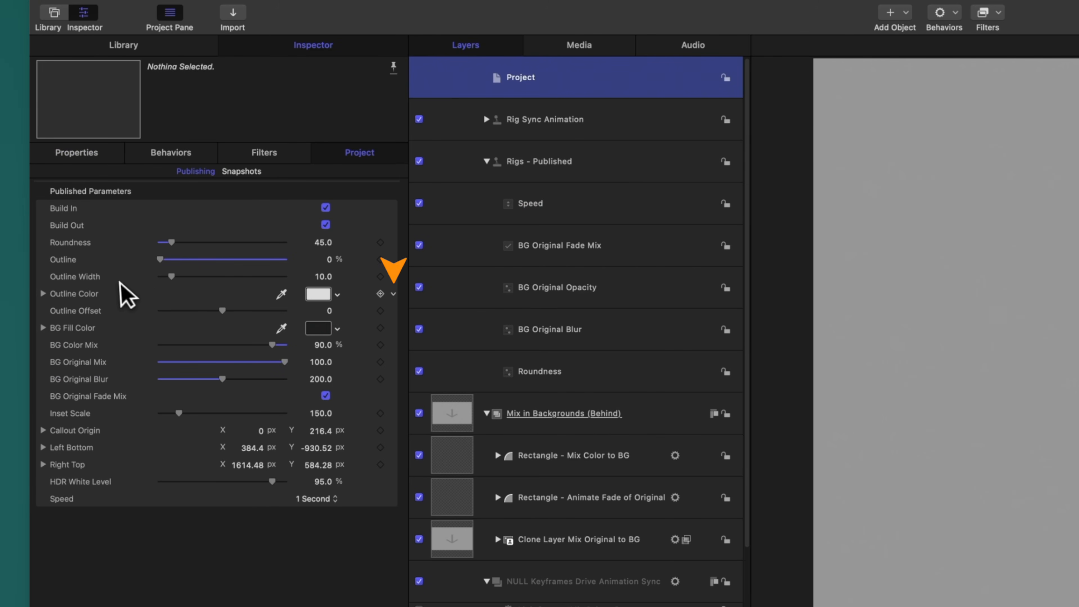
{"action": "left_click", "coordinate": [393, 293]}
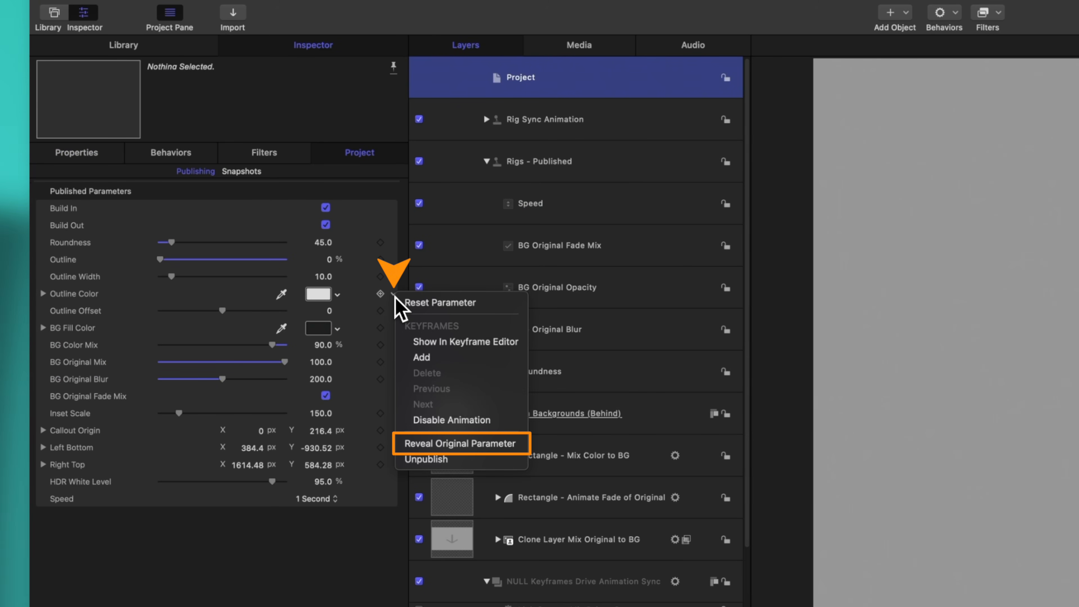
{"action": "left_click", "coordinate": [484, 444]}
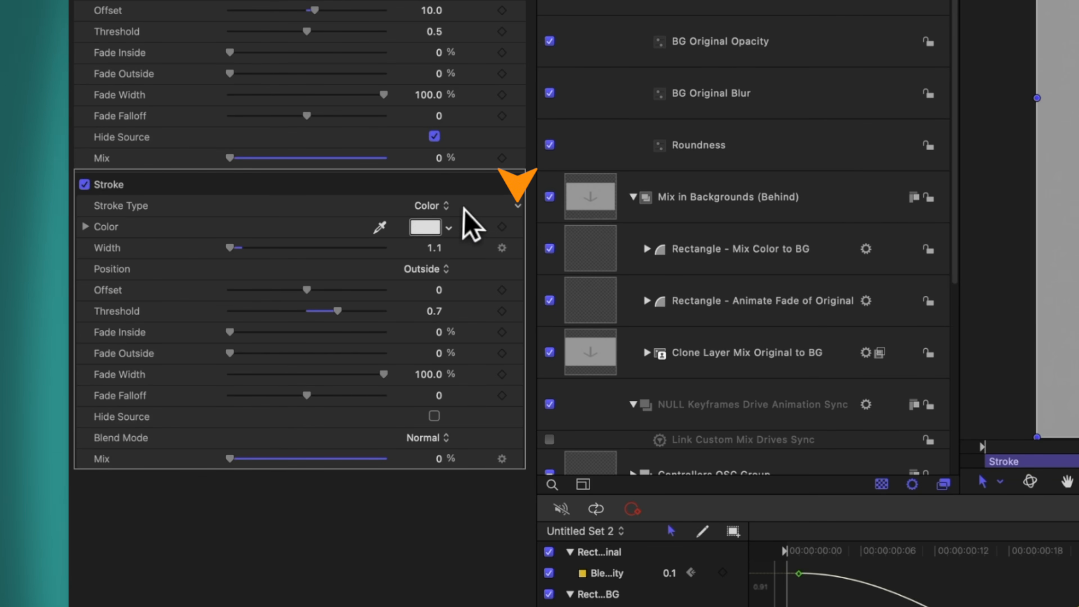
{"action": "left_click", "coordinate": [519, 207]}
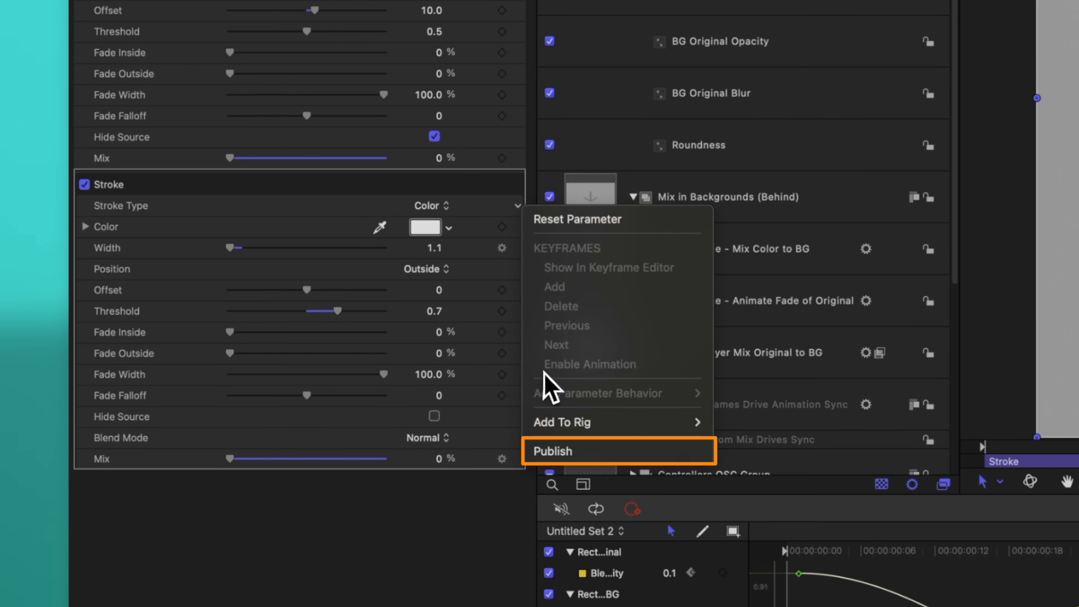
{"action": "left_click", "coordinate": [553, 449]}
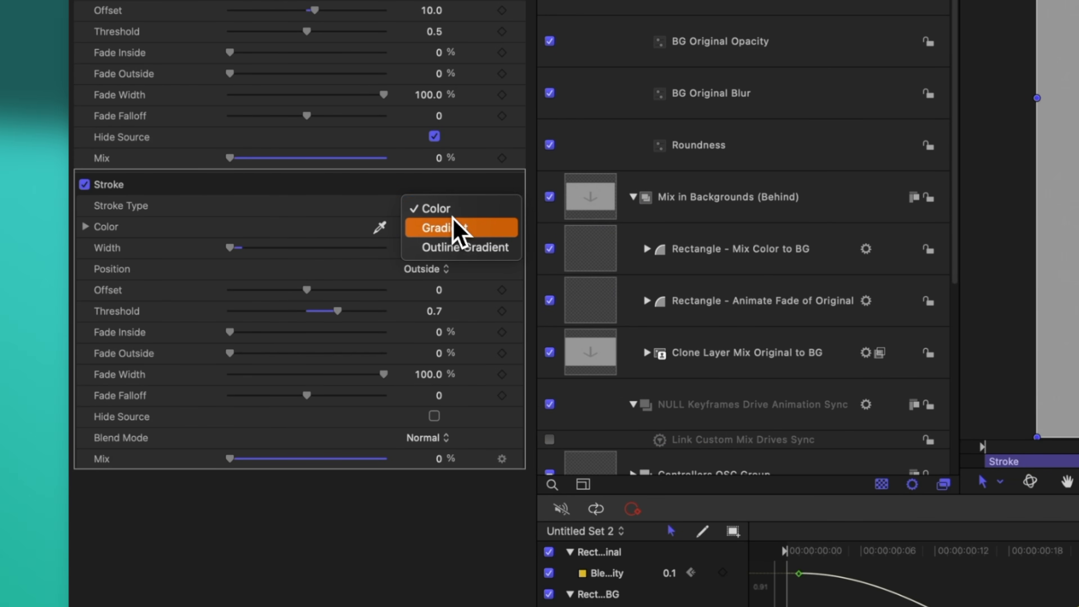
Set the Stroke filter's Stroke Type to Gradient and publish its Gradient parameter
{"action": "left_click", "coordinate": [456, 230]}
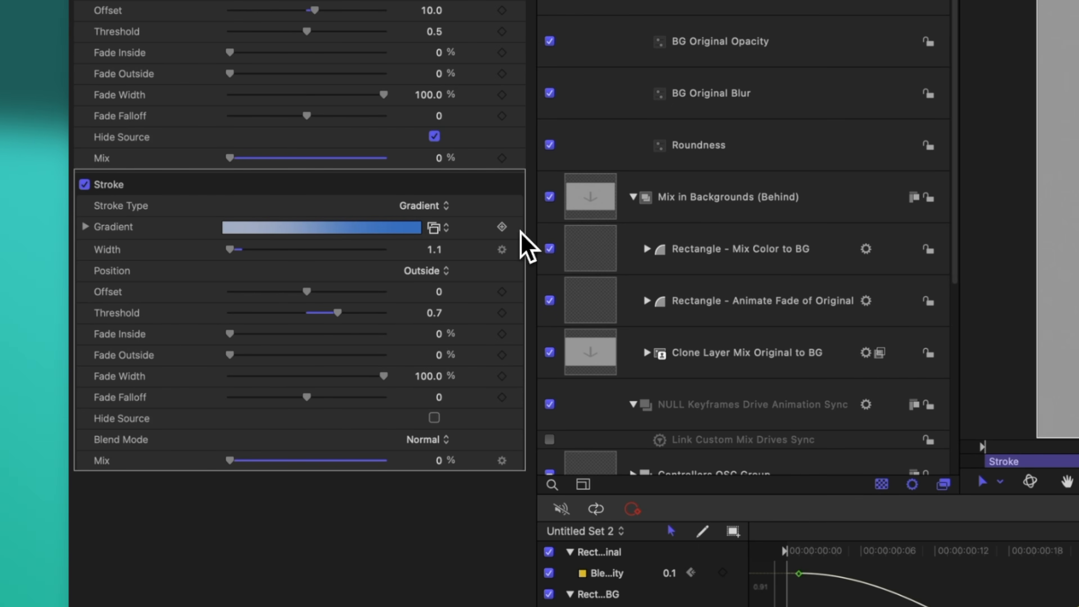
{"action": "right_click", "coordinate": [127, 238]}
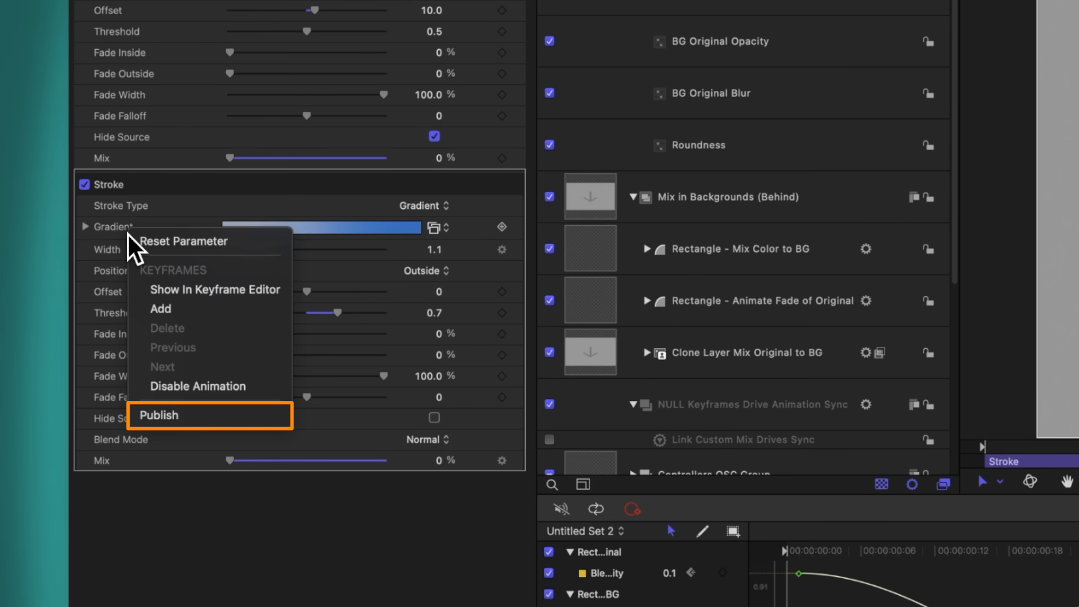
{"action": "left_click", "coordinate": [196, 414]}
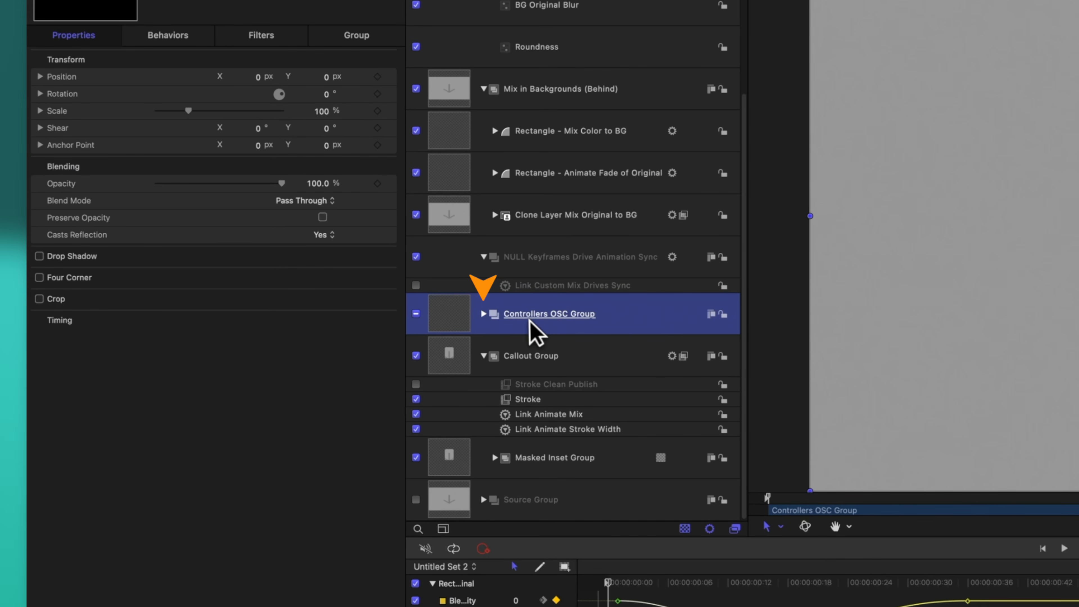
Expand Rectangle FS w OSC inside the Controllers OSC Group and select its Sliced Scale filter
{"action": "left_click", "coordinate": [483, 314]}
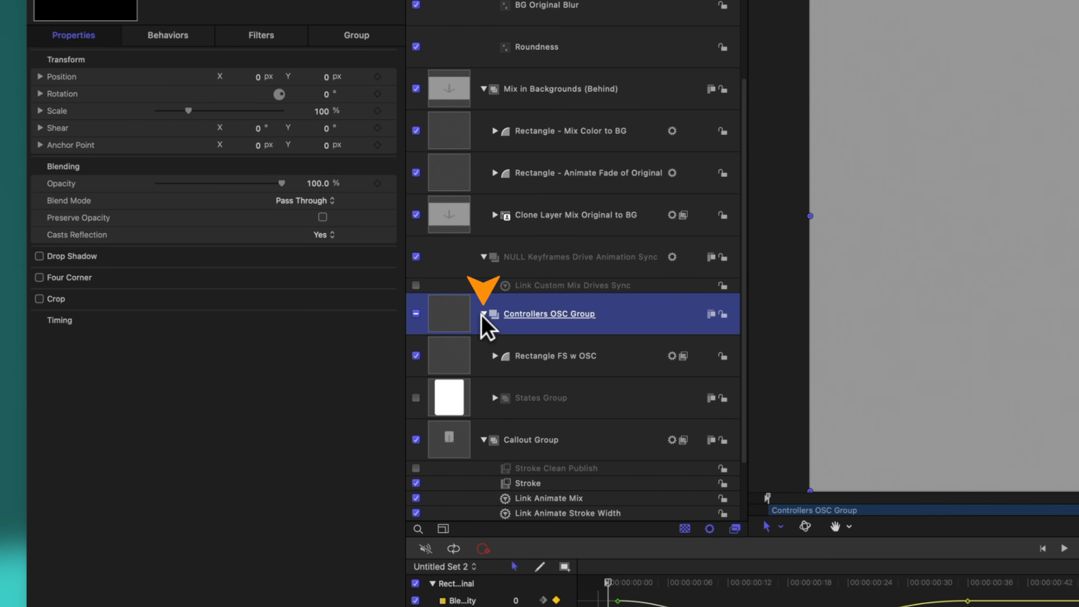
{"action": "left_click", "coordinate": [494, 357]}
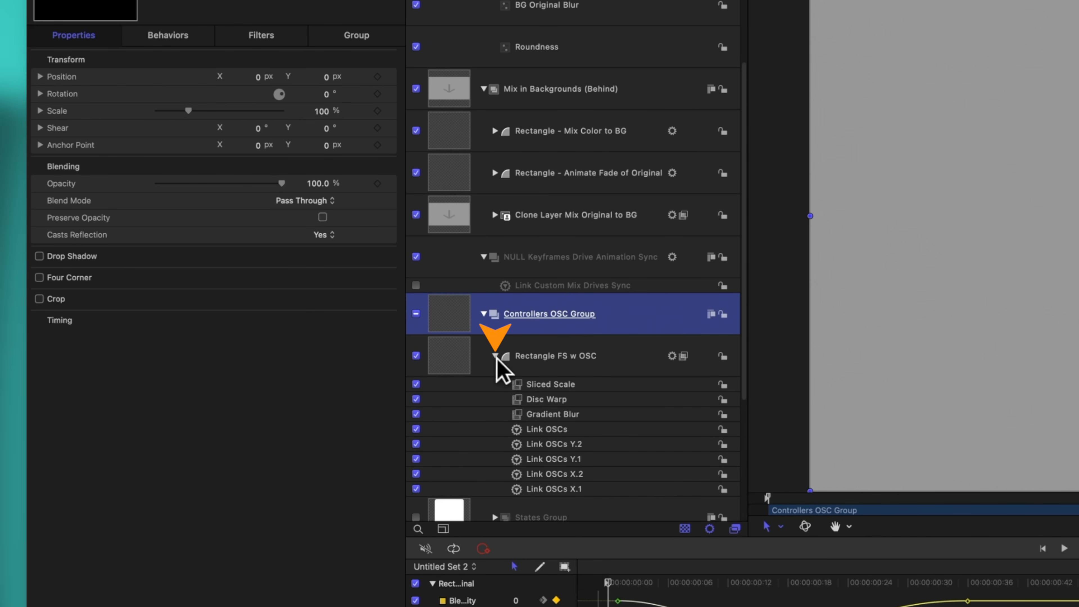
{"action": "left_click", "coordinate": [595, 373]}
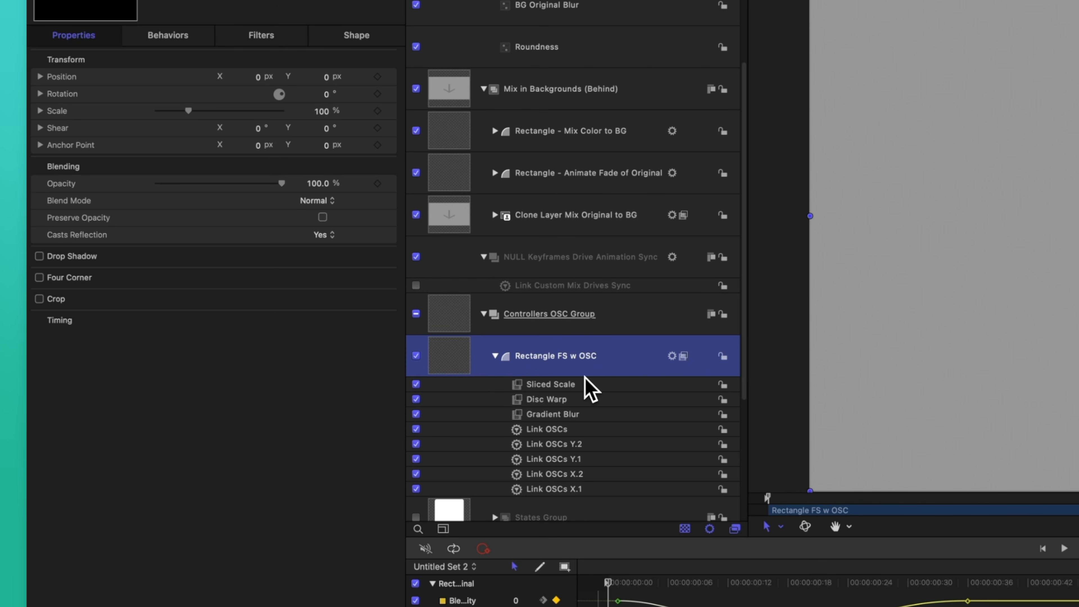
{"action": "left_click", "coordinate": [584, 384]}
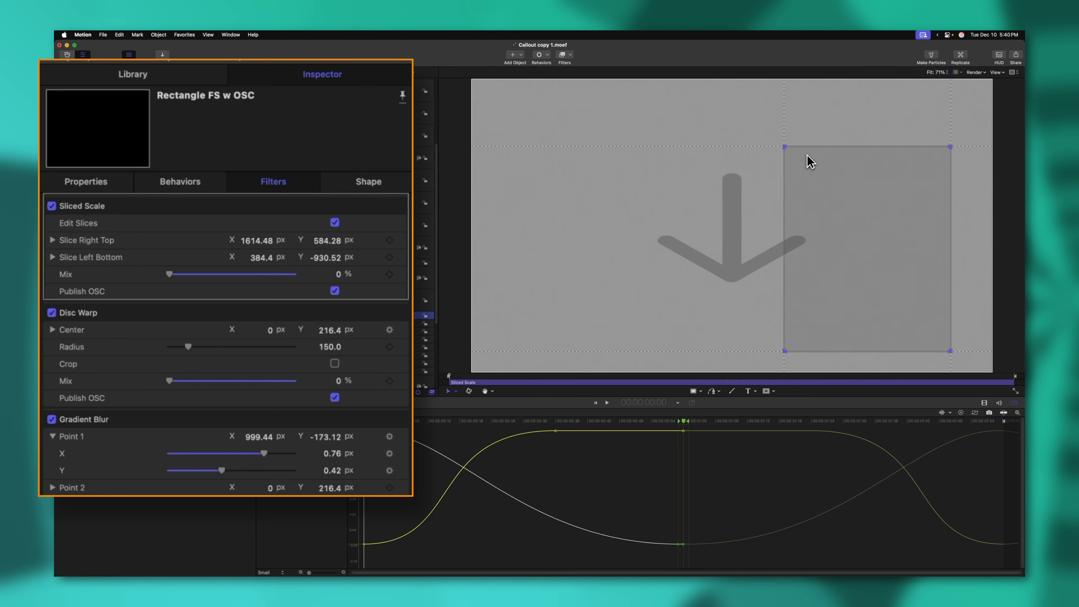
Try adjusting the X position of Rectangle FS w OSC in its transform properties
{"action": "left_click", "coordinate": [92, 181]}
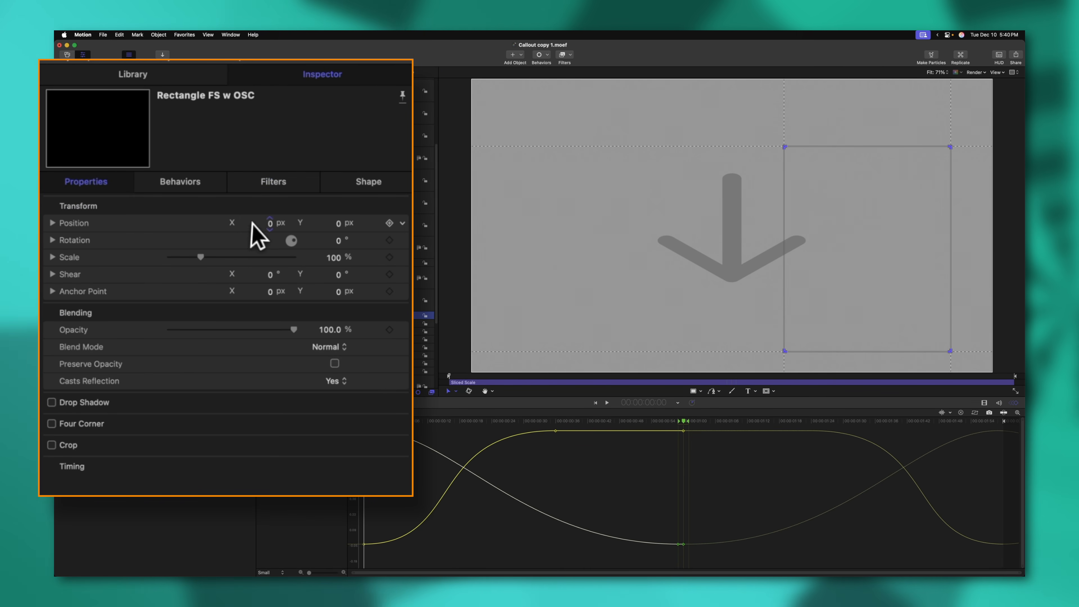
{"action": "left_click_drag", "start_coordinate": [269, 221], "coordinate": [269, 220]}
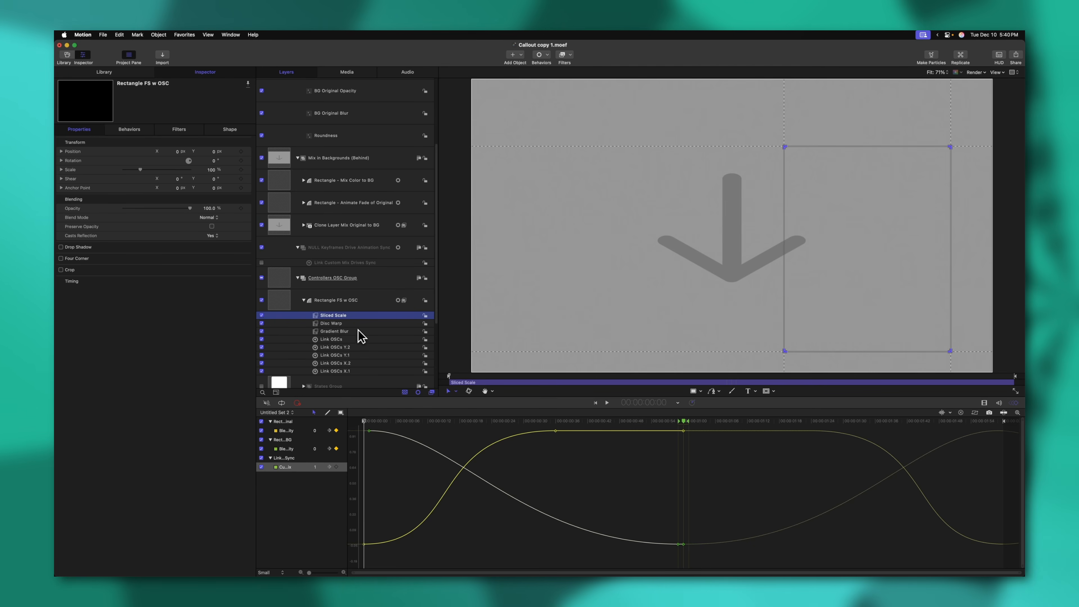
Add the Position of Rectangle FS w OSC to a new checkbox widget in the Rigs - Published rig
{"action": "left_click", "coordinate": [340, 304]}
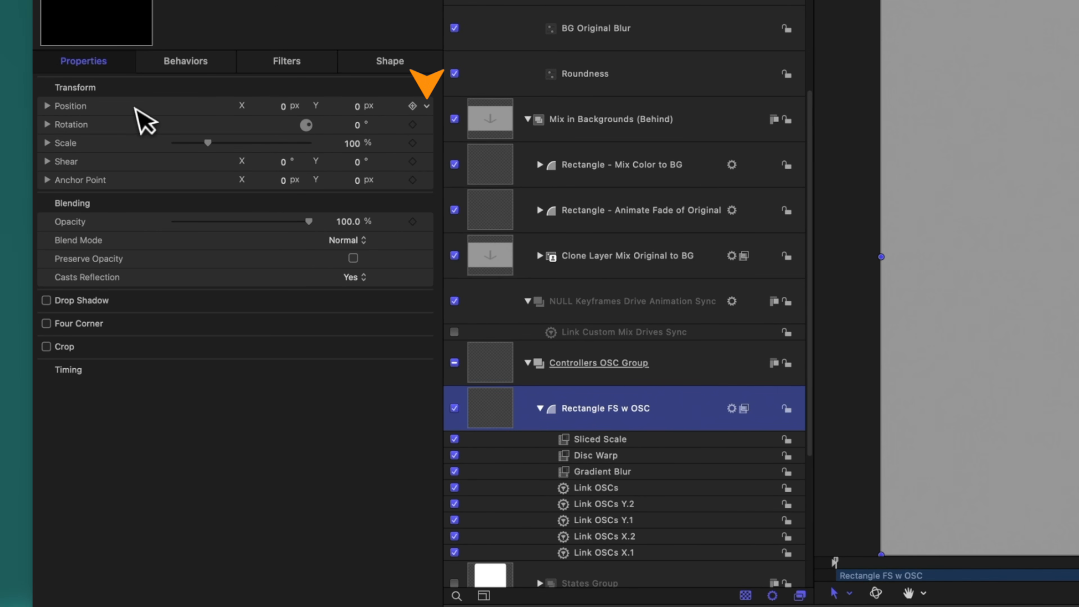
{"action": "left_click", "coordinate": [427, 106]}
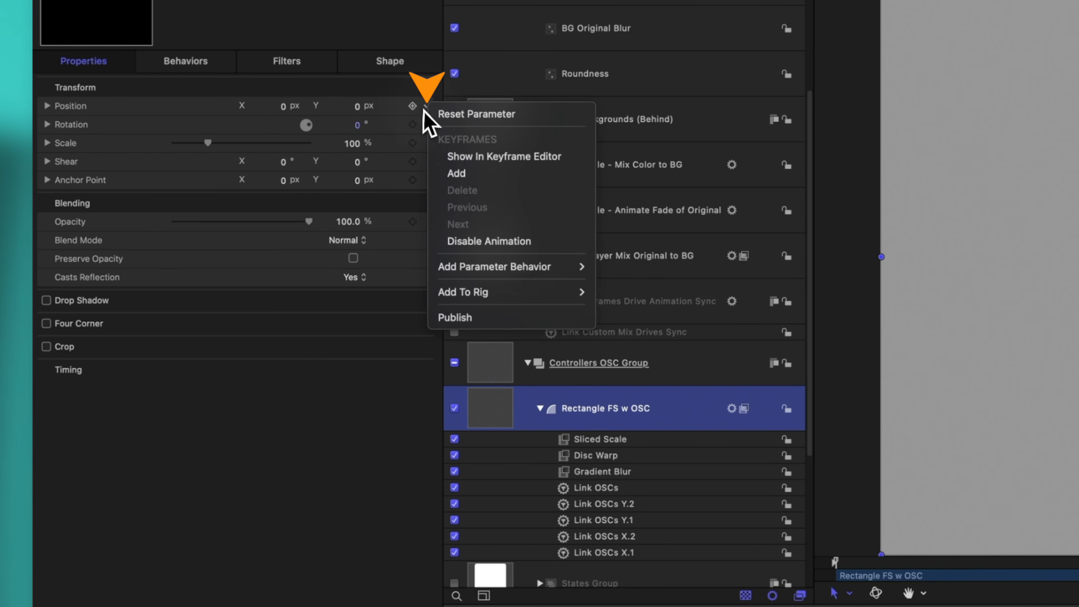
{"action": "mouse_move", "coordinate": [548, 292]}
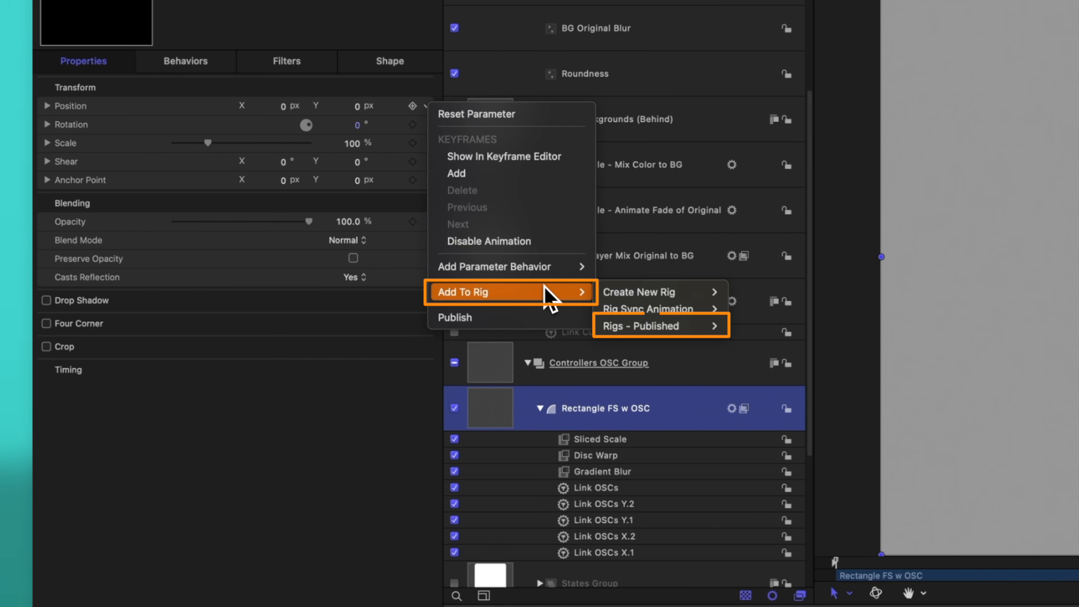
{"action": "mouse_move", "coordinate": [659, 325]}
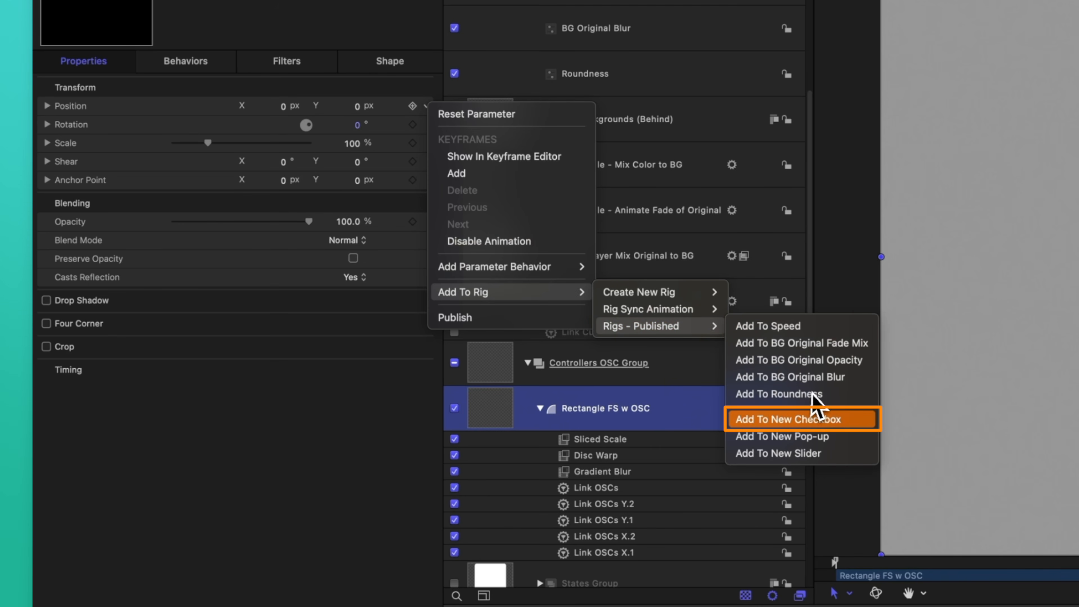
{"action": "left_click", "coordinate": [846, 422]}
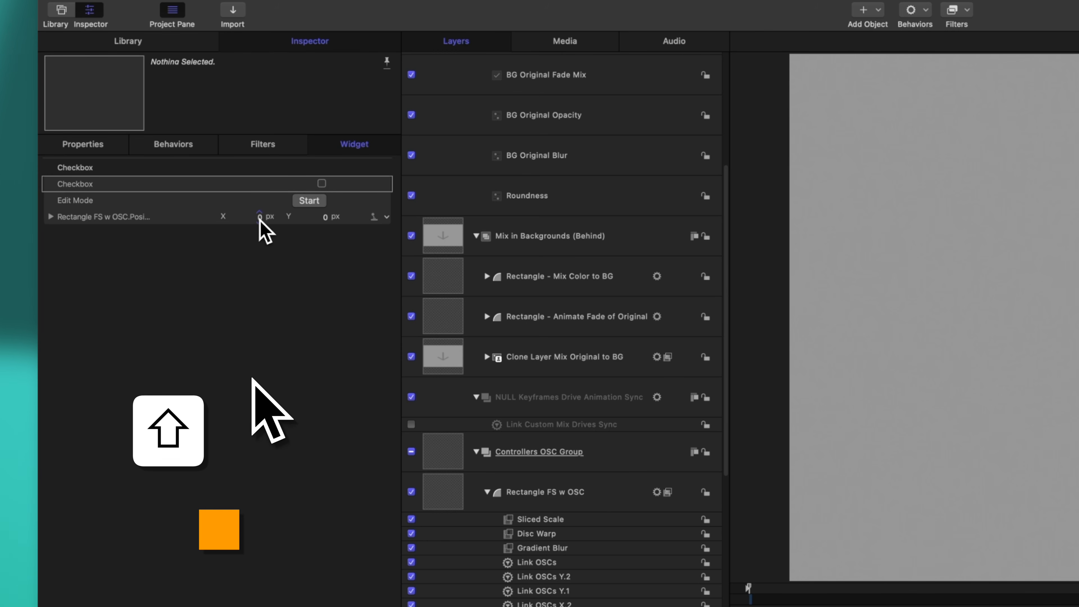
Adjust the rectangle's X position for the new checkbox's unchecked state and turn the checkbox on
{"action": "left_click_drag", "start_coordinate": [263, 224], "coordinate": [263, 225]}
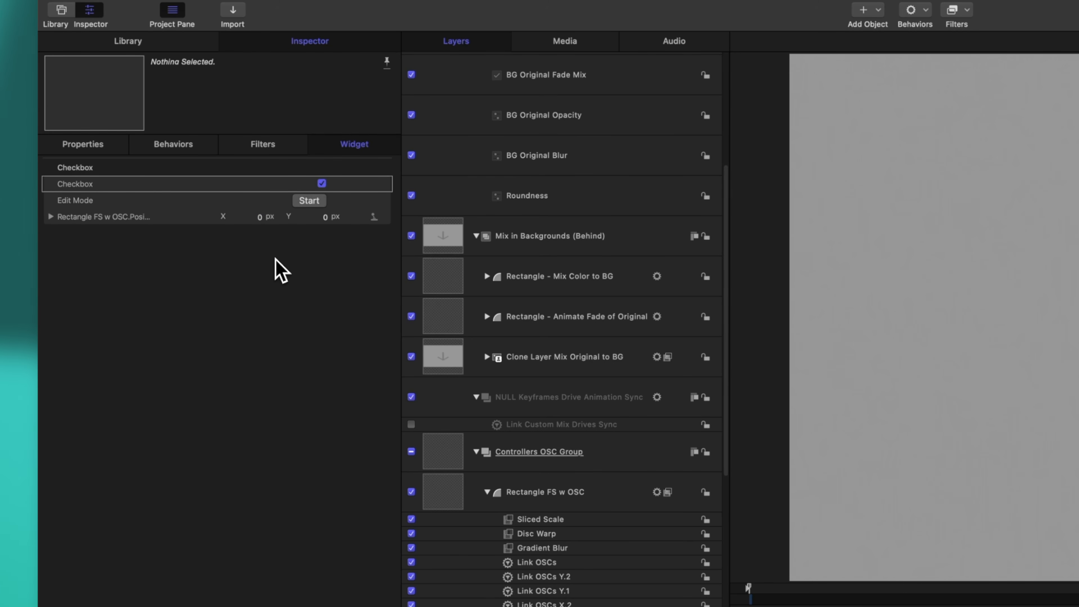
{"action": "scroll", "coordinate": [503, 289], "scroll_direction": "up", "scroll_amount": 5}
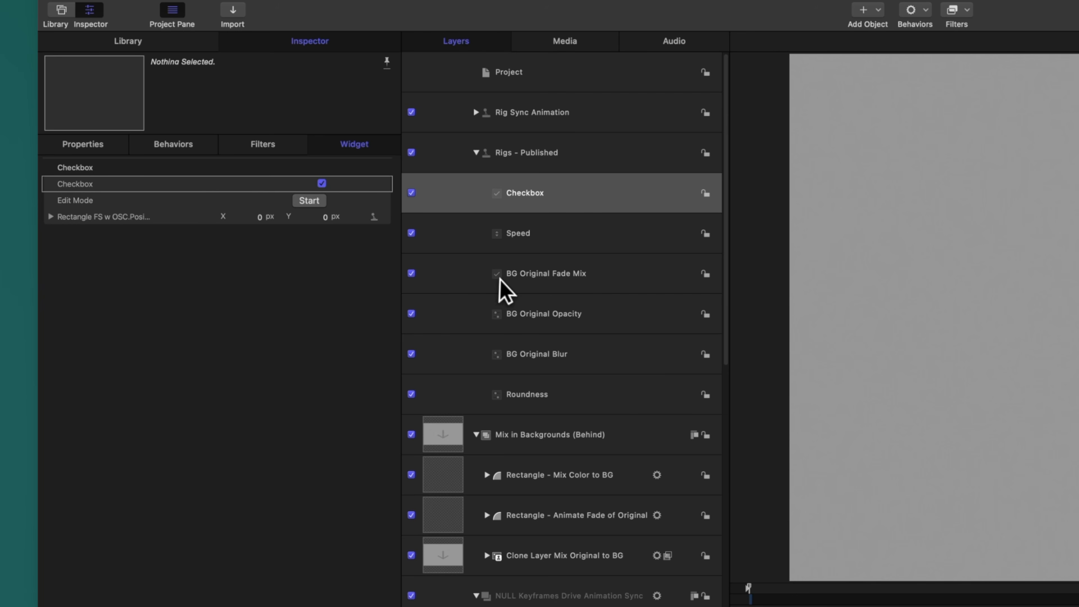
Rename the new checkbox widget in the Rigs - Published rig to Hide OSC and publish it
{"action": "left_click", "coordinate": [534, 200]}
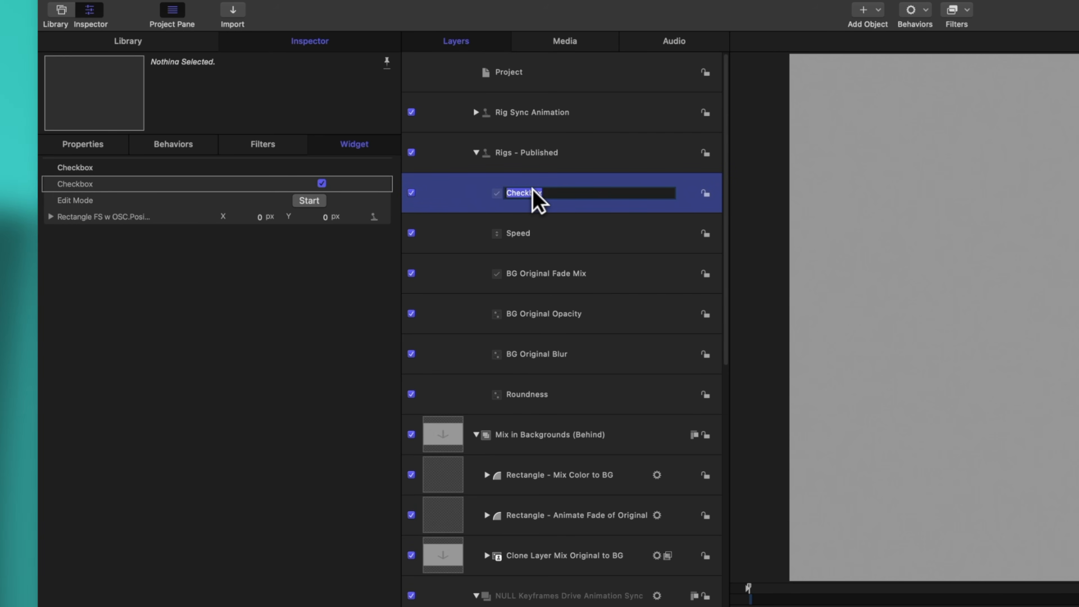
{"action": "type", "text": "Hide OSC"}
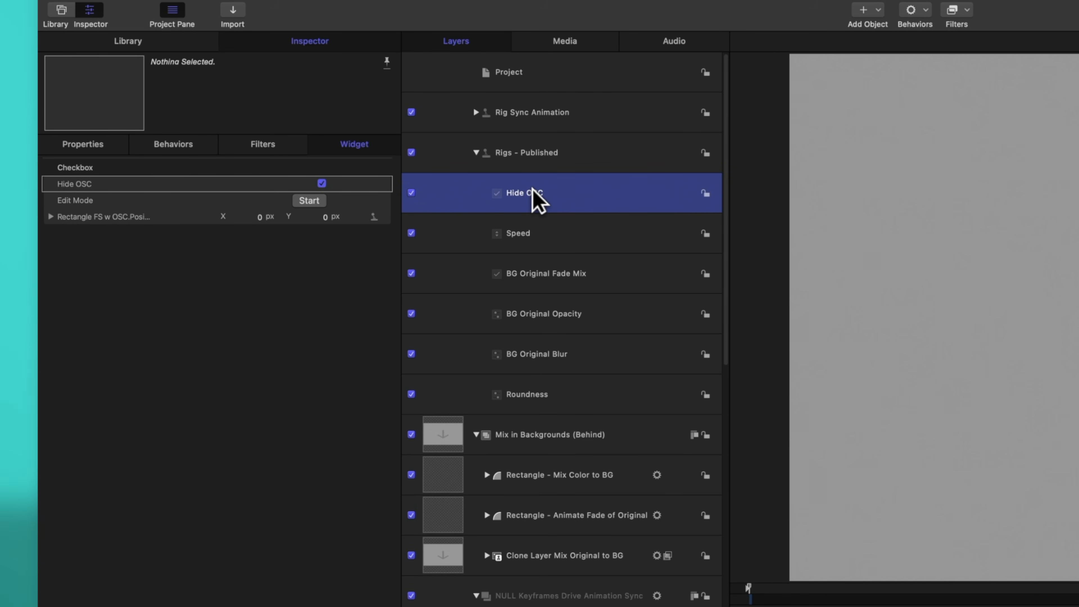
{"action": "left_click", "coordinate": [386, 184]}
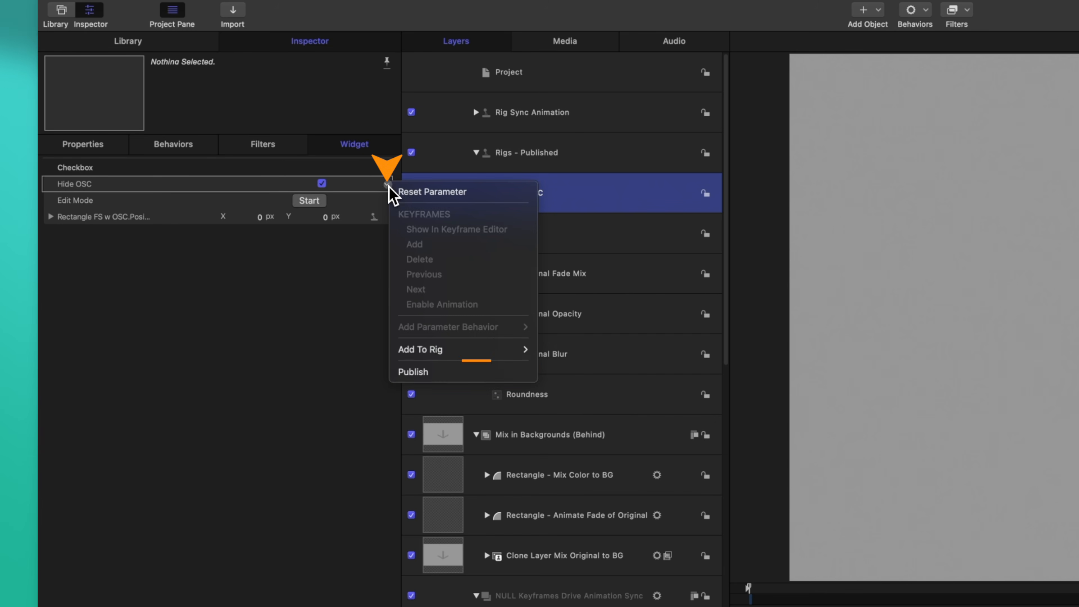
{"action": "left_click", "coordinate": [410, 371]}
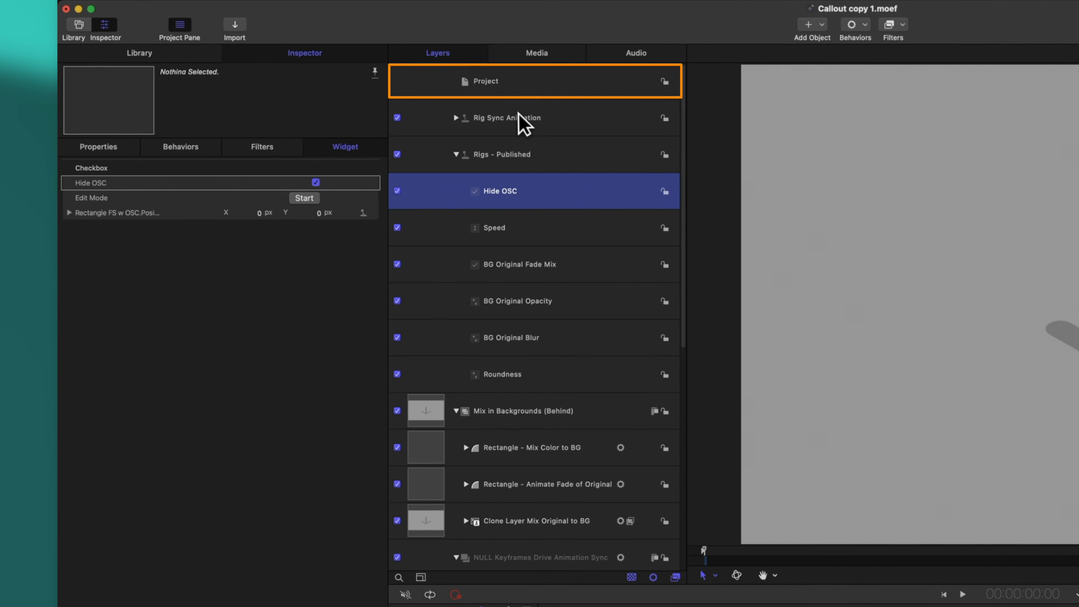
In the project's published parameters, move Stroke Type and Gradient together between Outline Width and Outline Offset, and set Stroke Type to Color
{"action": "left_click", "coordinate": [508, 93]}
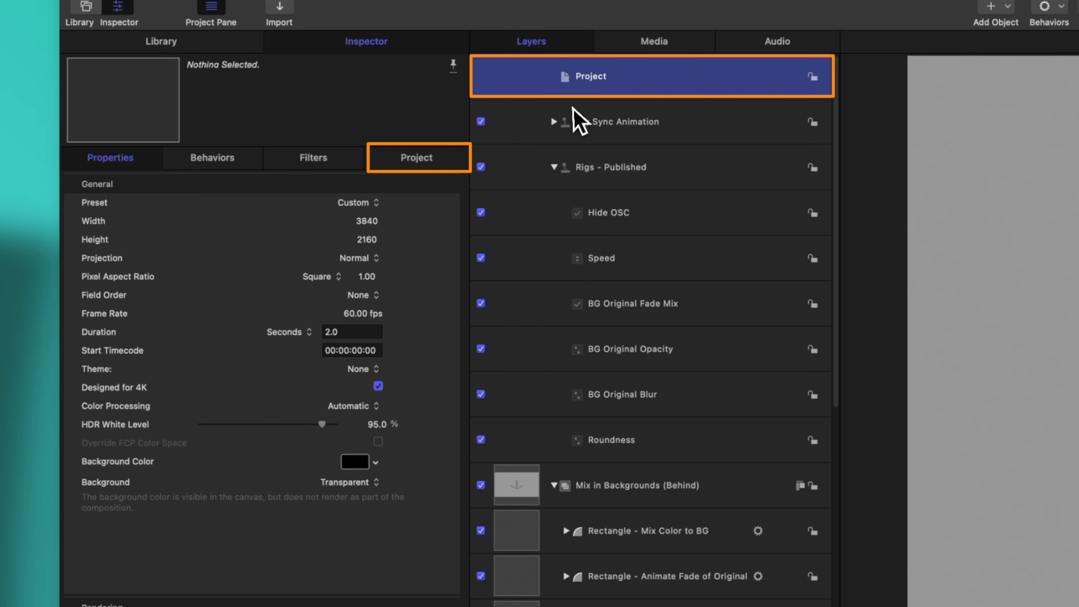
{"action": "left_click", "coordinate": [379, 146]}
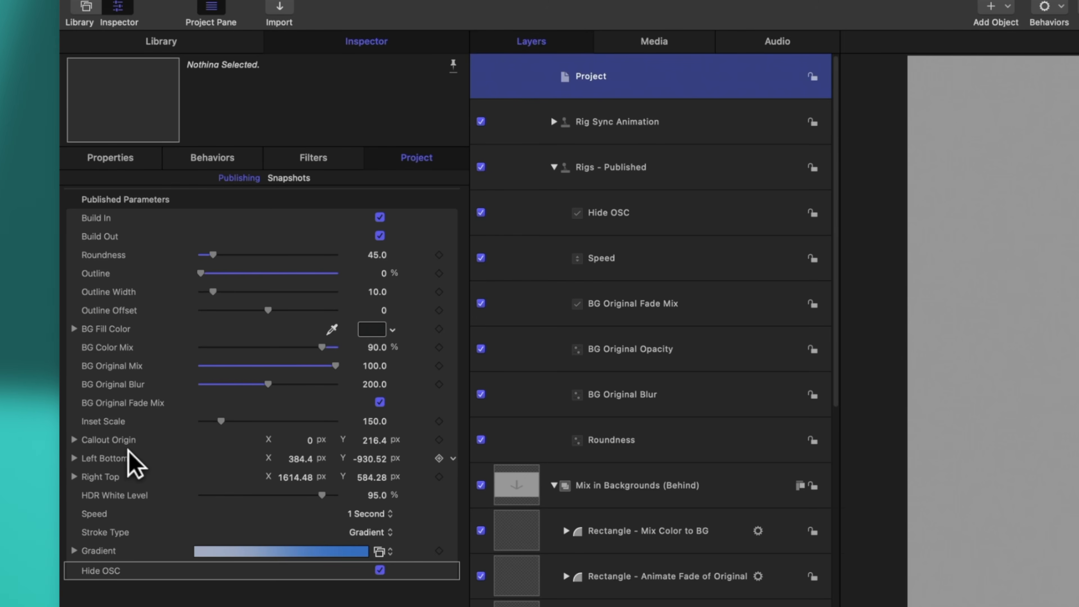
{"action": "left_click", "coordinate": [114, 533]}
{"action": "left_click", "coordinate": [129, 555], "text": "shift"}
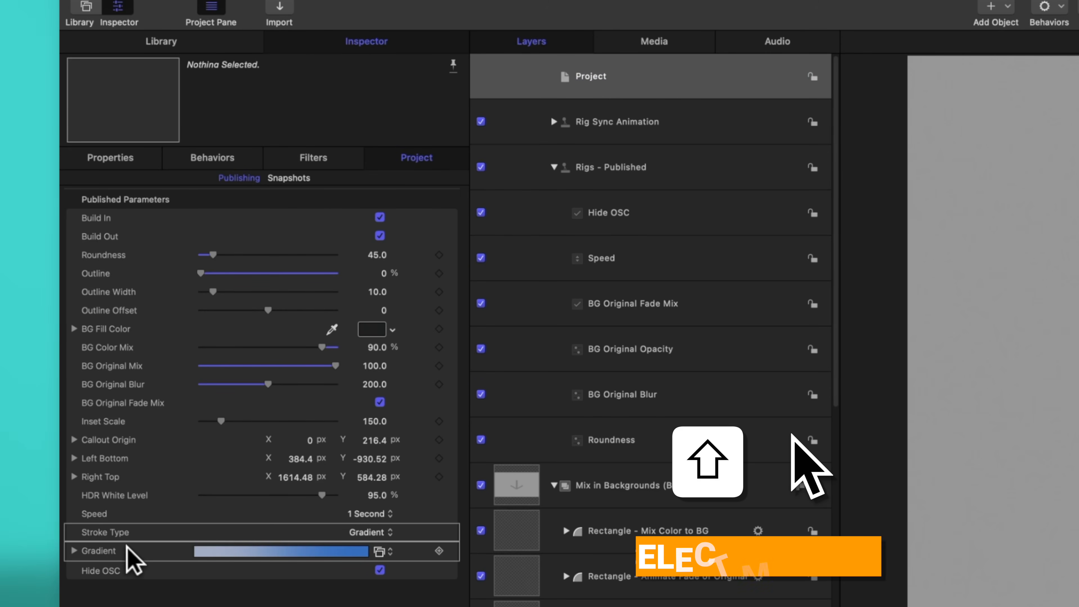
{"action": "mouse_move", "coordinate": [122, 549]}
{"action": "left_mouse_down"}
{"action": "mouse_move", "coordinate": [140, 313]}
{"action": "mouse_move", "coordinate": [141, 329]}
{"action": "left_mouse_up"}
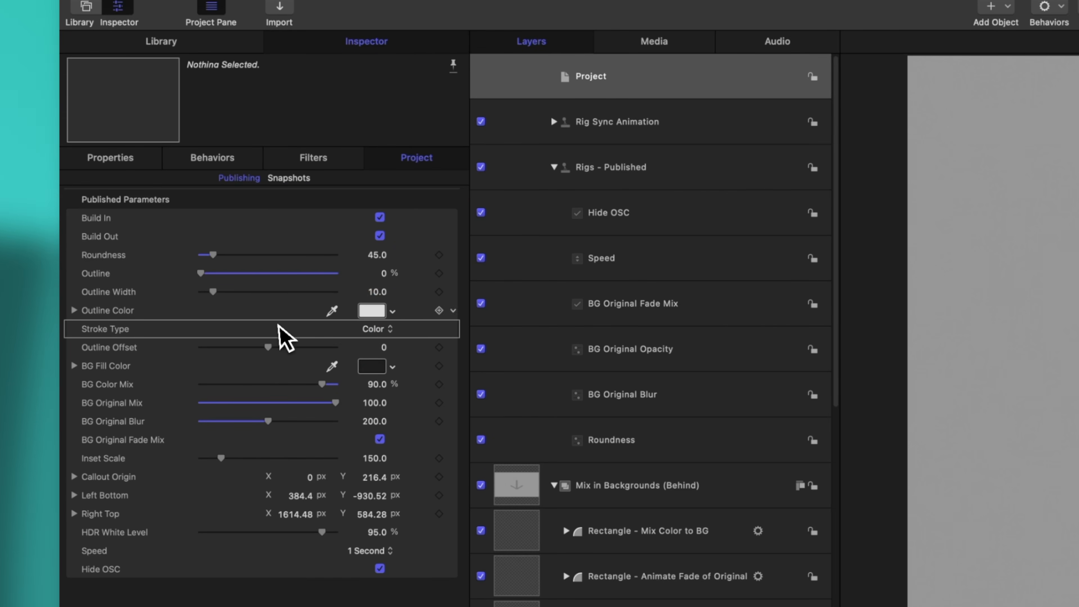
Reorder the published parameters so Stroke Type sits above Outline Color and Speed sits directly below Build Out
{"action": "left_click", "coordinate": [178, 316]}
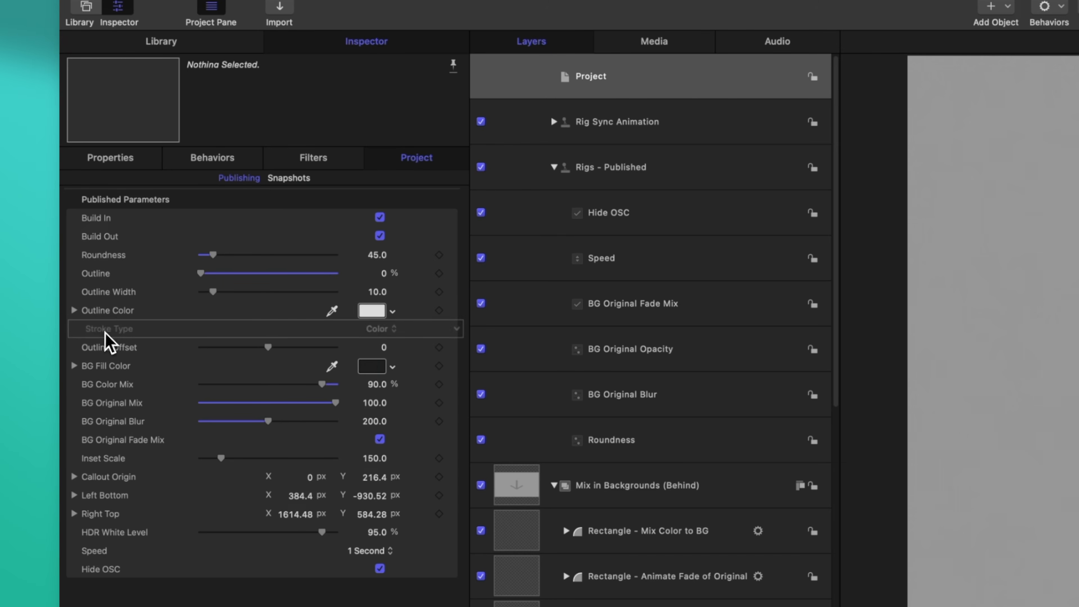
{"action": "left_click_drag", "start_coordinate": [109, 342], "coordinate": [119, 333]}
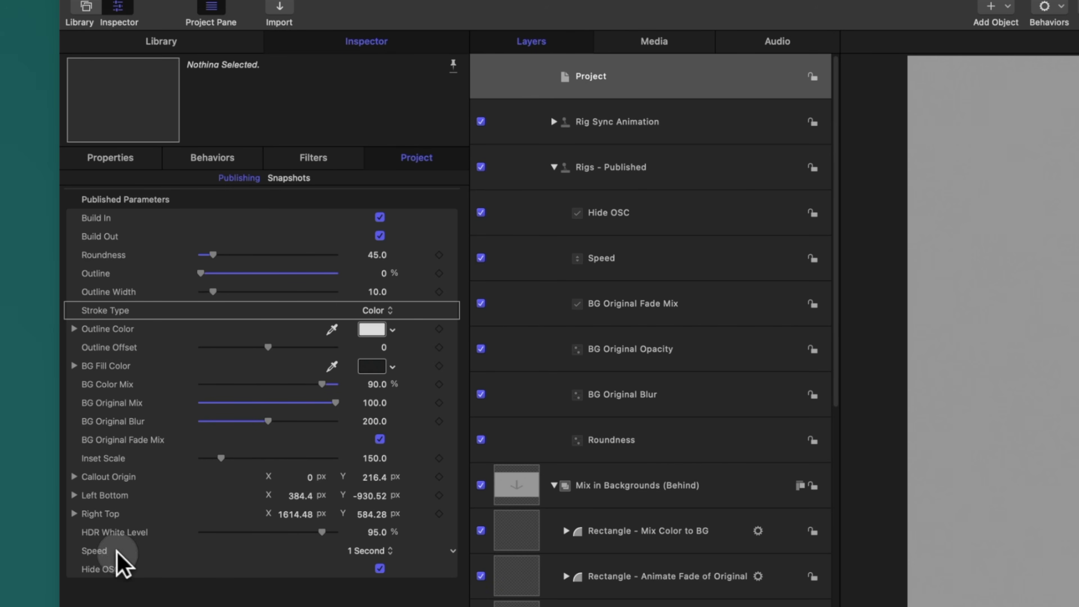
{"action": "left_click_drag", "start_coordinate": [127, 548], "coordinate": [121, 253]}
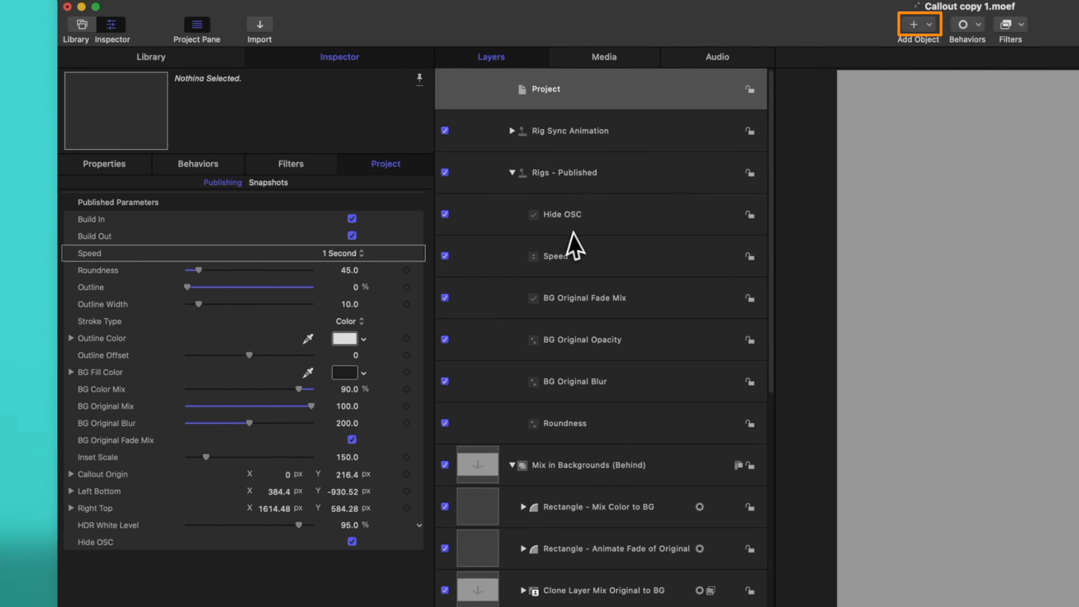
Add a new rig to the project and name it Spacers
{"action": "left_click", "coordinate": [826, 45]}
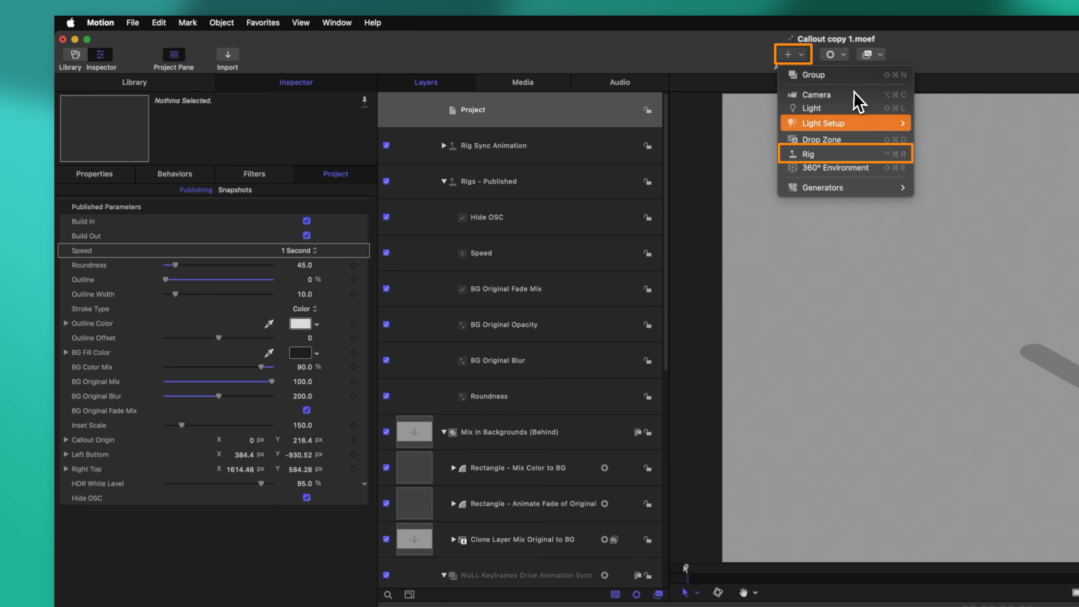
{"action": "left_click", "coordinate": [852, 153]}
{"action": "double_click", "coordinate": [467, 145]}
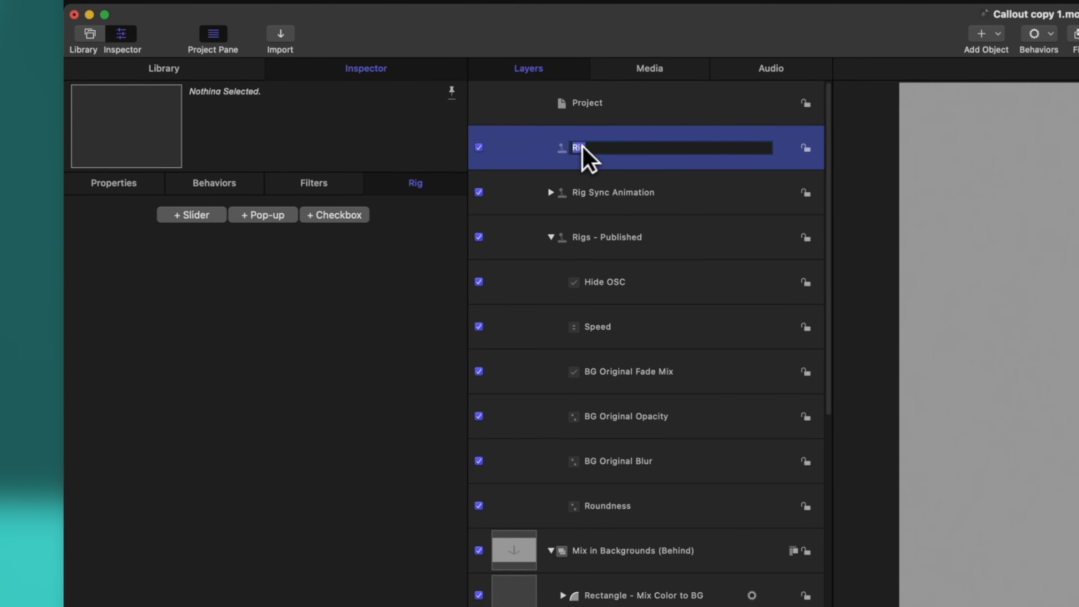
{"action": "type", "text": "Spacers"}
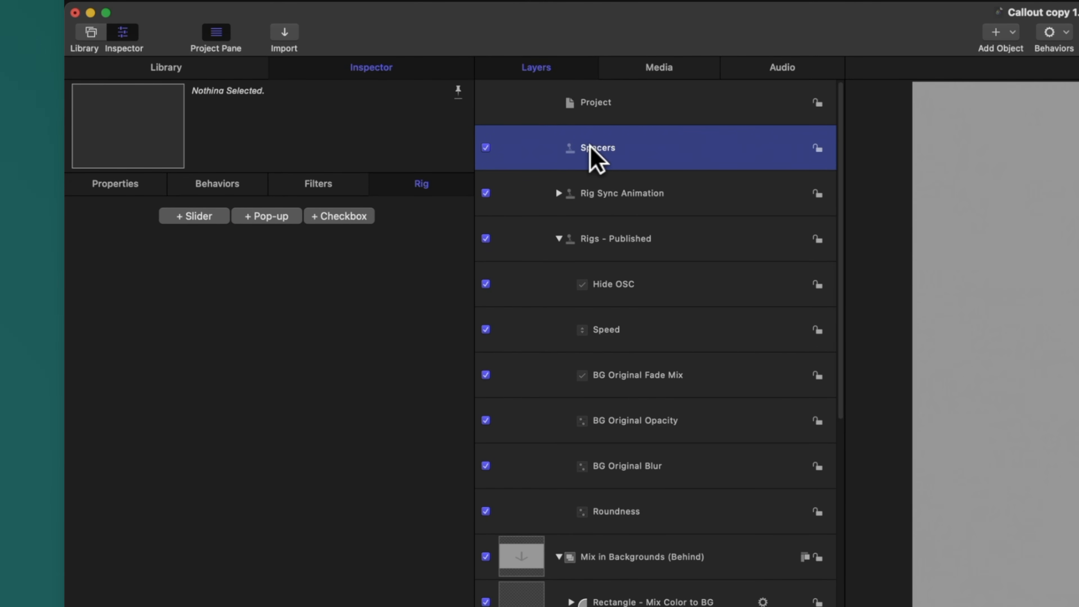
Add four pop-up widgets to the Spacers rig
{"action": "left_click", "coordinate": [282, 219]}
{"action": "left_click", "coordinate": [282, 218]}
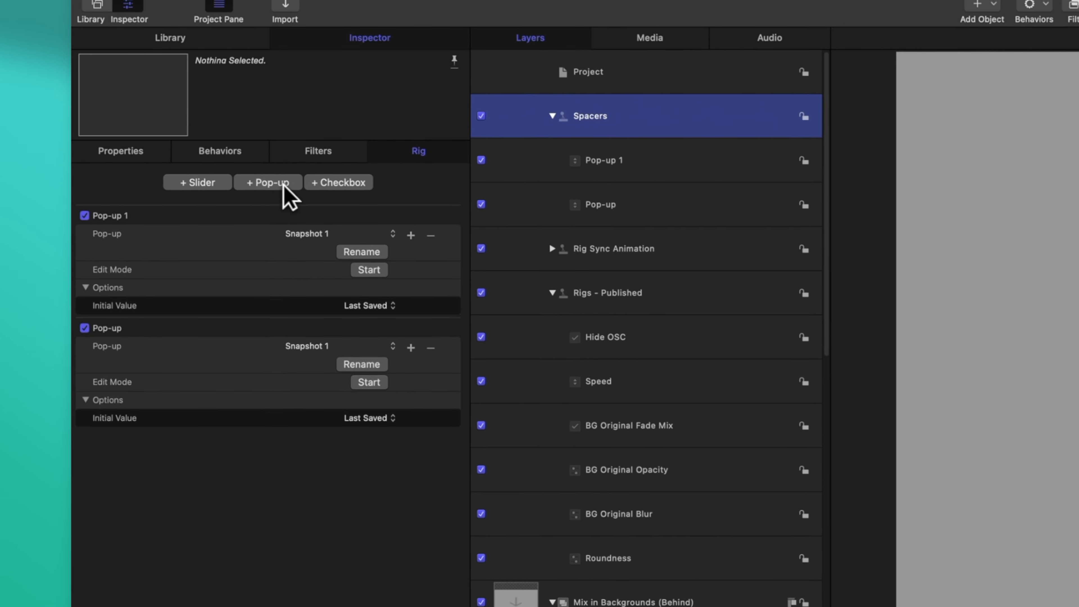
{"action": "left_click", "coordinate": [282, 219]}
{"action": "left_click", "coordinate": [282, 219]}
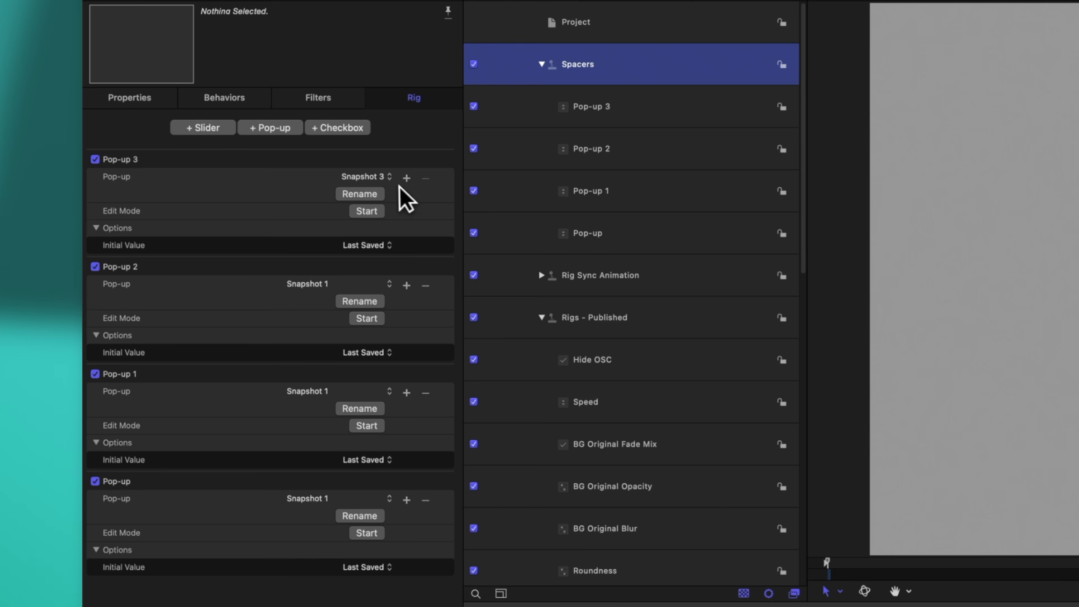
Reduce each of the four Spacers pop-ups to a single snapshot and give that snapshot a blank name
{"action": "left_click", "coordinate": [361, 195]}
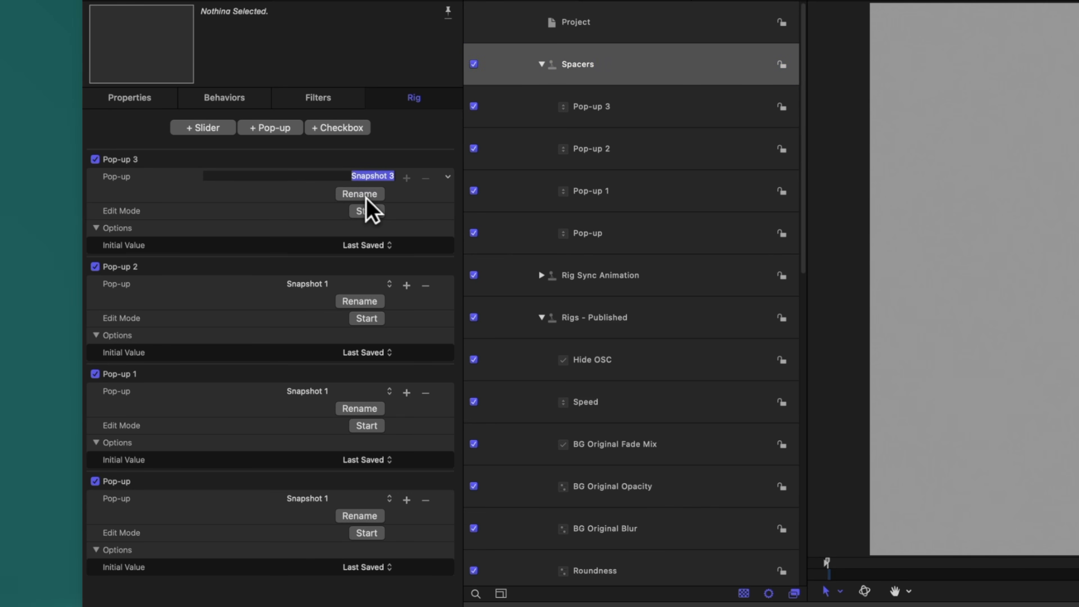
{"action": "key", "text": "Return"}
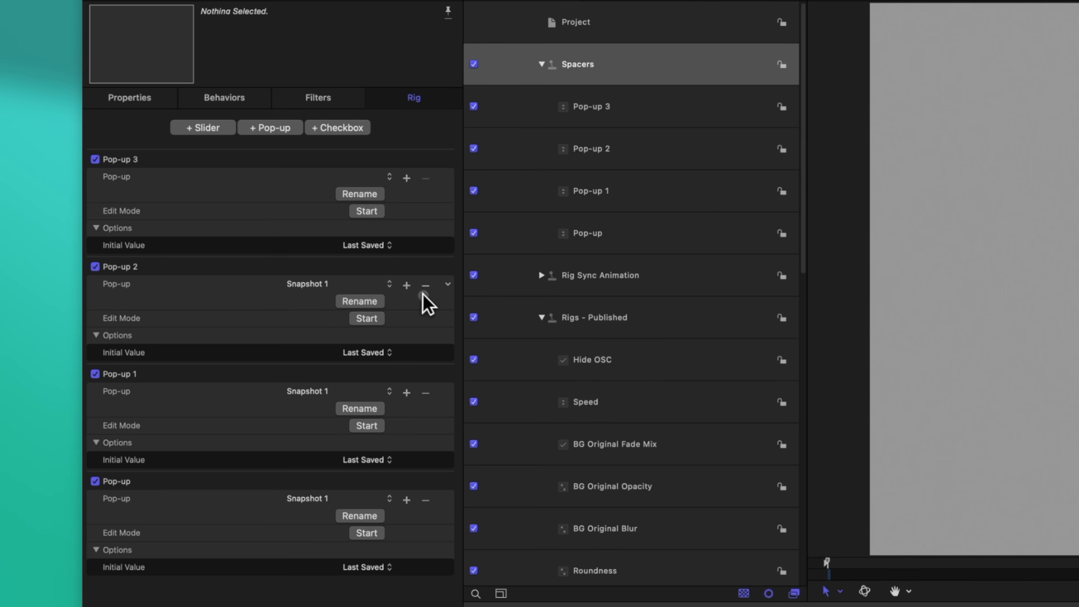
{"action": "left_click", "coordinate": [360, 301]}
{"action": "key", "text": "BackSpace"}
{"action": "key", "text": "Return"}
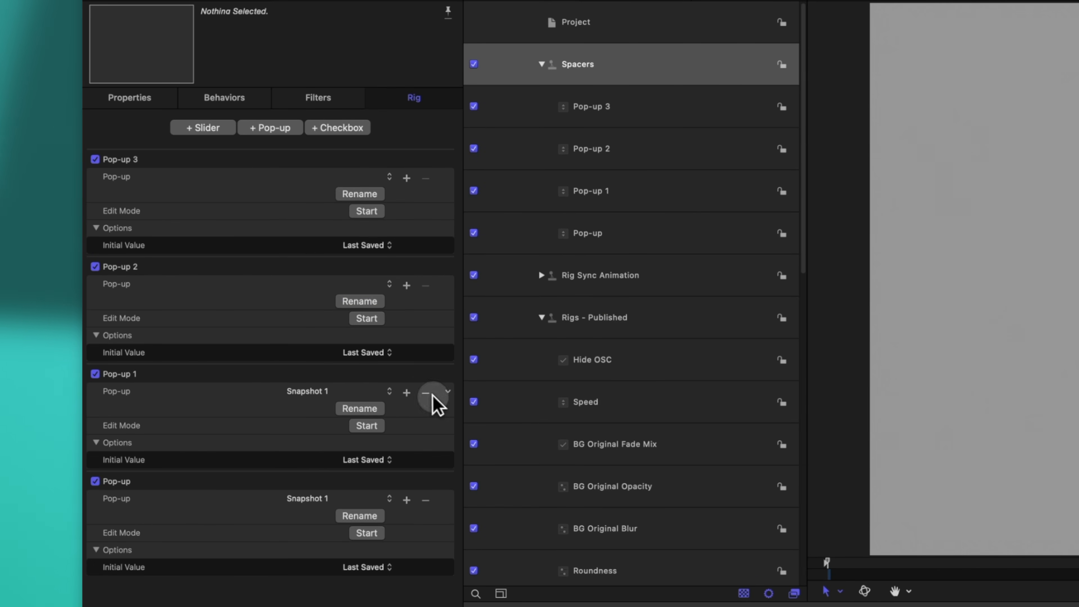
{"action": "left_click", "coordinate": [425, 392]}
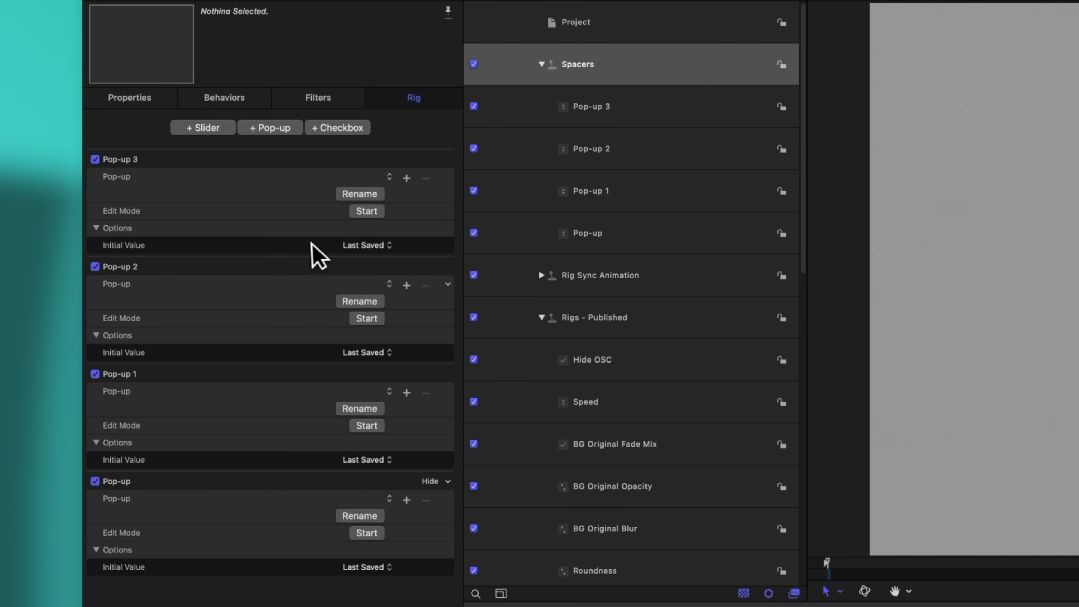
Clear the names of the Pop-up, Pop-up 1 and Pop-up 2 widgets in the Spacers rig
{"action": "left_click", "coordinate": [595, 240]}
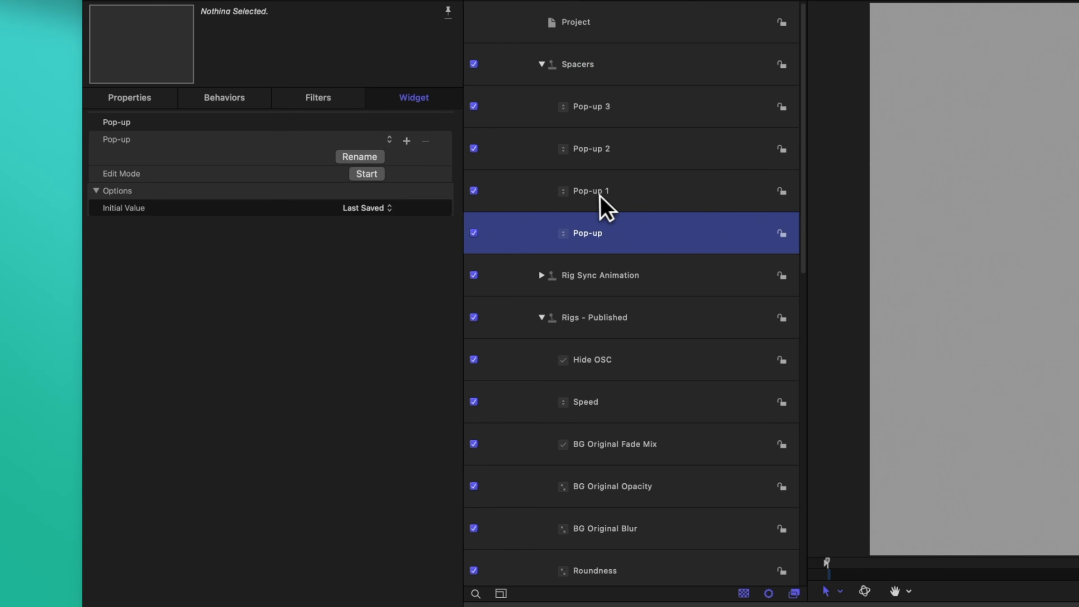
{"action": "double_click", "coordinate": [595, 234]}
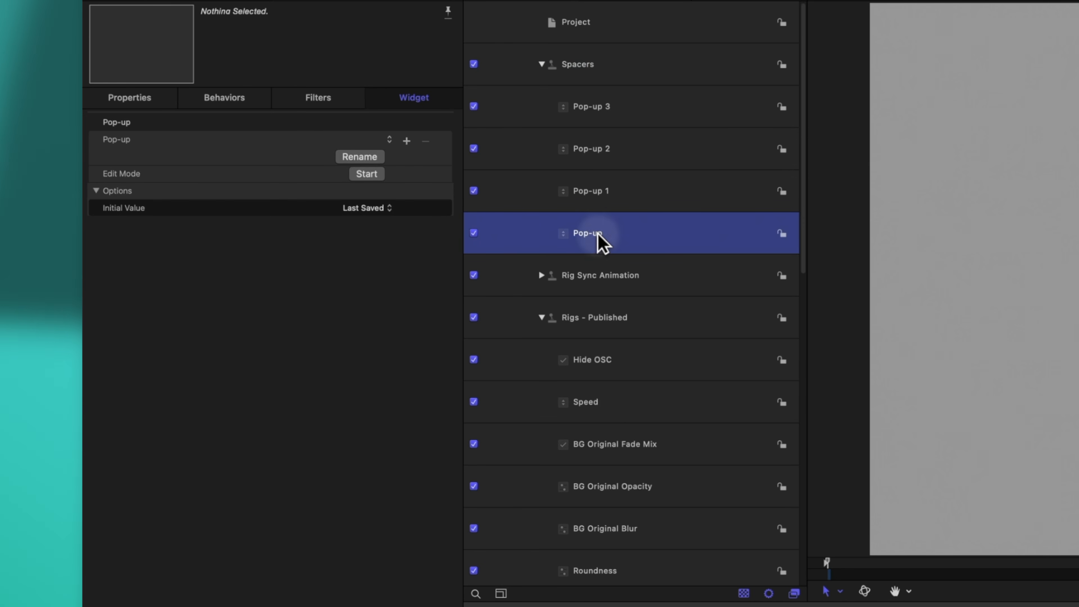
{"action": "key", "text": "super+a"}
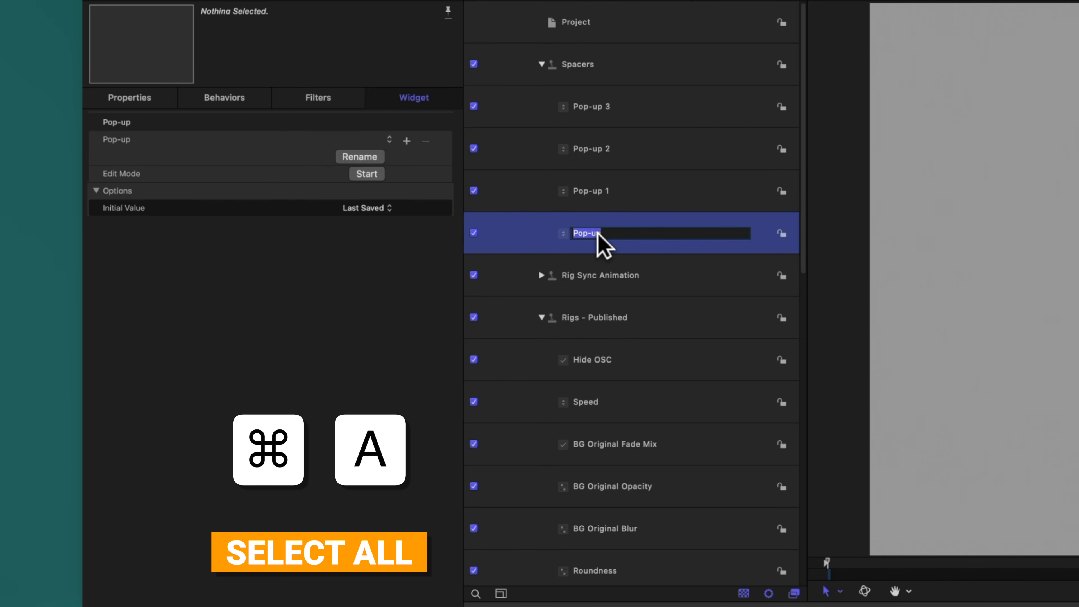
{"action": "key", "text": "BackSpace"}
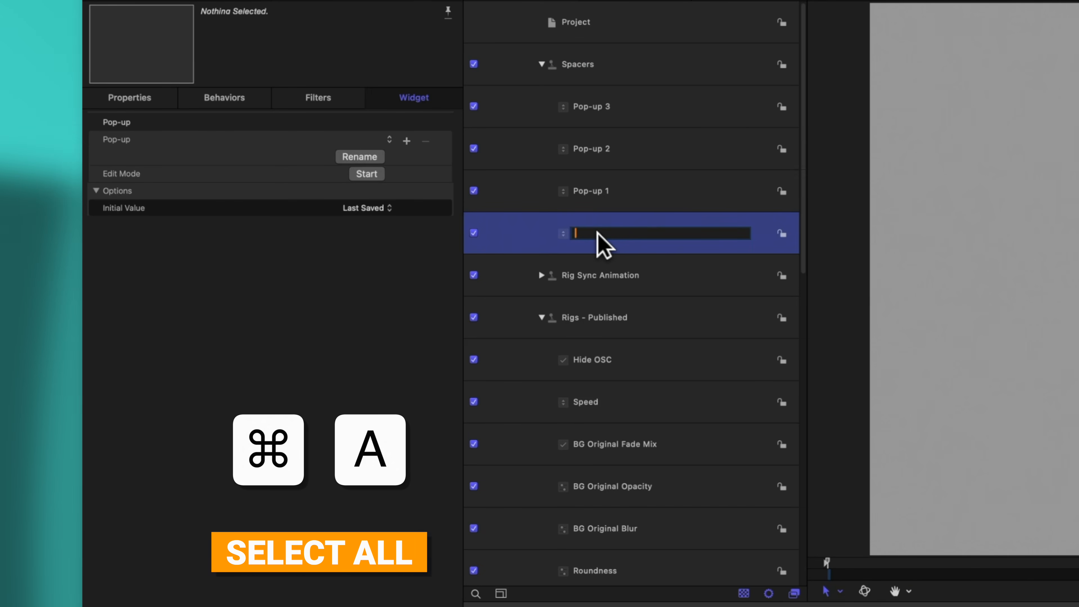
{"action": "key", "text": "Return"}
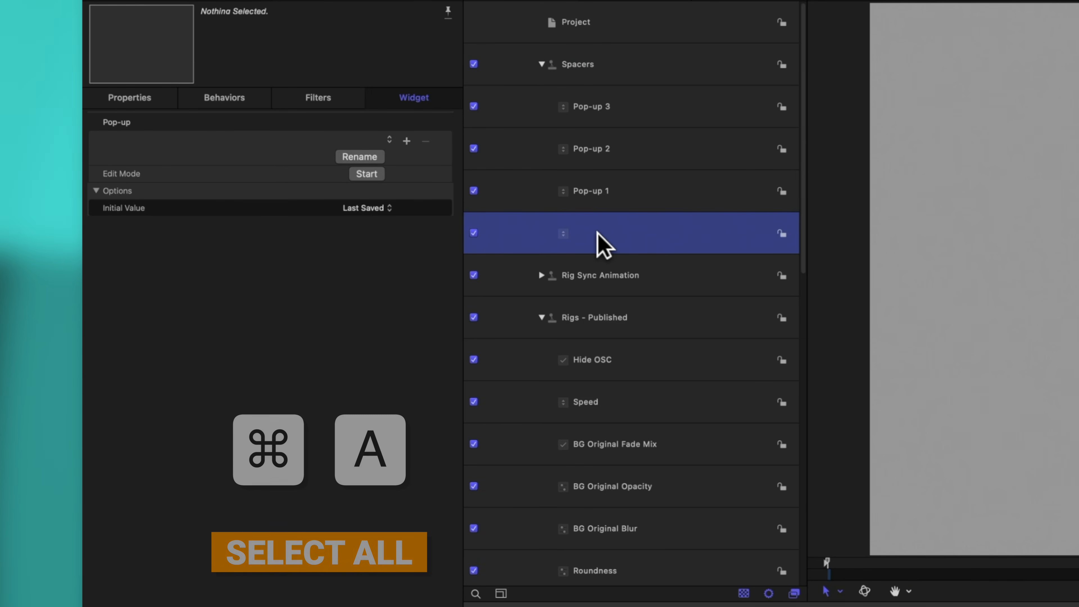
{"action": "double_click", "coordinate": [597, 190]}
{"action": "double_click", "coordinate": [601, 151]}
{"action": "key", "text": "BackSpace"}
{"action": "key", "text": "Return"}
Clear the Pop-up 3 widget's name and publish all four blank pop-ups of the Spacers rig
{"action": "key", "text": "Up"}
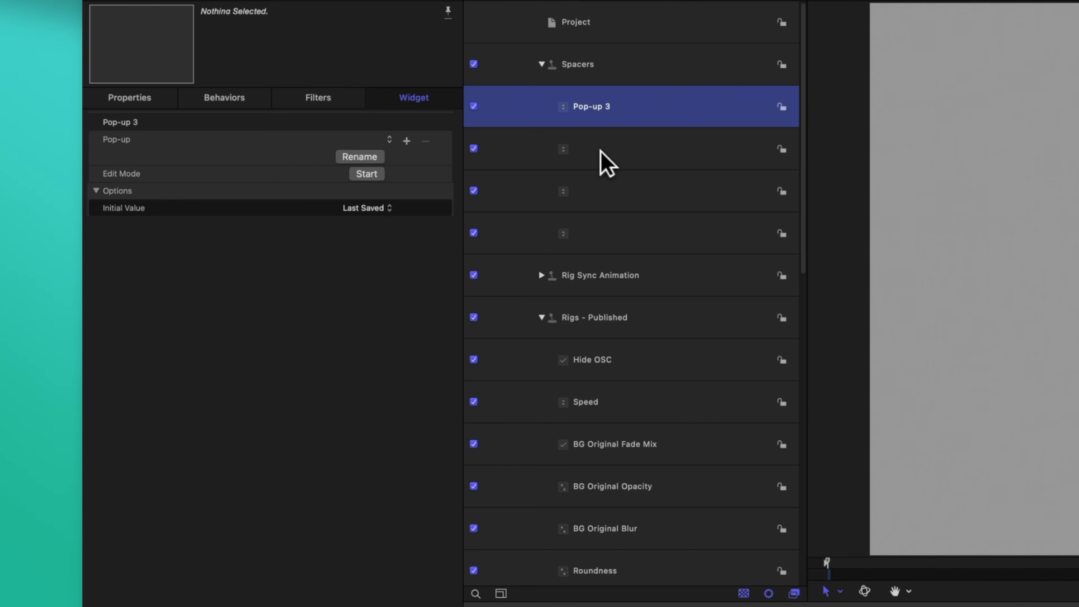
{"action": "key", "text": "Return"}
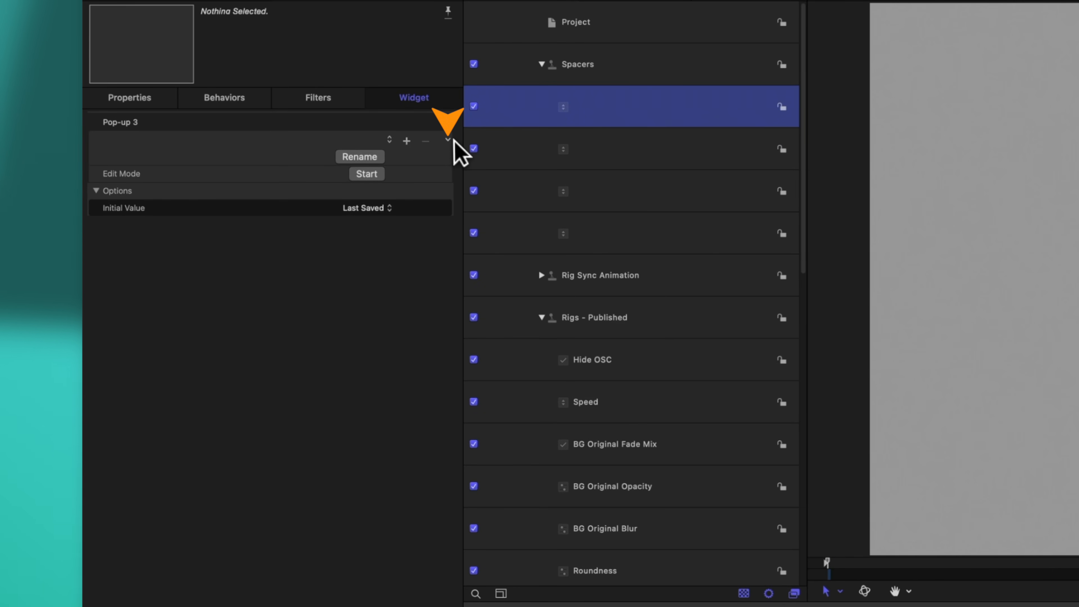
{"action": "left_click", "coordinate": [448, 141]}
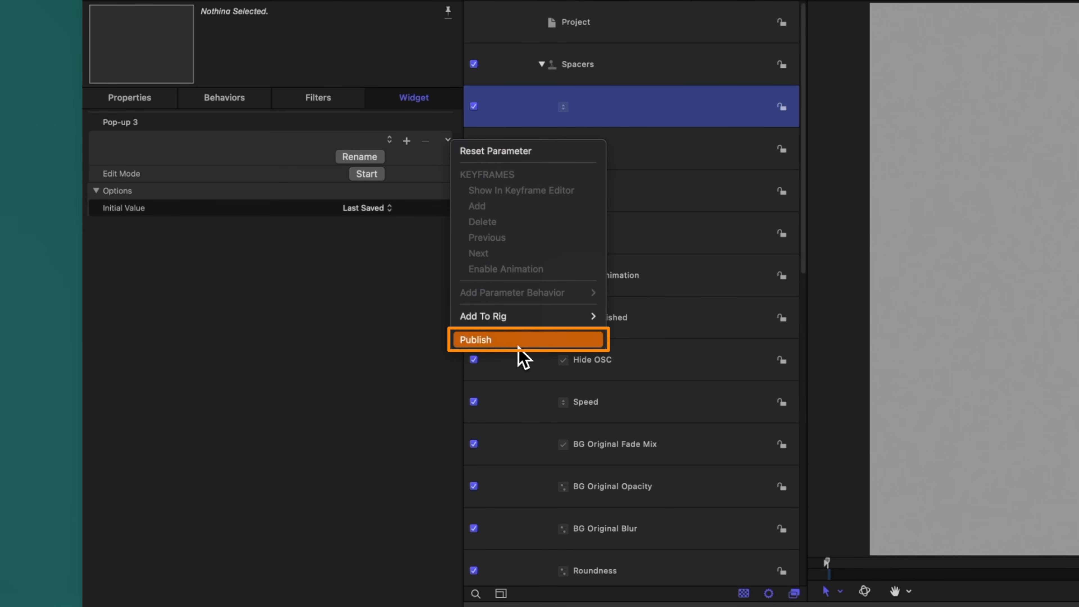
{"action": "left_click", "coordinate": [518, 340]}
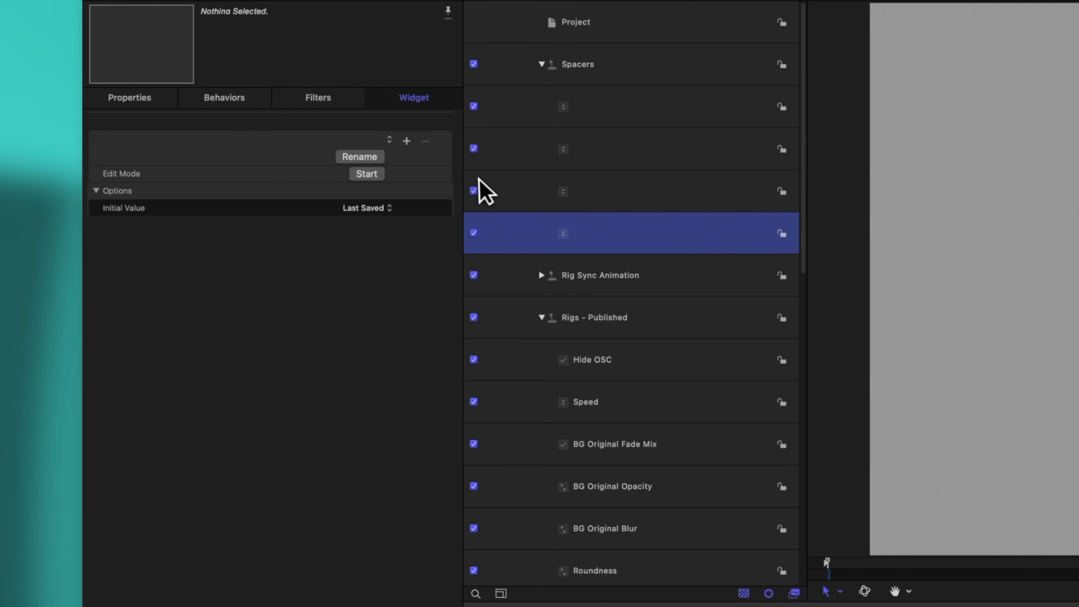
In the project's published parameters, place the blank spacers below Speed, Outline Offset, BG Original Fade Mix and Right Top
{"action": "left_click", "coordinate": [633, 23]}
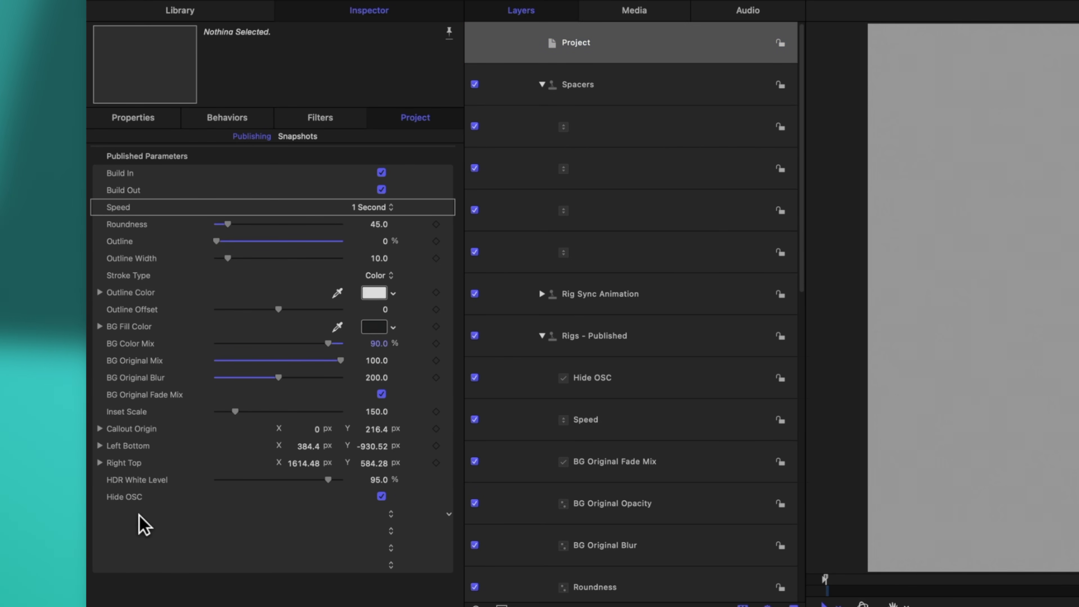
{"action": "left_click_drag", "start_coordinate": [138, 514], "coordinate": [139, 233]}
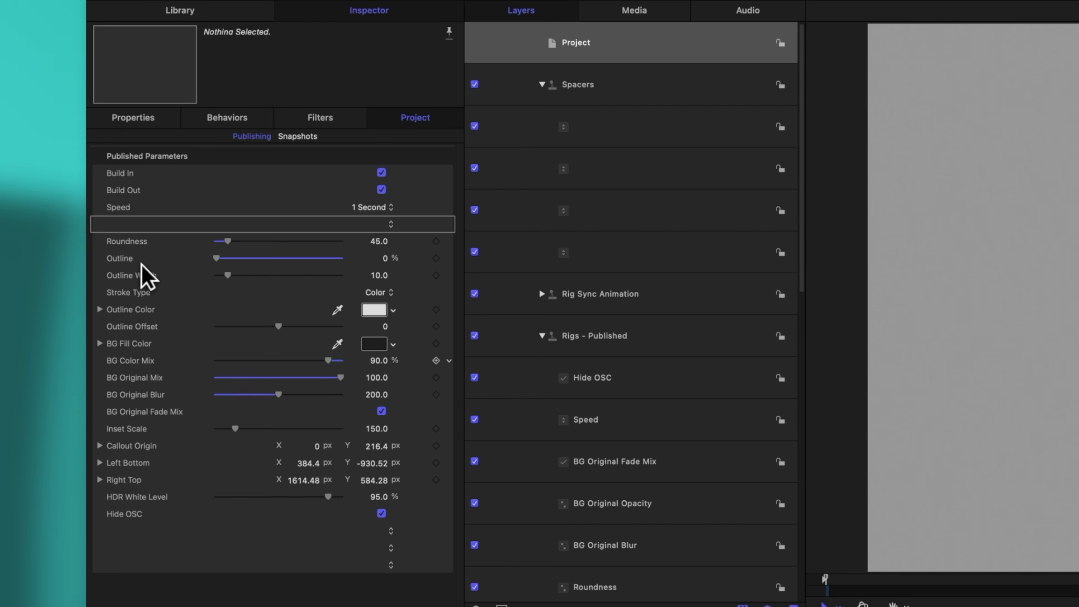
{"action": "left_click_drag", "start_coordinate": [147, 529], "coordinate": [161, 446]}
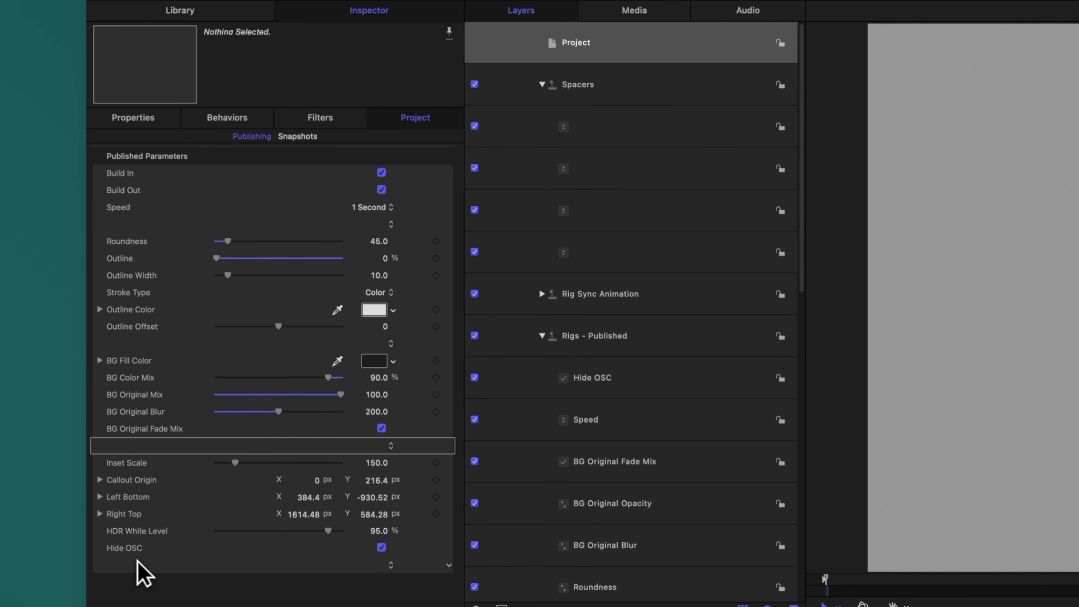
{"action": "left_click_drag", "start_coordinate": [138, 553], "coordinate": [138, 531]}
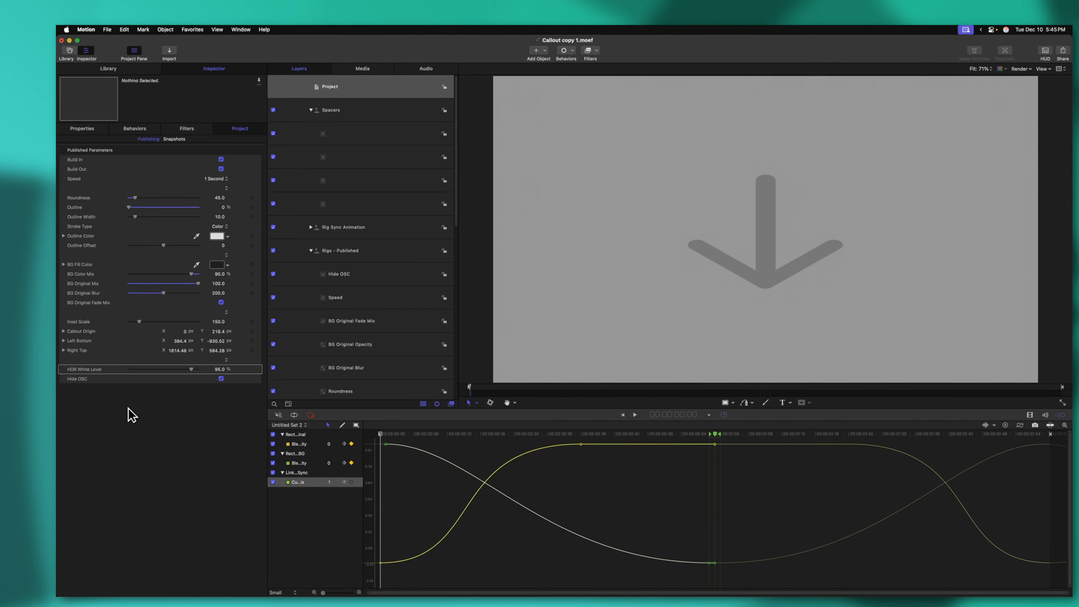
Save the callout effect project and convert it to a Final Cut Pro title with Effect Source as the title source
{"action": "key", "text": "super+s"}
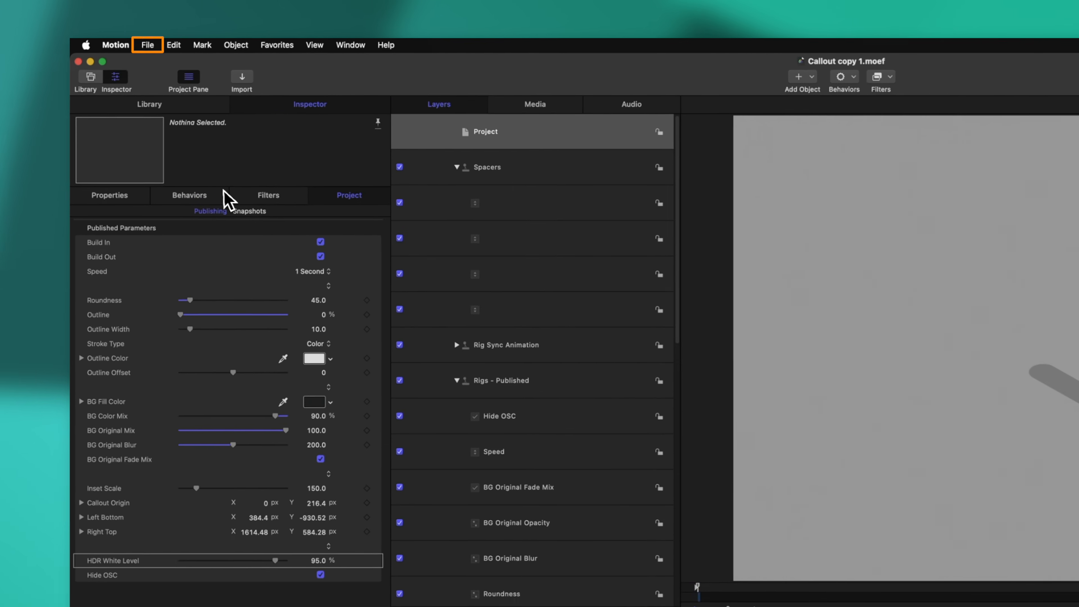
{"action": "left_click", "coordinate": [167, 50]}
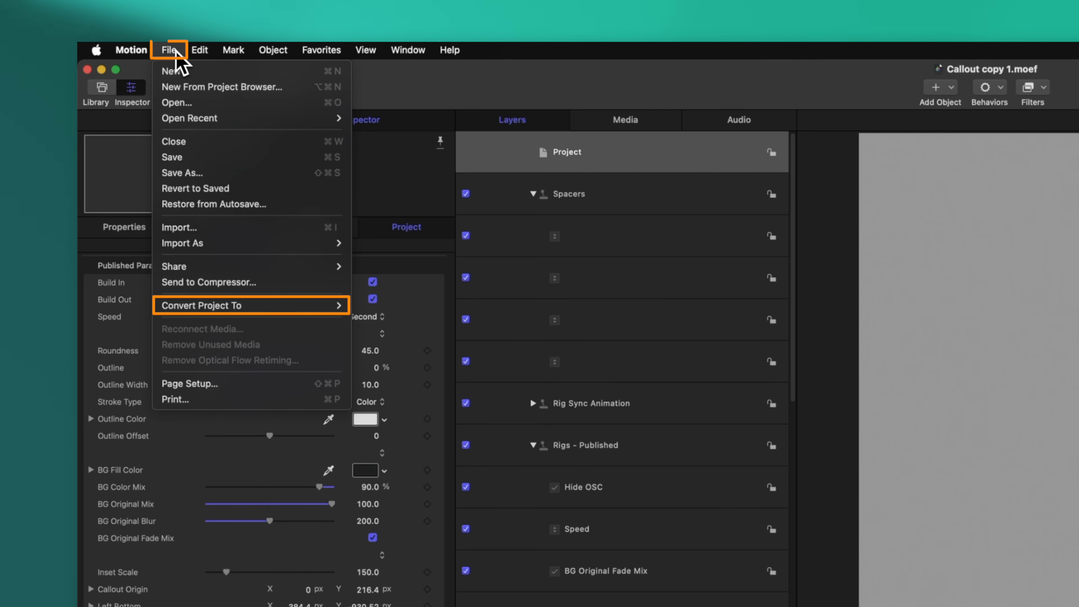
{"action": "mouse_move", "coordinate": [241, 306]}
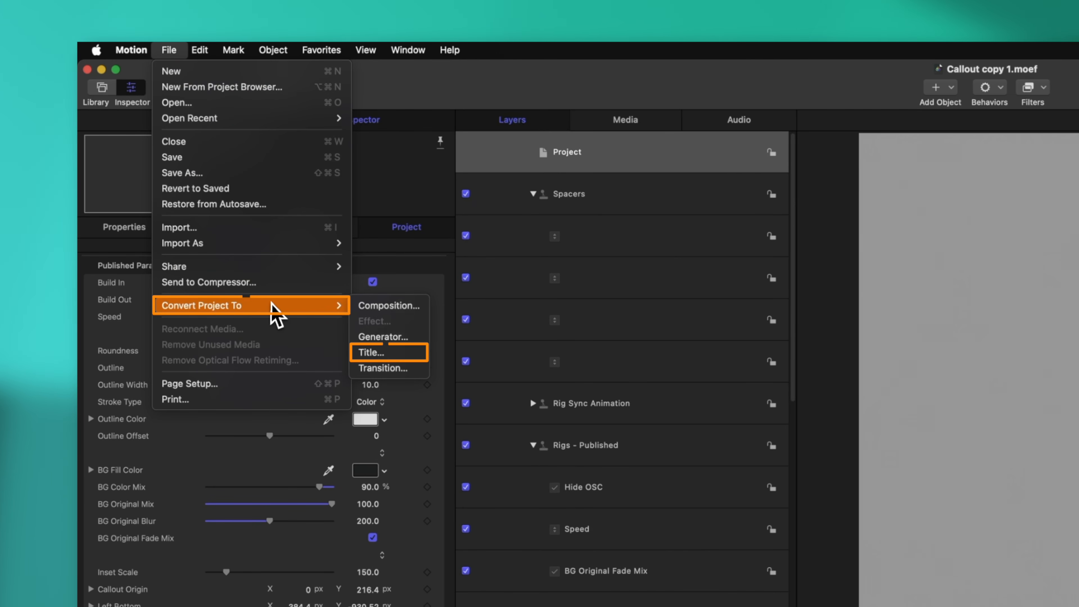
{"action": "left_click", "coordinate": [384, 352]}
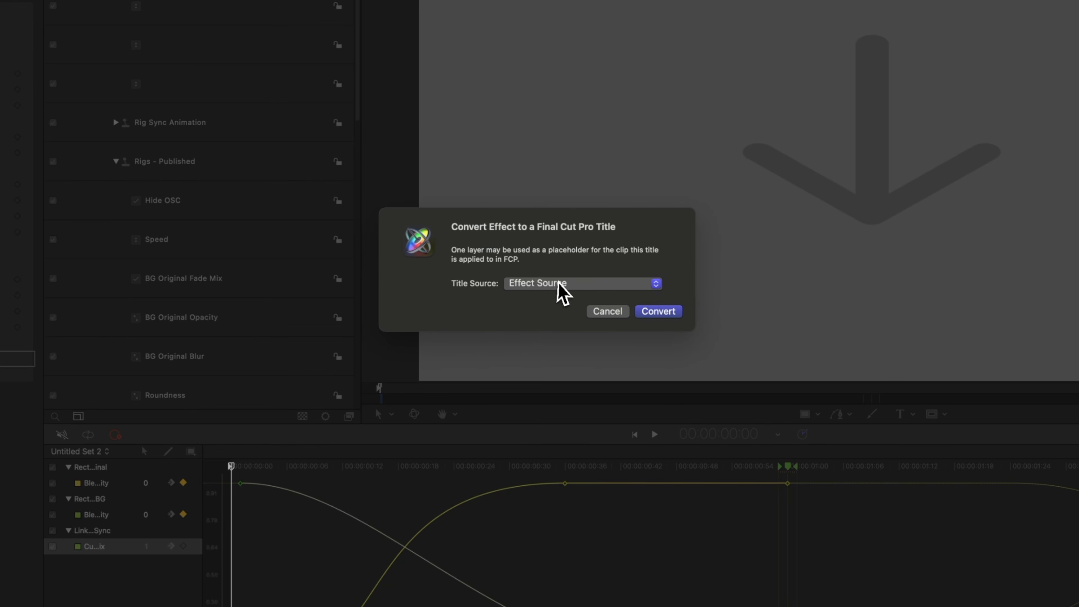
{"action": "left_click", "coordinate": [656, 314]}
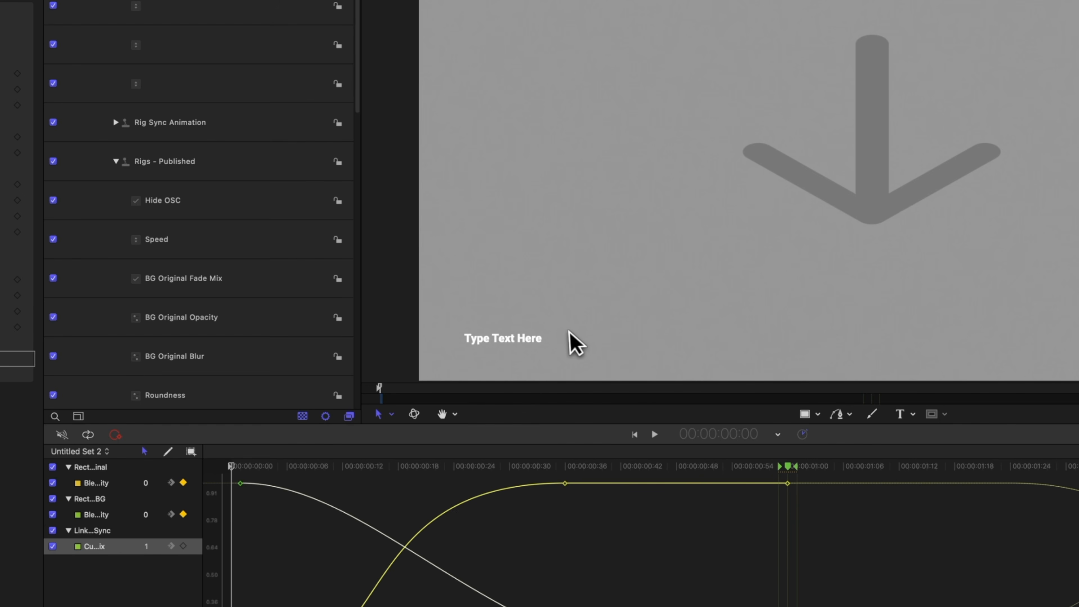
Delete the placeholder text "Type Text Here" that was added to the converted title
{"action": "left_click", "coordinate": [519, 341]}
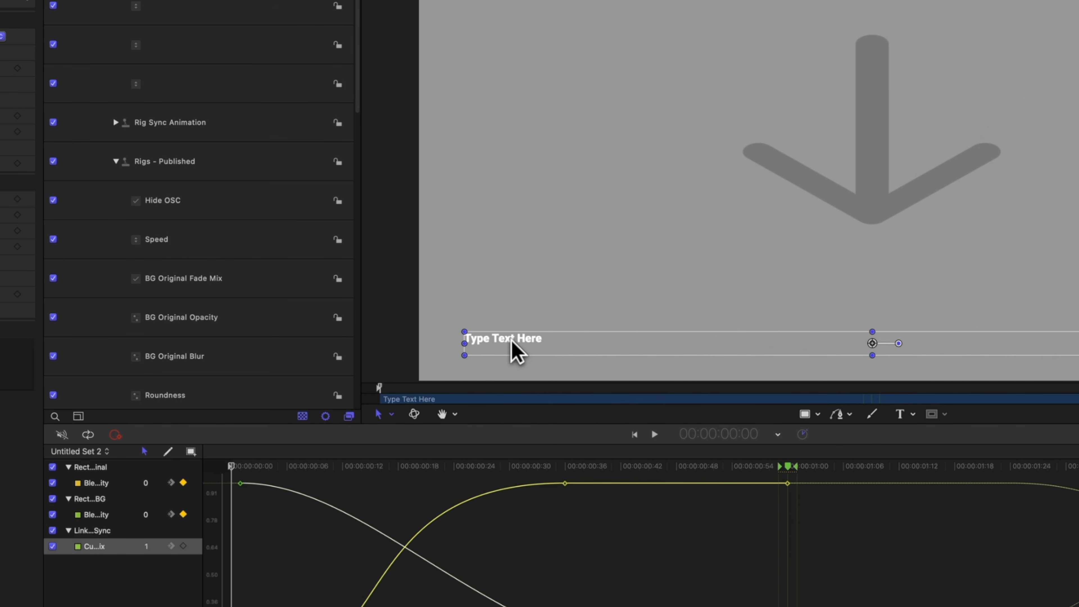
{"action": "key", "text": "Delete"}
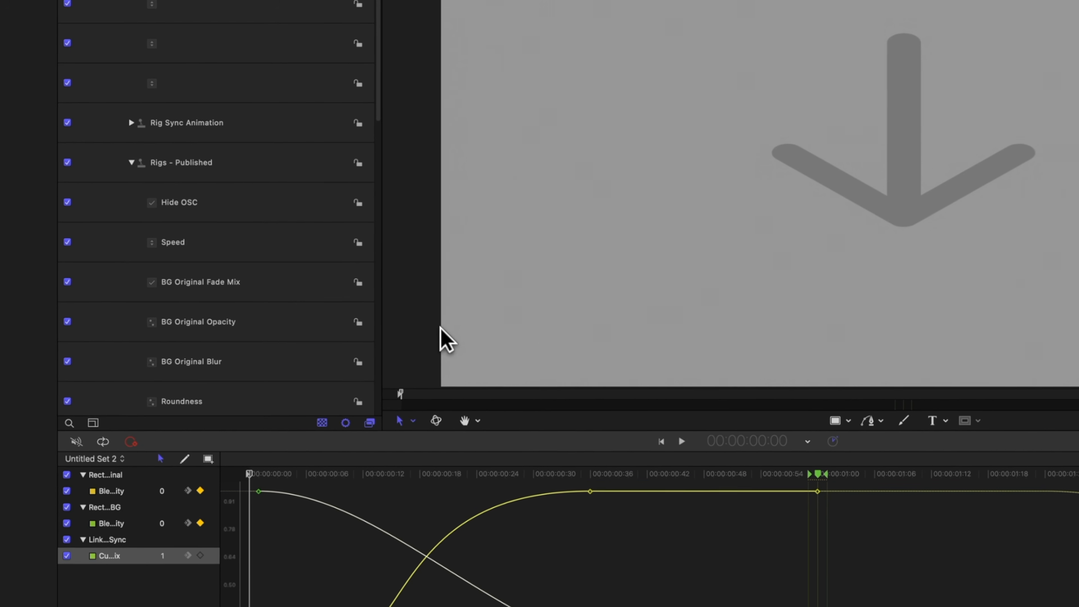
Expand the Source Group to reveal Title Background, turn the group on and scrub the early frames to check the preview
{"action": "scroll", "coordinate": [250, 183], "scroll_direction": "down", "scroll_amount": 10}
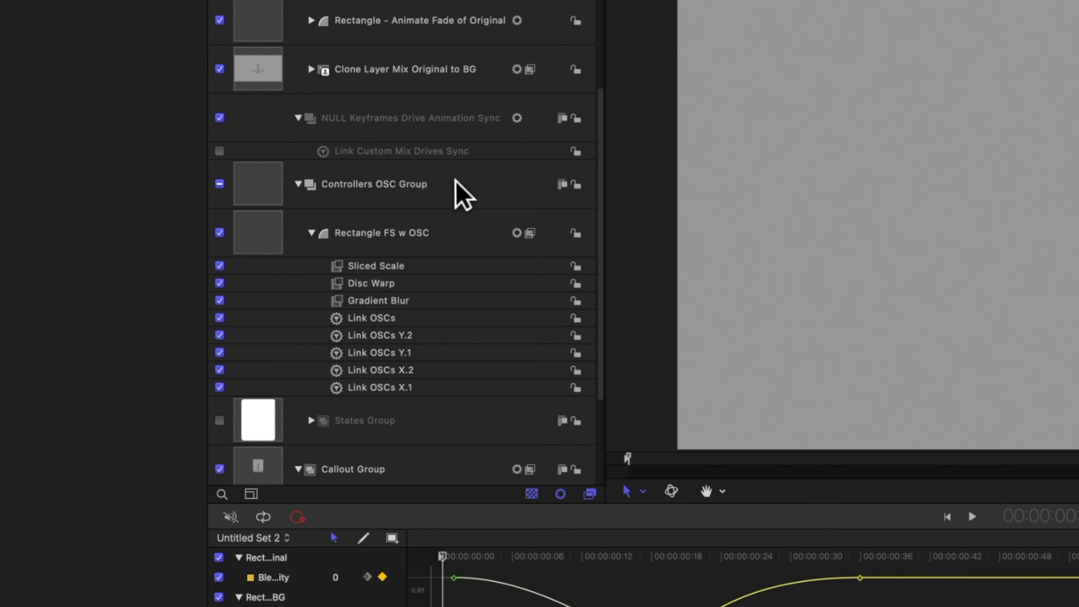
{"action": "scroll", "coordinate": [454, 181], "scroll_direction": "down", "scroll_amount": 5}
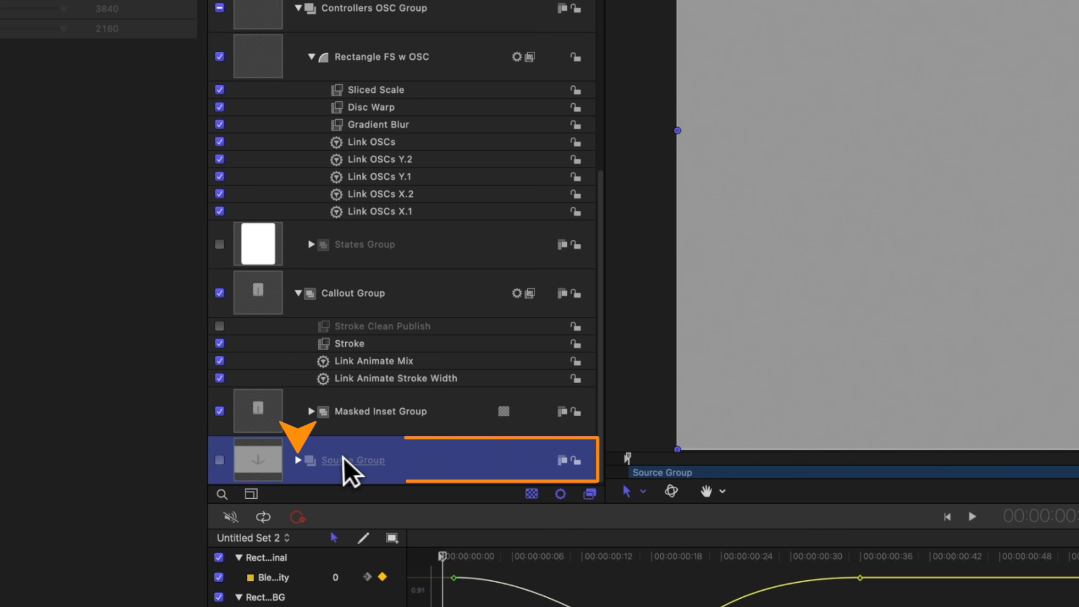
{"action": "left_click", "coordinate": [298, 460]}
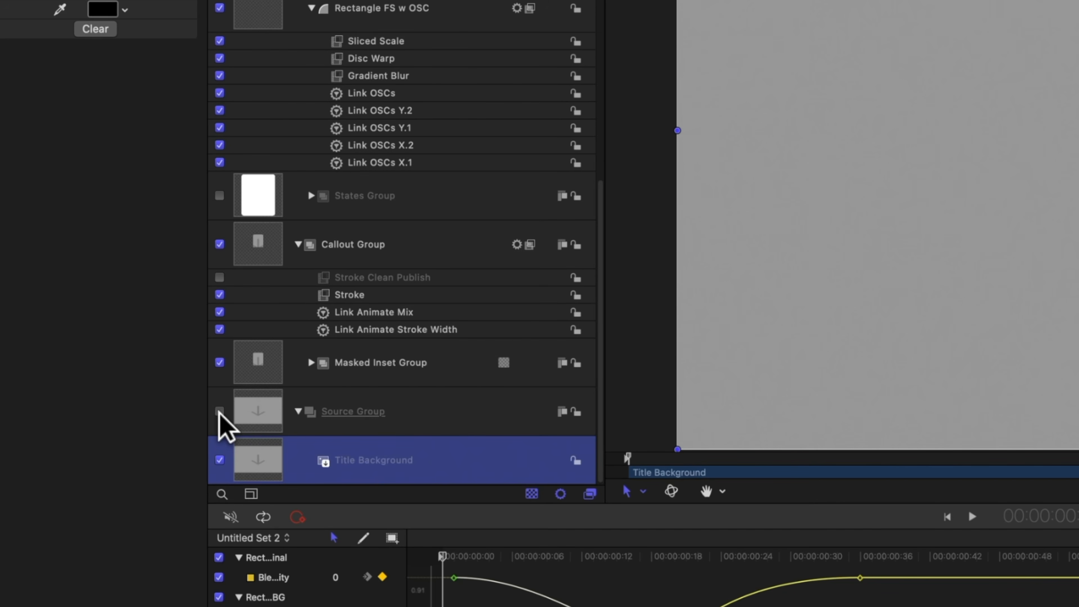
{"action": "left_click", "coordinate": [219, 411]}
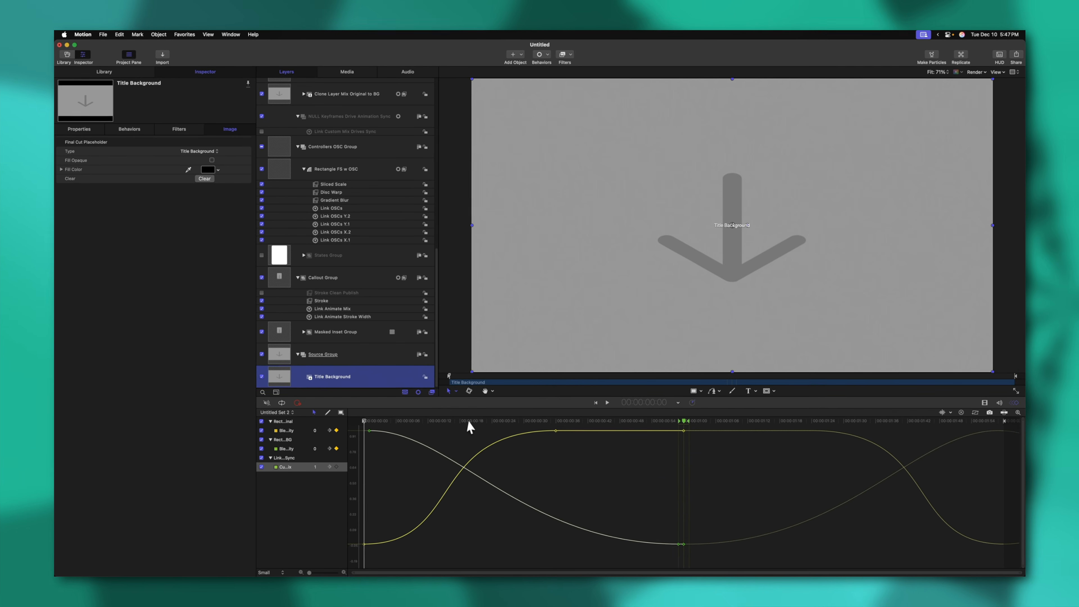
{"action": "left_click_drag", "start_coordinate": [469, 425], "coordinate": [394, 382]}
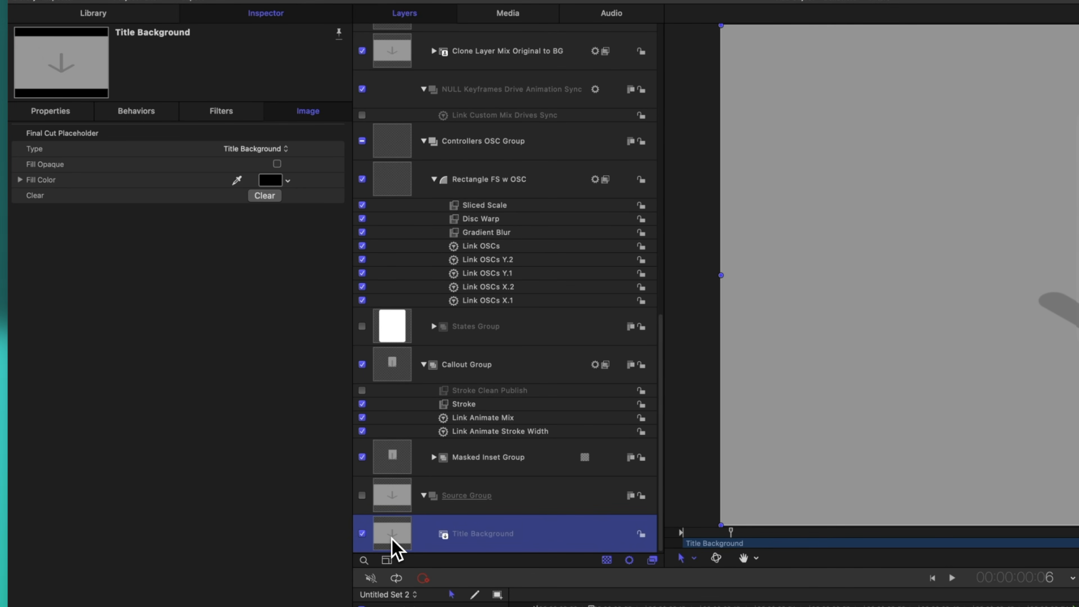
Move Title Background into the Mix in Backgrounds (Behind) group, beneath Clone Layer Mix Original to BG, and scrub to check the animation
{"action": "mouse_move", "coordinate": [474, 135]}
{"action": "left_mouse_down"}
{"action": "mouse_move", "coordinate": [405, 66]}
{"action": "mouse_move", "coordinate": [395, 86]}
{"action": "mouse_move", "coordinate": [376, 77]}
{"action": "left_mouse_up"}
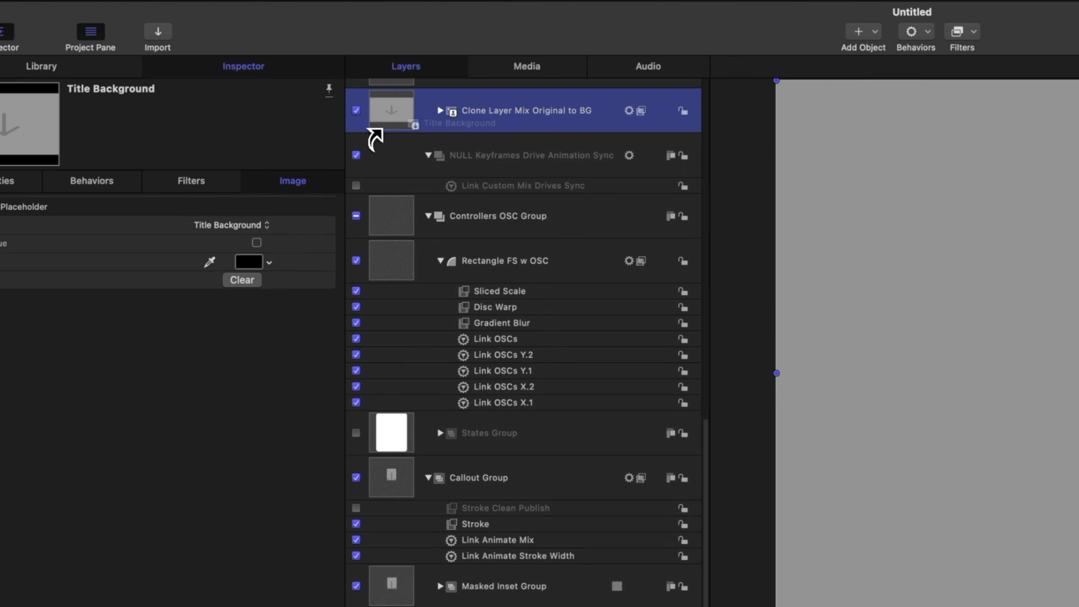
{"action": "mouse_move", "coordinate": [369, 129]}
{"action": "left_mouse_down"}
{"action": "mouse_move", "coordinate": [377, 128]}
{"action": "mouse_move", "coordinate": [388, 237]}
{"action": "mouse_move", "coordinate": [424, 352]}
{"action": "mouse_move", "coordinate": [370, 255]}
{"action": "left_mouse_up"}
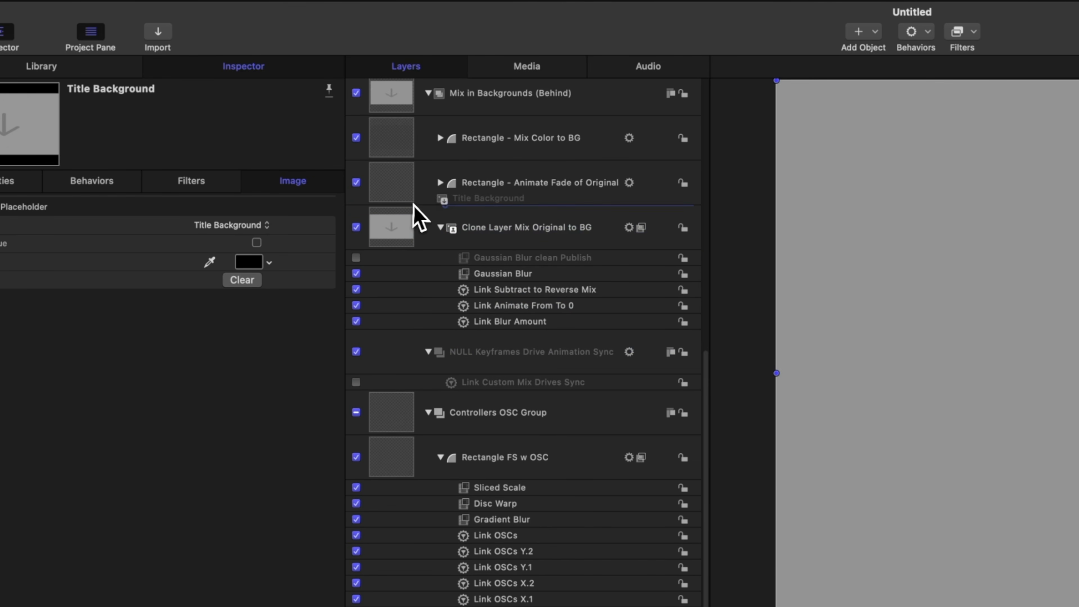
{"action": "left_click_drag", "start_coordinate": [398, 217], "coordinate": [397, 217]}
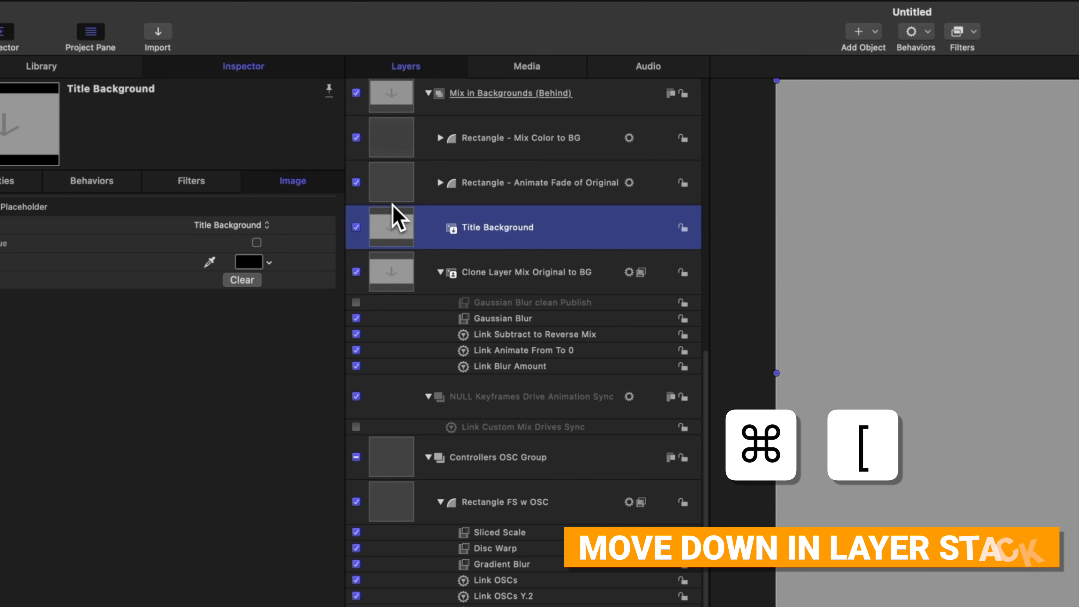
{"action": "key", "text": "super+bracketleft"}
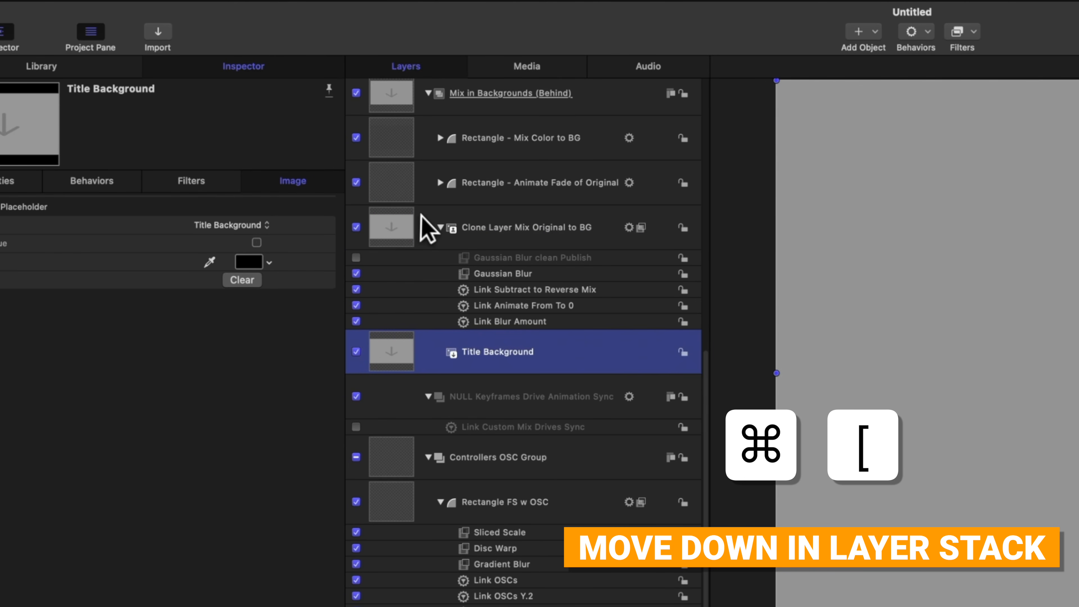
{"action": "left_click", "coordinate": [440, 226]}
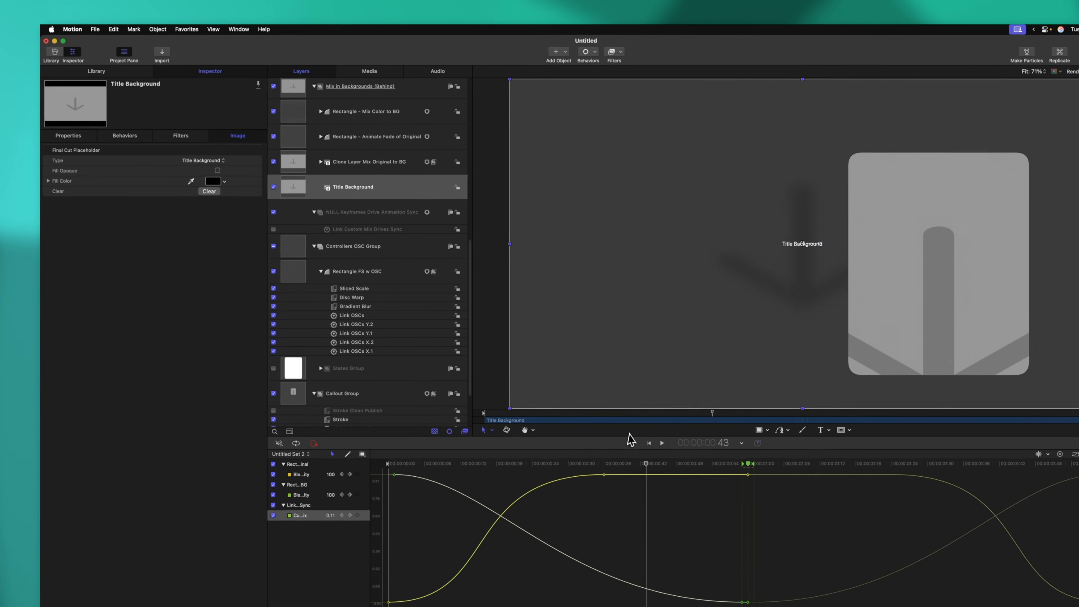
{"action": "left_click_drag", "start_coordinate": [628, 433], "coordinate": [553, 384]}
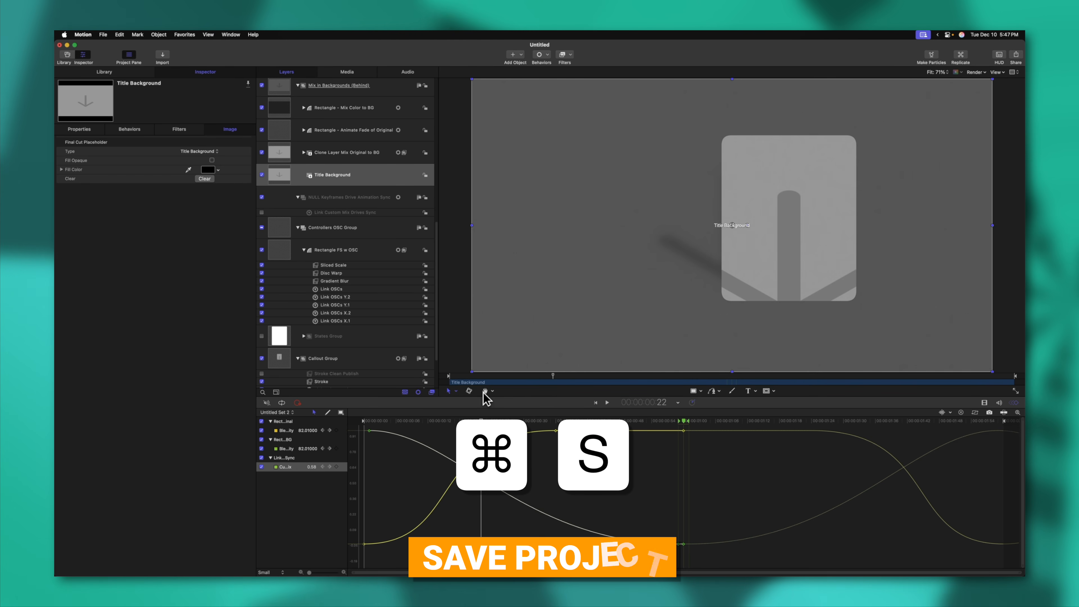
Publish the title template as "Callout +" in the Reframe category, replacing the existing file
{"action": "key", "text": "super+s"}
{"action": "type", "text": "Cal"}
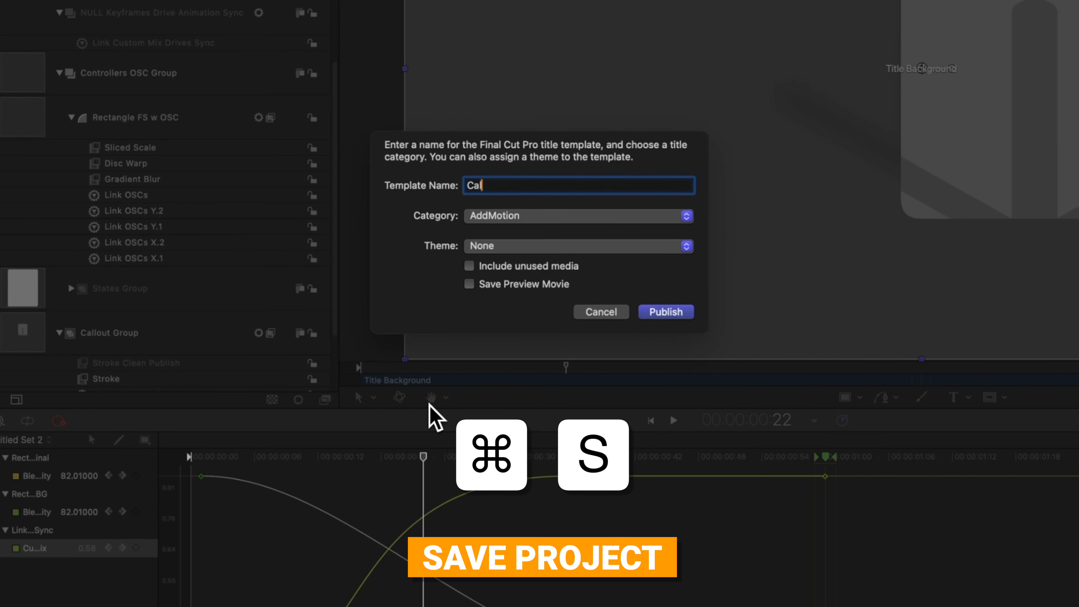
{"action": "type", "text": "lout 4"}
{"action": "left_click", "coordinate": [547, 215]}
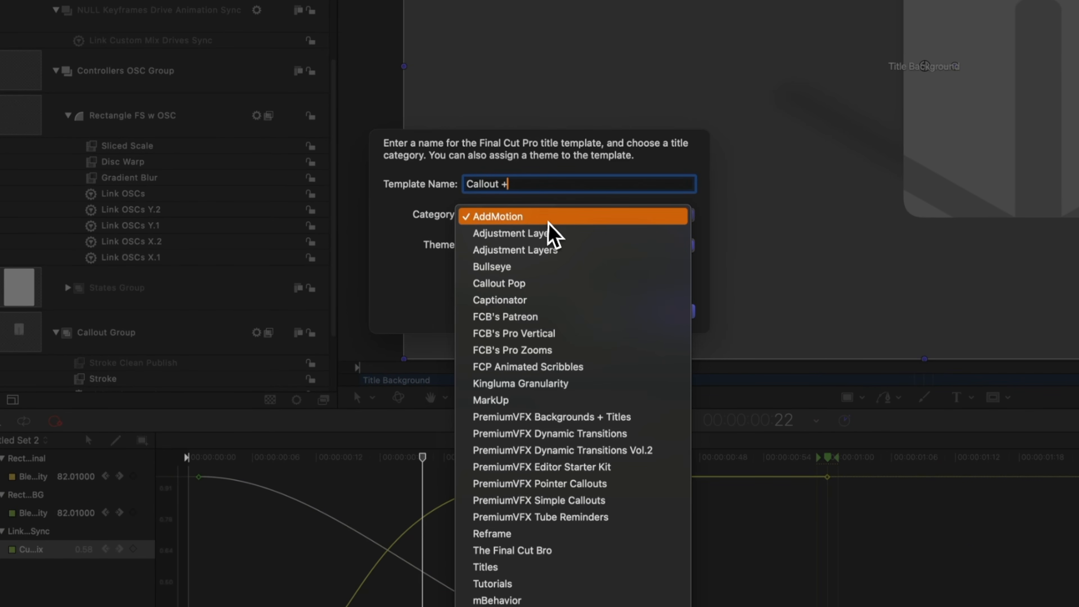
{"action": "scroll", "coordinate": [561, 229], "scroll_direction": "down", "scroll_amount": 10}
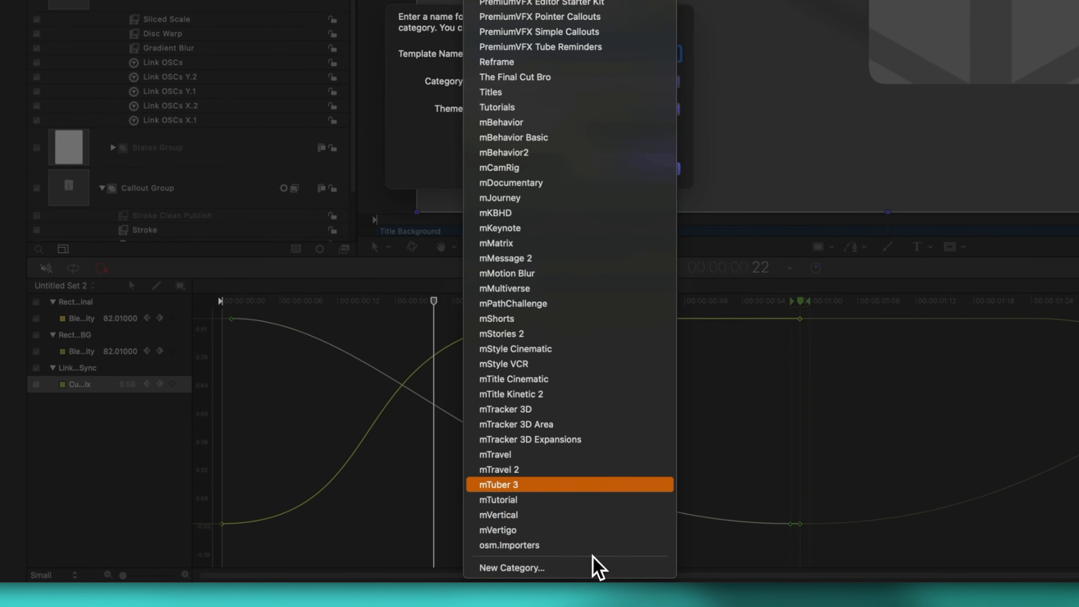
{"action": "scroll", "coordinate": [594, 298], "scroll_direction": "up", "scroll_amount": 3}
{"action": "left_click", "coordinate": [628, 78]}
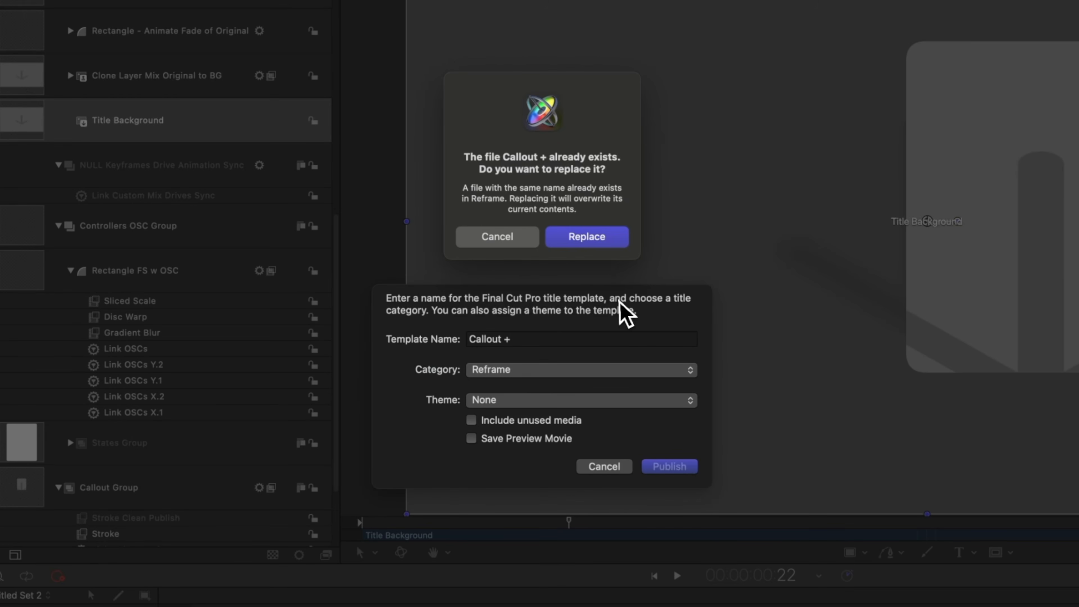
{"action": "left_click", "coordinate": [615, 243]}
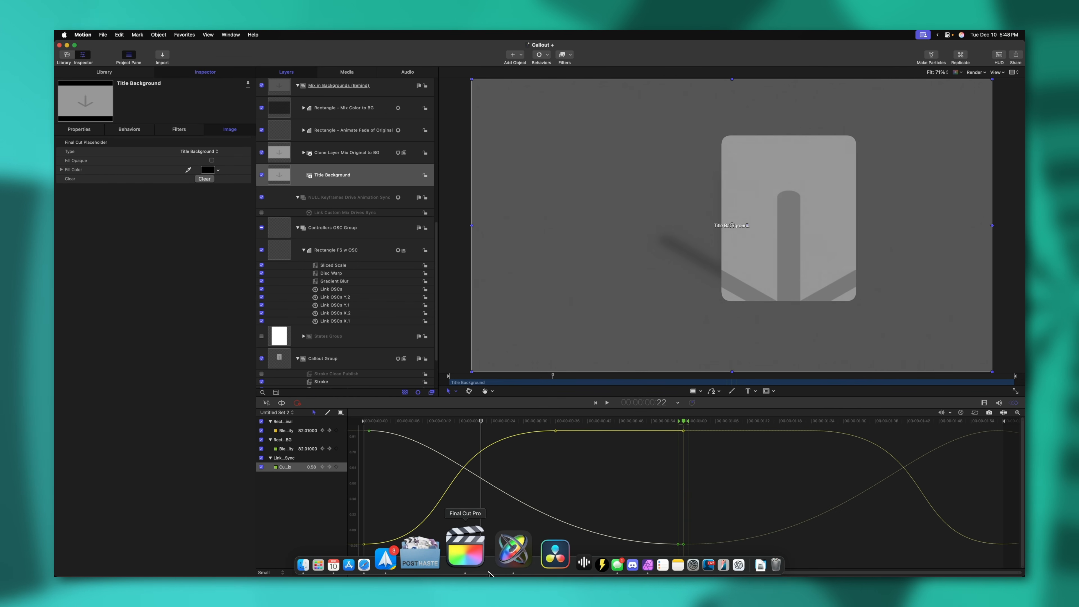
Switch to Final Cut Pro, apply the Reframe effect Callout copy 1 to the mountain clip and toggle its Hide OSC option
{"action": "left_click", "coordinate": [481, 567]}
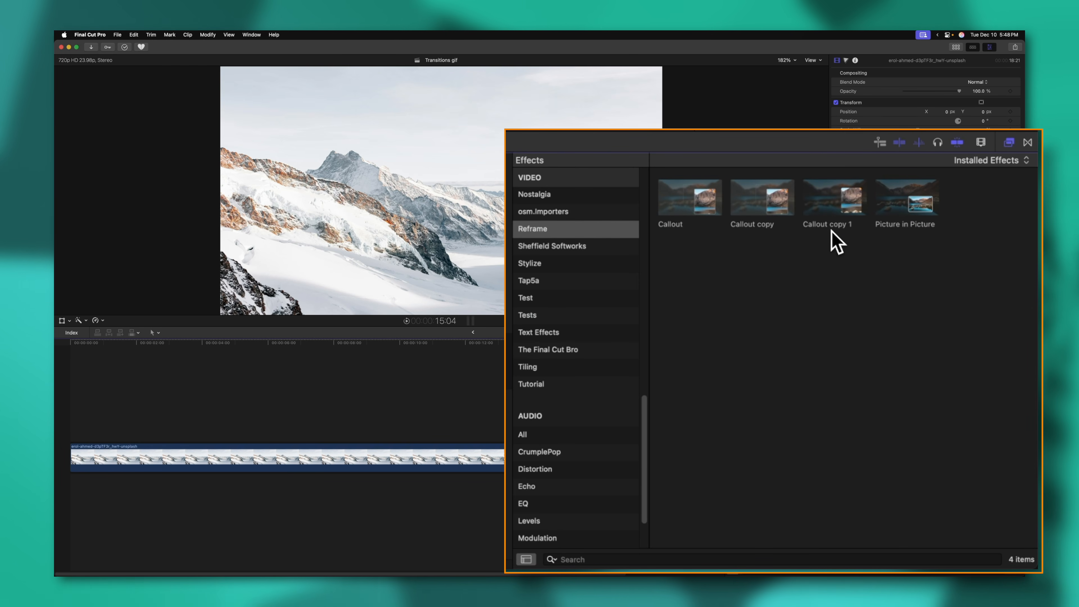
{"action": "left_click_drag", "start_coordinate": [832, 229], "coordinate": [483, 468]}
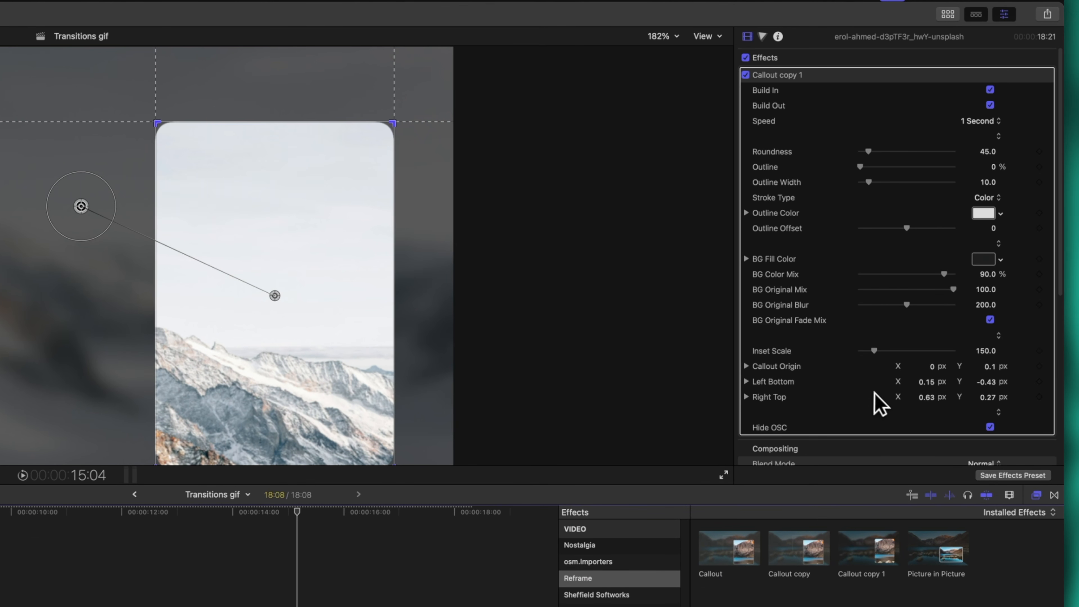
{"action": "left_click", "coordinate": [990, 426]}
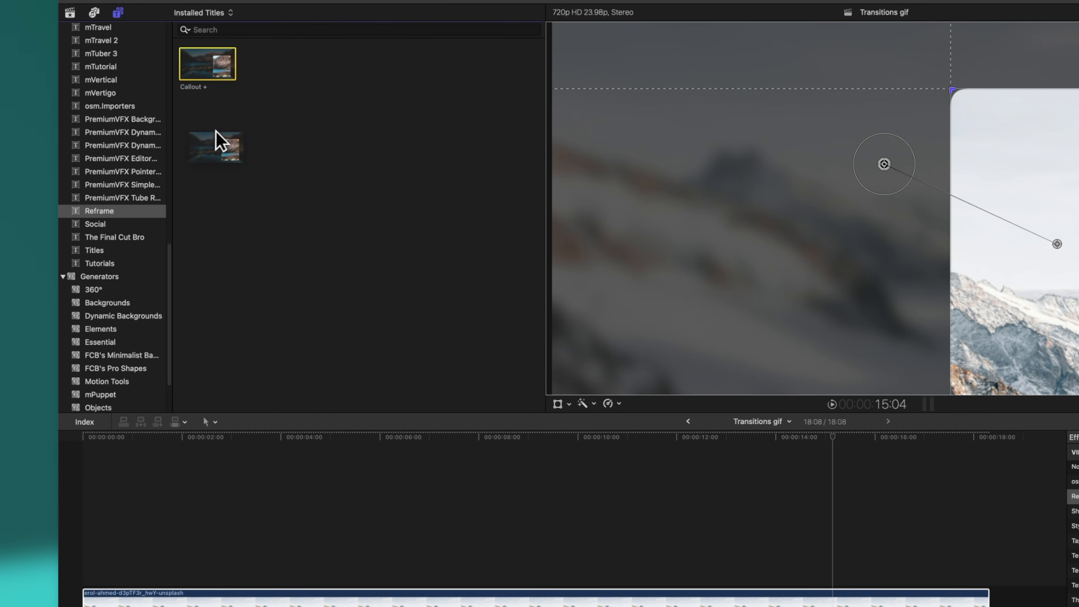
Place the Callout + title above the mountain clip, remove the Callout copy 1 effect from the clip and play the result
{"action": "left_click_drag", "start_coordinate": [215, 132], "coordinate": [284, 510]}
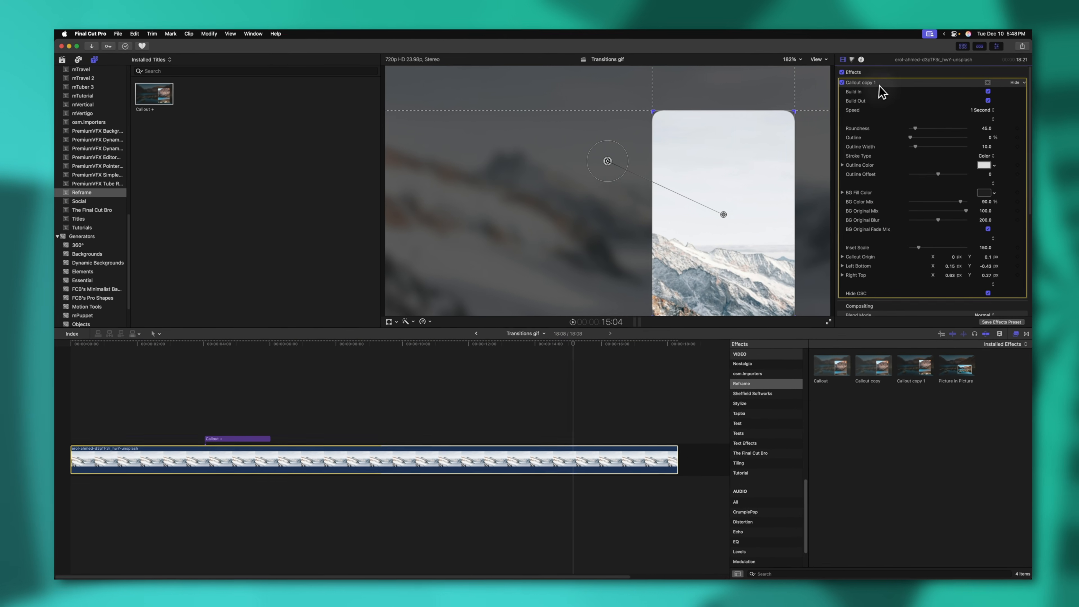
{"action": "key", "text": "Delete"}
{"action": "key", "text": "space"}
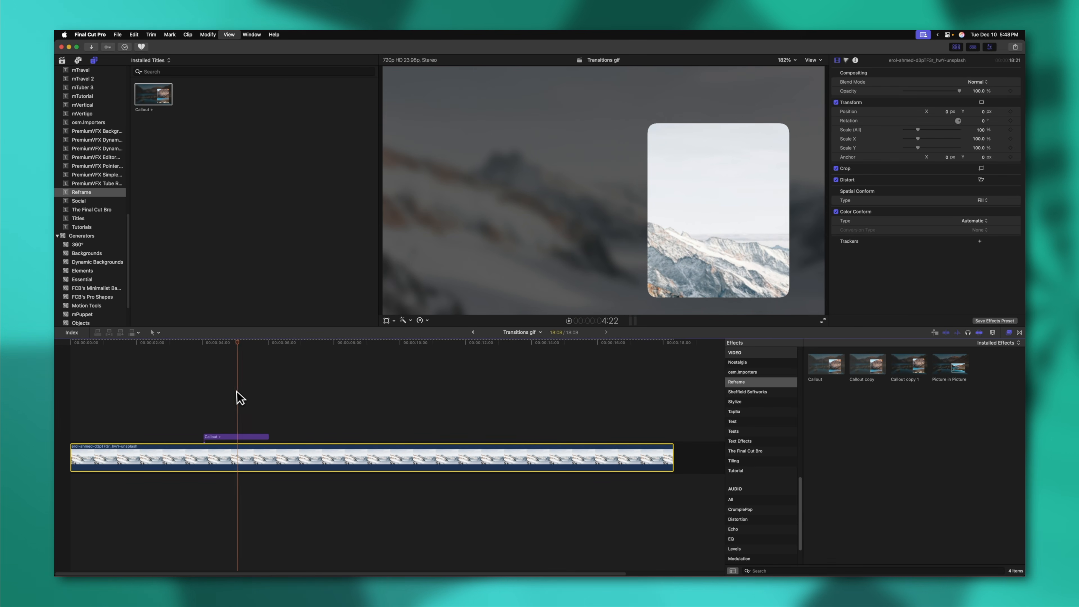
Select the Callout + title and extend its end over the mountain clip to a duration of about 6:06
{"action": "left_click", "coordinate": [238, 436]}
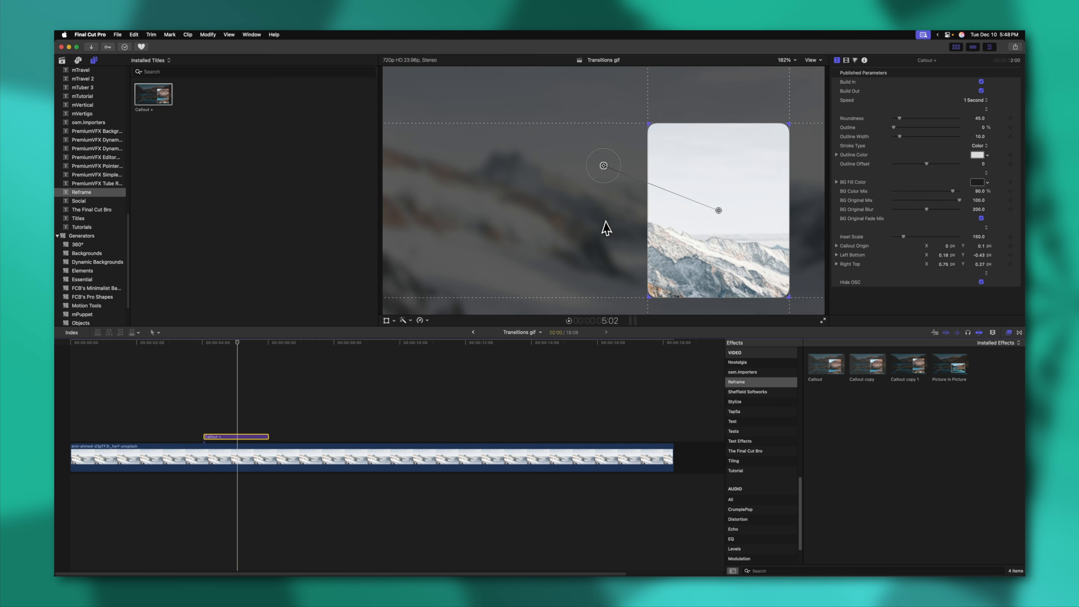
{"action": "left_click_drag", "start_coordinate": [606, 228], "coordinate": [450, 203]}
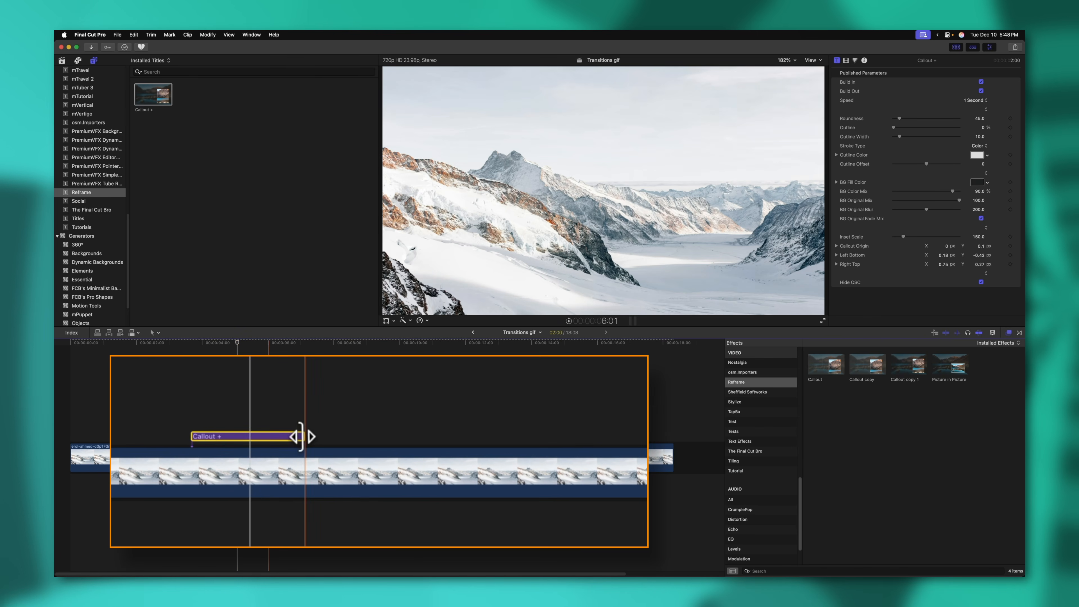
{"action": "left_click_drag", "start_coordinate": [302, 436], "coordinate": [550, 436]}
Delete a range of about 1:13 from the mountain clip beneath the title, split the remaining footage at several points and play it back
{"action": "key", "text": "r"}
{"action": "left_click_drag", "start_coordinate": [236, 476], "coordinate": [326, 480]}
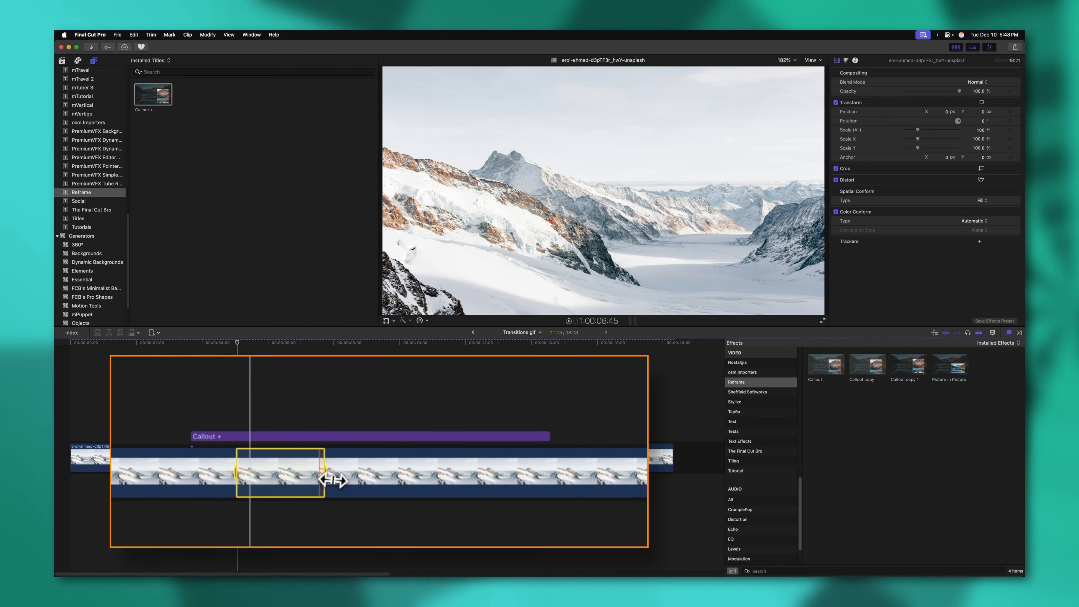
{"action": "key", "text": "Delete"}
{"action": "key", "text": "super+b"}
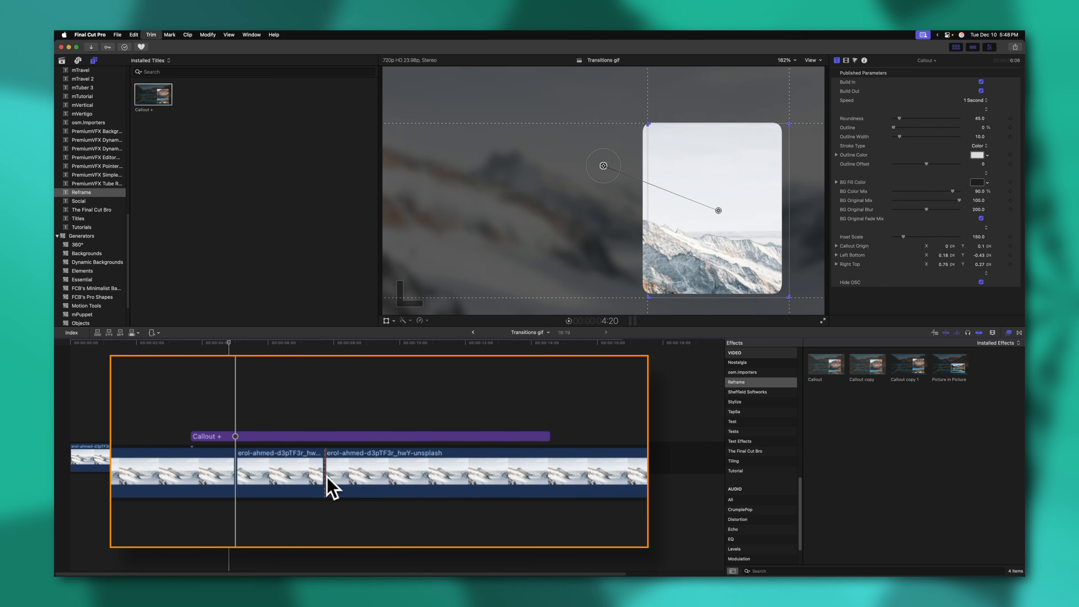
{"action": "key", "text": "super+b"}
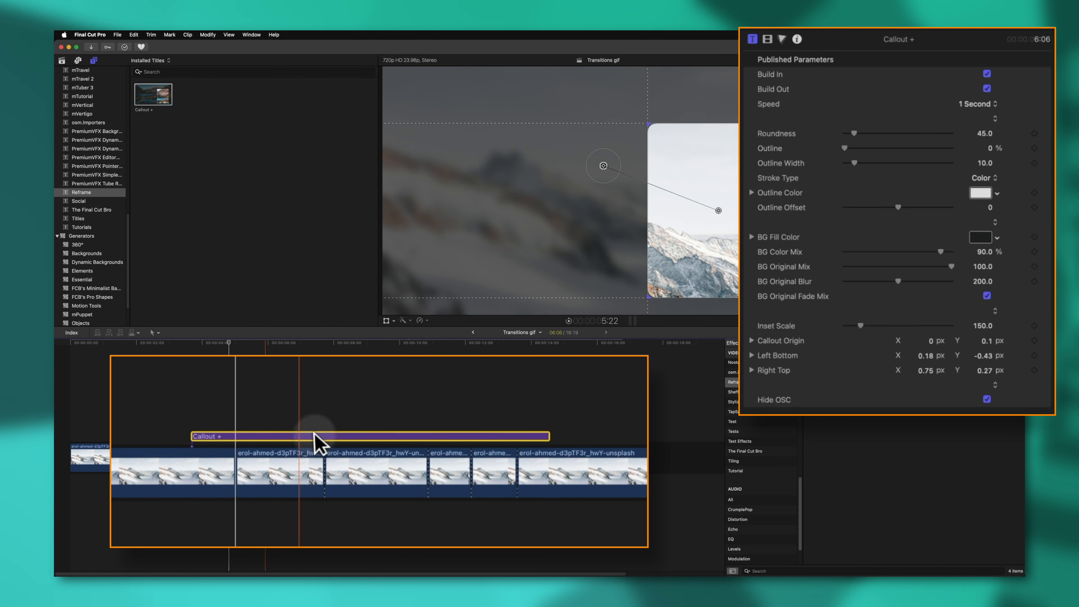
{"action": "key", "text": "space"}
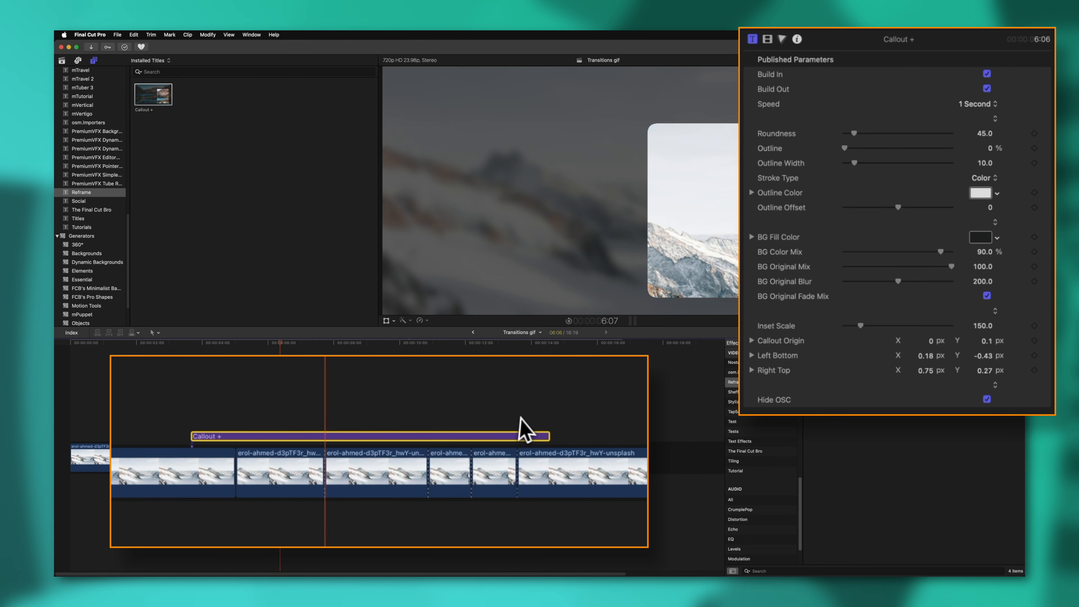